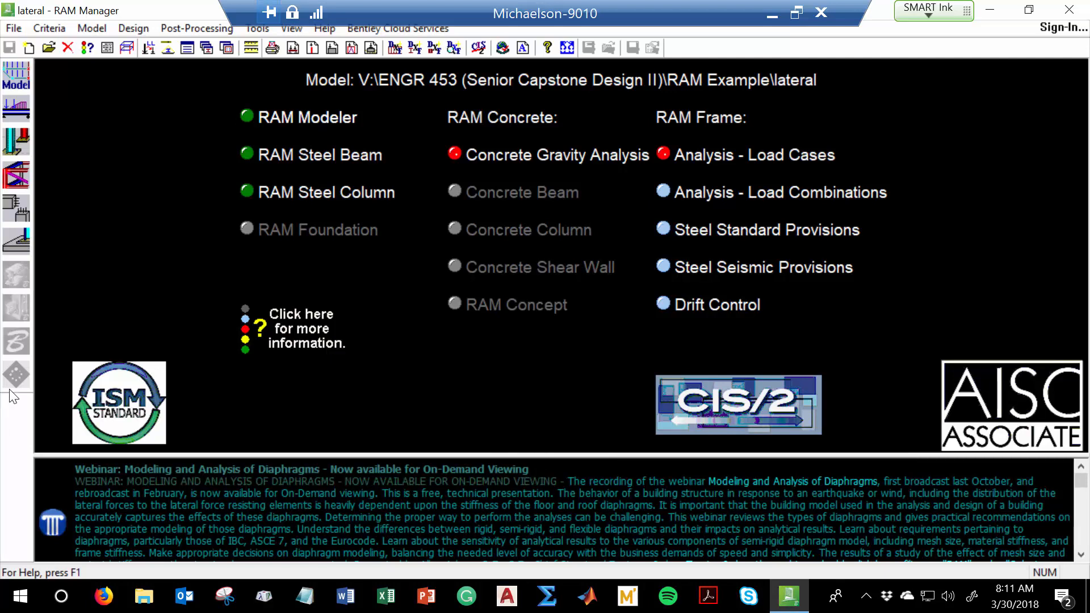
Step: Open the RAM Modeler in a maximized window and review the composite deck/slab properties without changing them
left_click(10, 79)
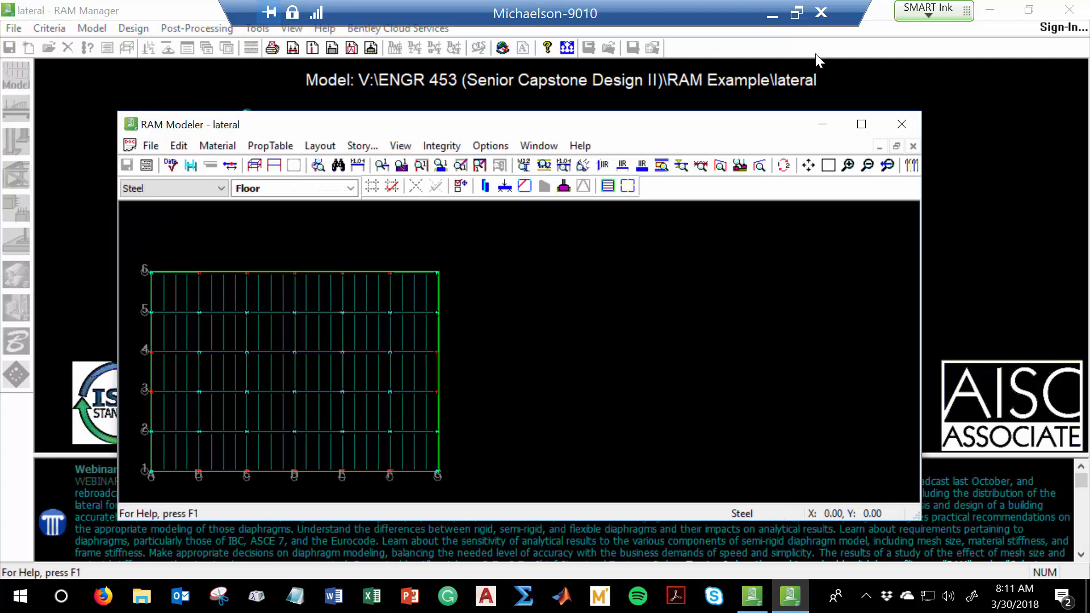
left_click(868, 123)
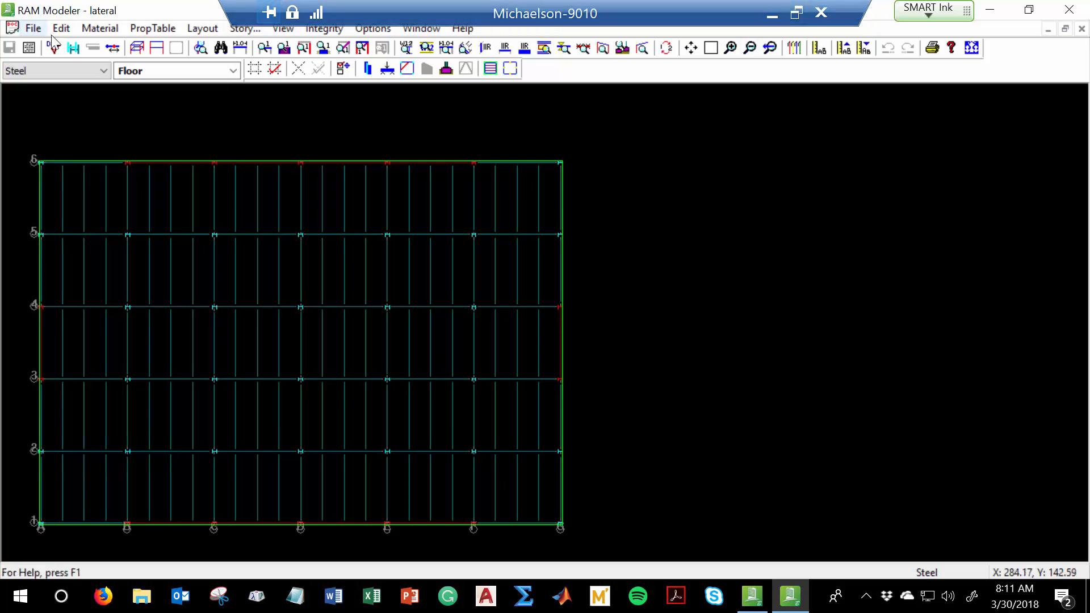
left_click(84, 28)
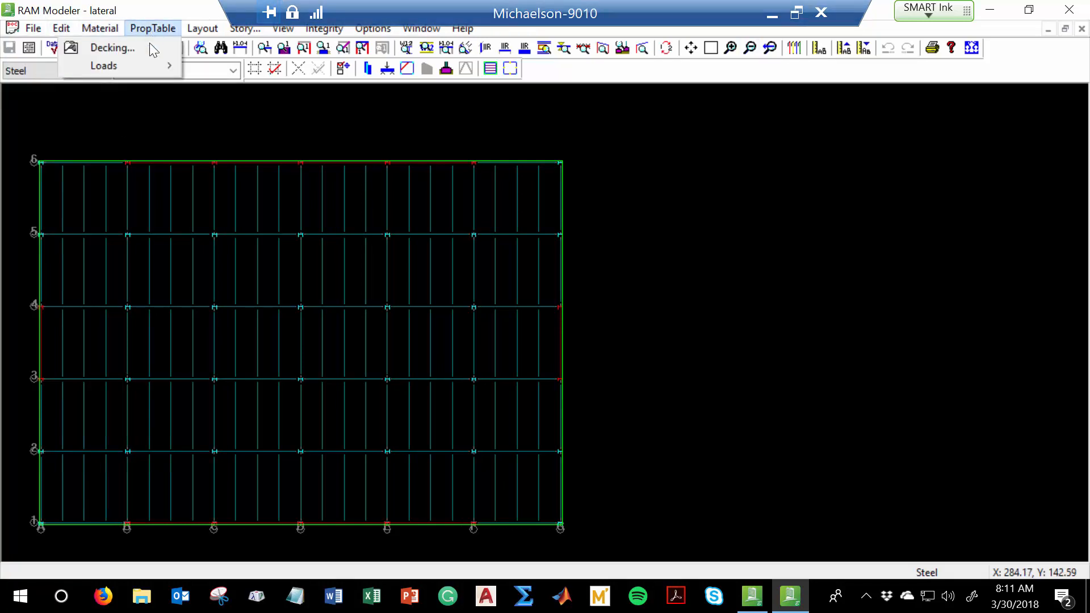
left_click(150, 48)
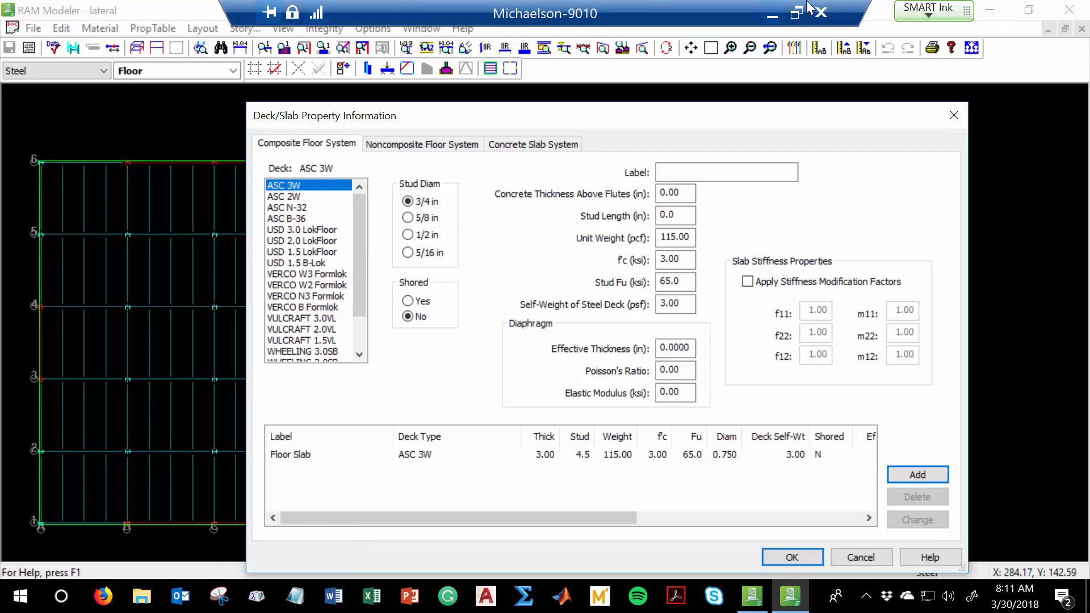
left_click(965, 115)
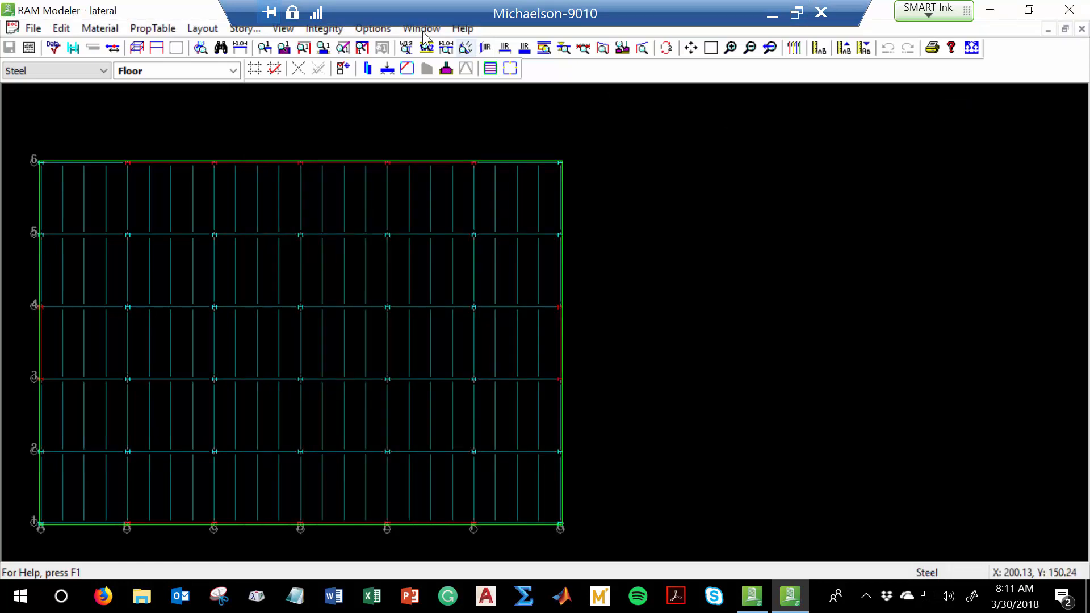
Step: Inspect the Live surface load's properties, including its live load value, and leave them without saving changes
left_click(216, 34)
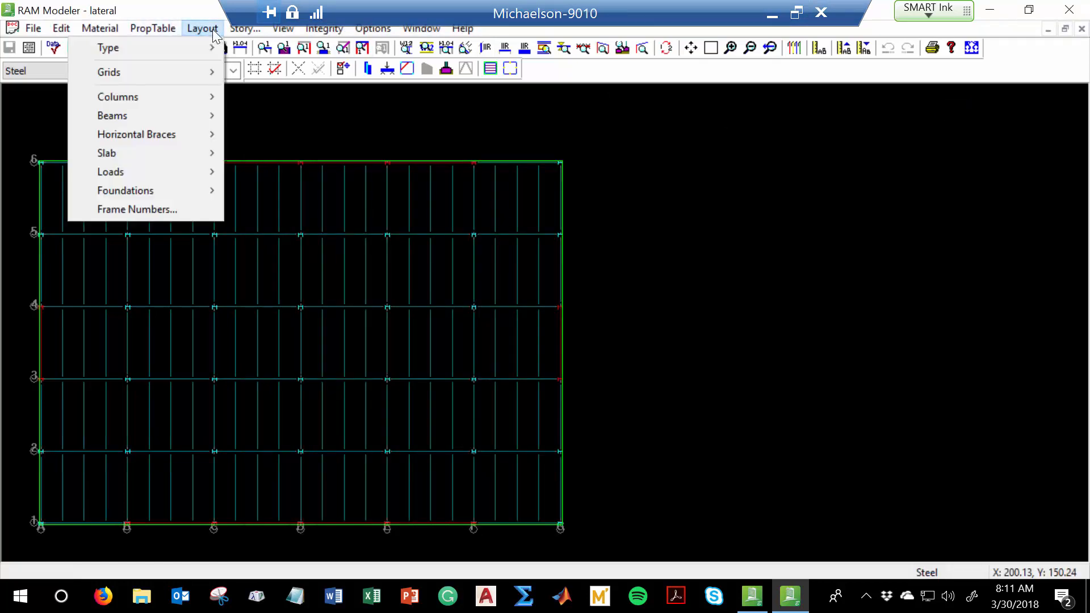
mouse_move(150, 31)
mouse_move(151, 62)
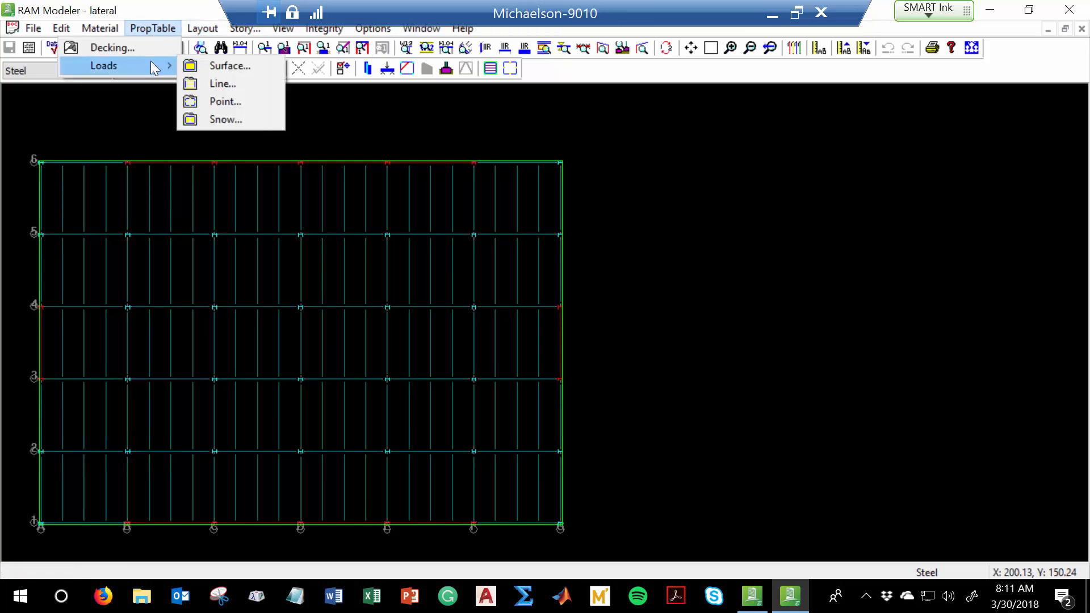
left_click(278, 66)
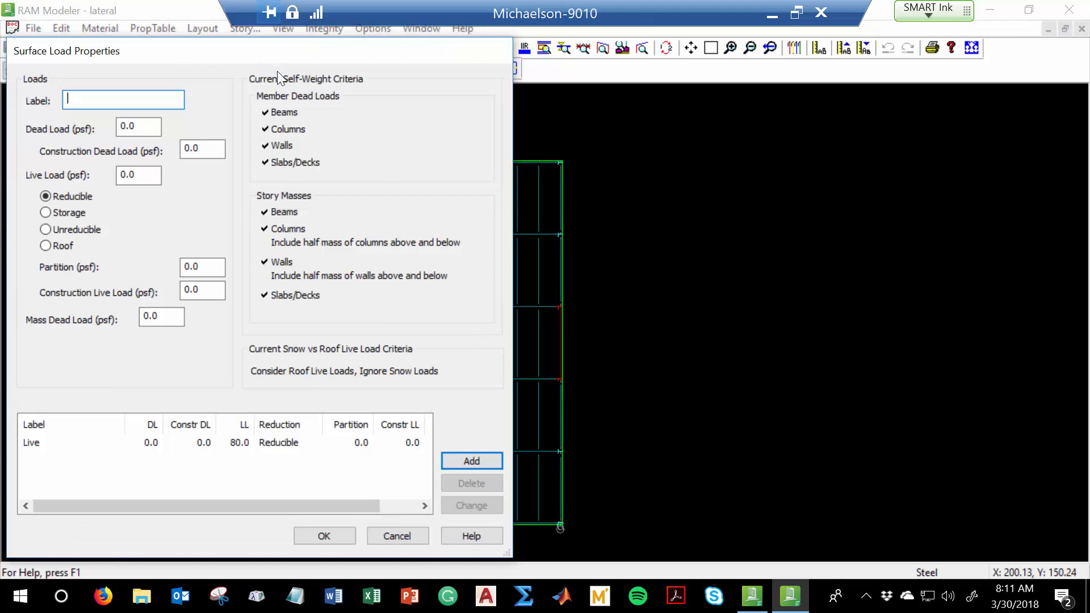
left_click(121, 443)
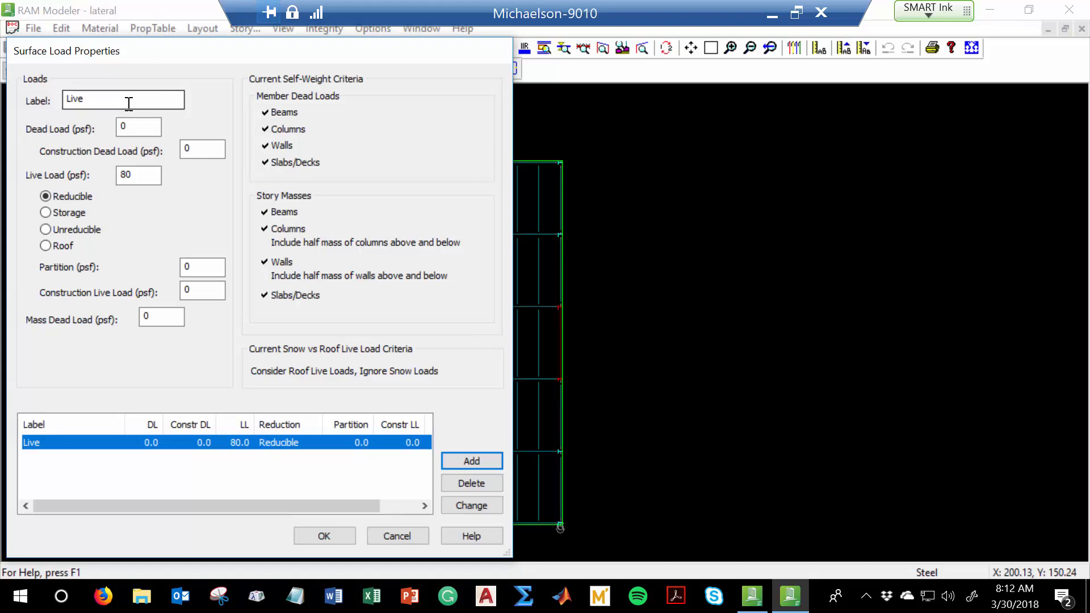
left_click_drag(135, 175, 122, 178)
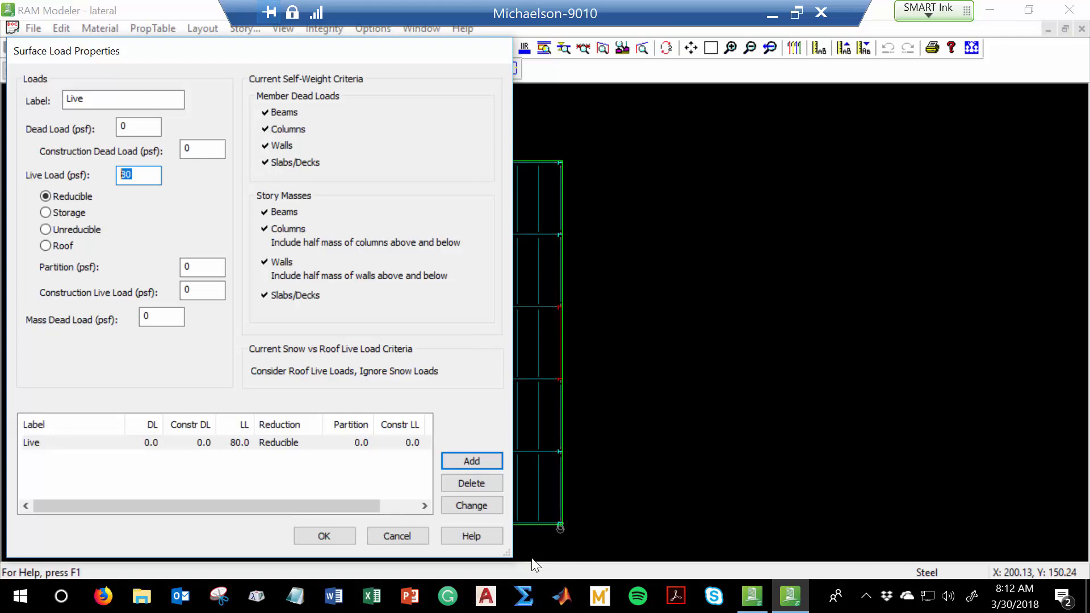
left_click(413, 542)
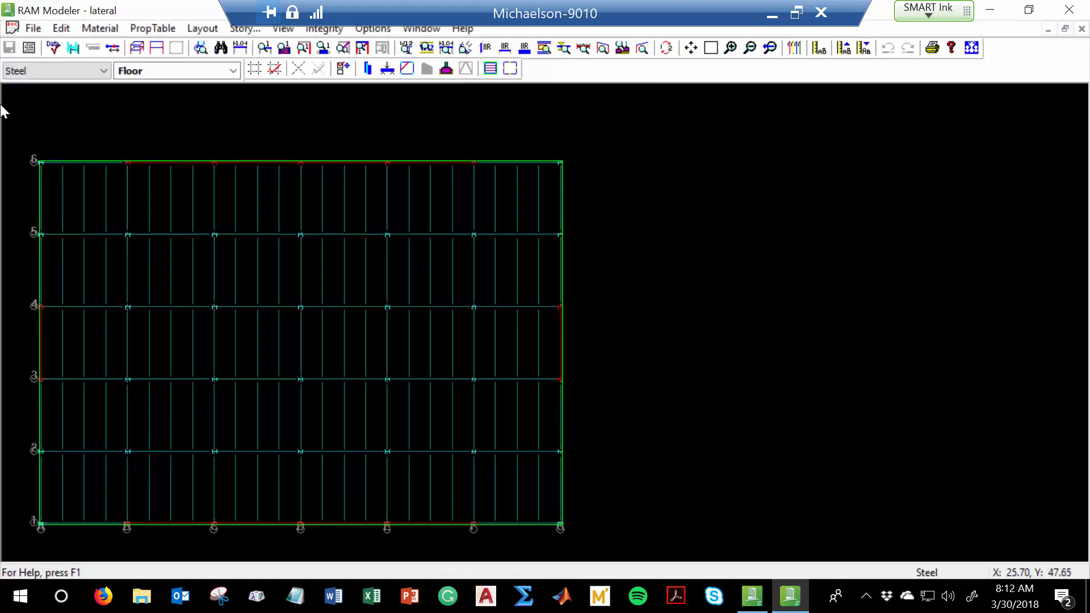
Step: Review the defined Snow load's type and magnitude in the snow load properties
left_click(100, 28)
mouse_move(140, 28)
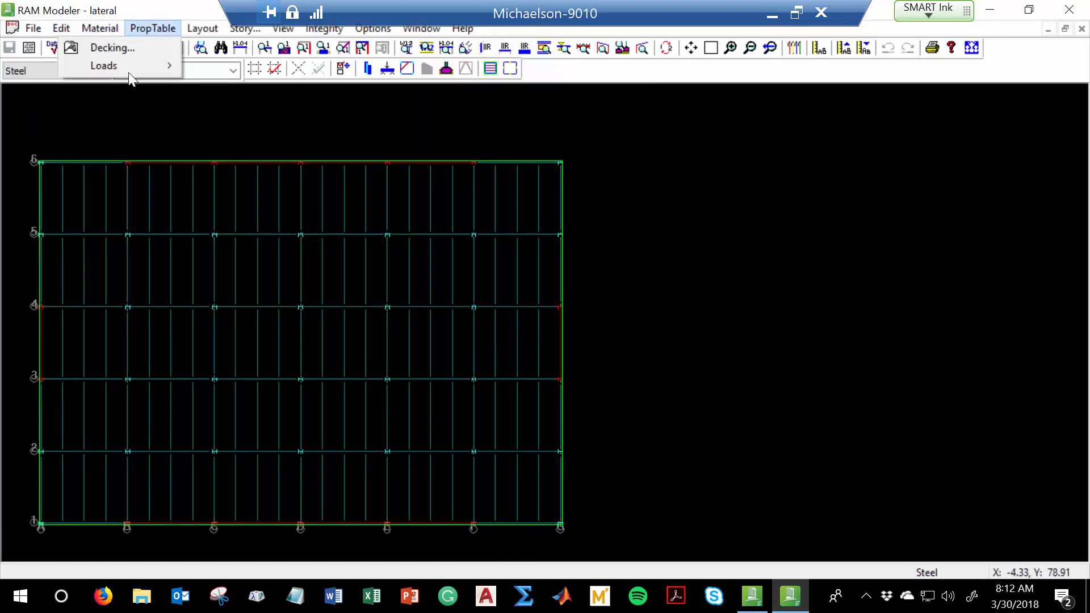
mouse_move(126, 67)
left_click(185, 118)
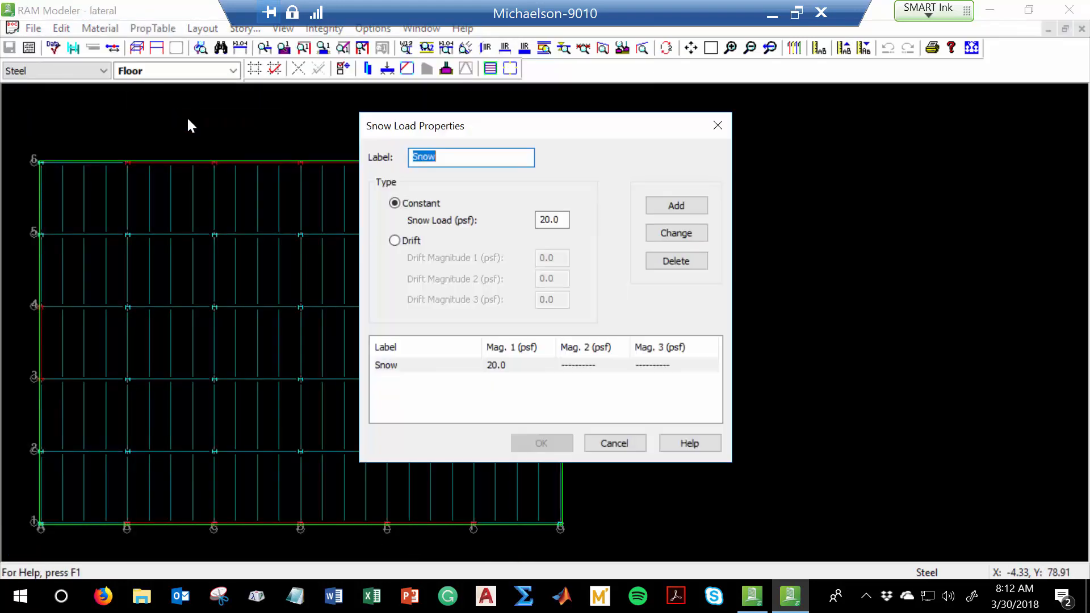
left_click(715, 126)
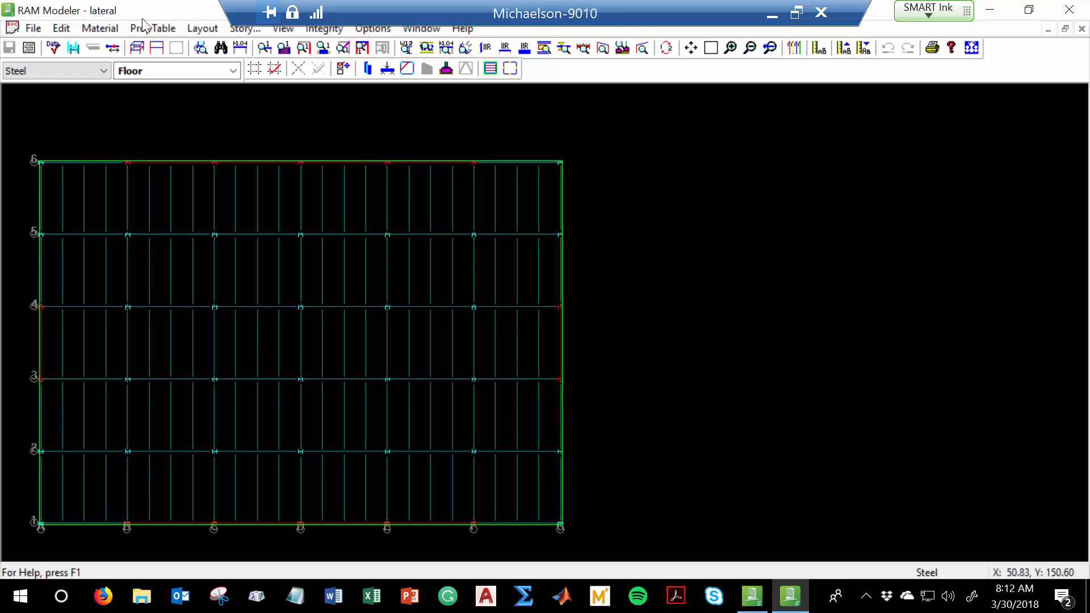
Step: Delete all surface loads from the Floor layout by fencing the entire floor plan
left_click(202, 29)
mouse_move(126, 173)
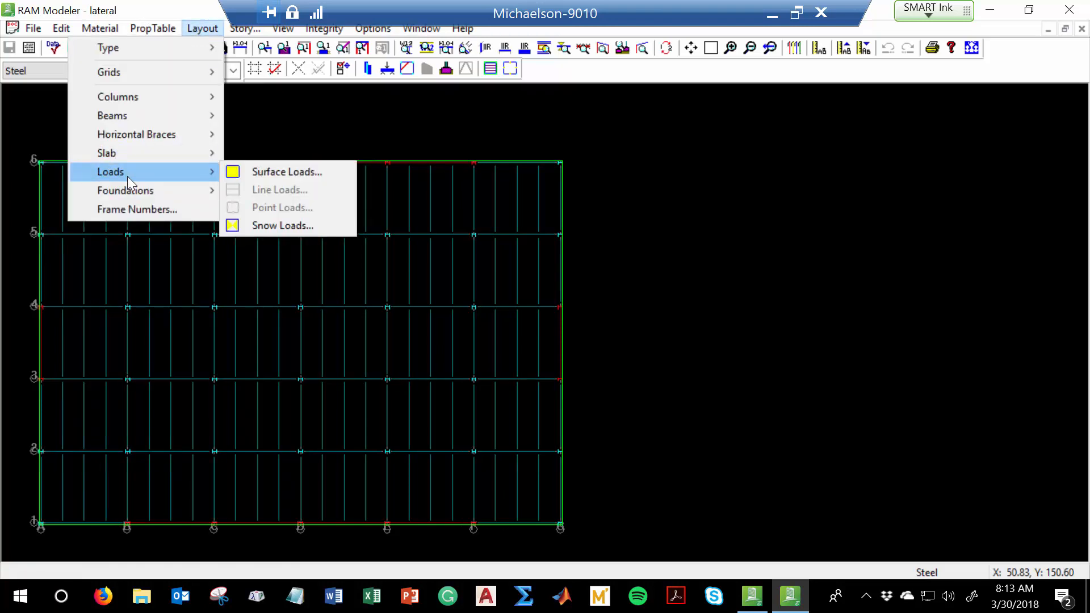
left_click(272, 171)
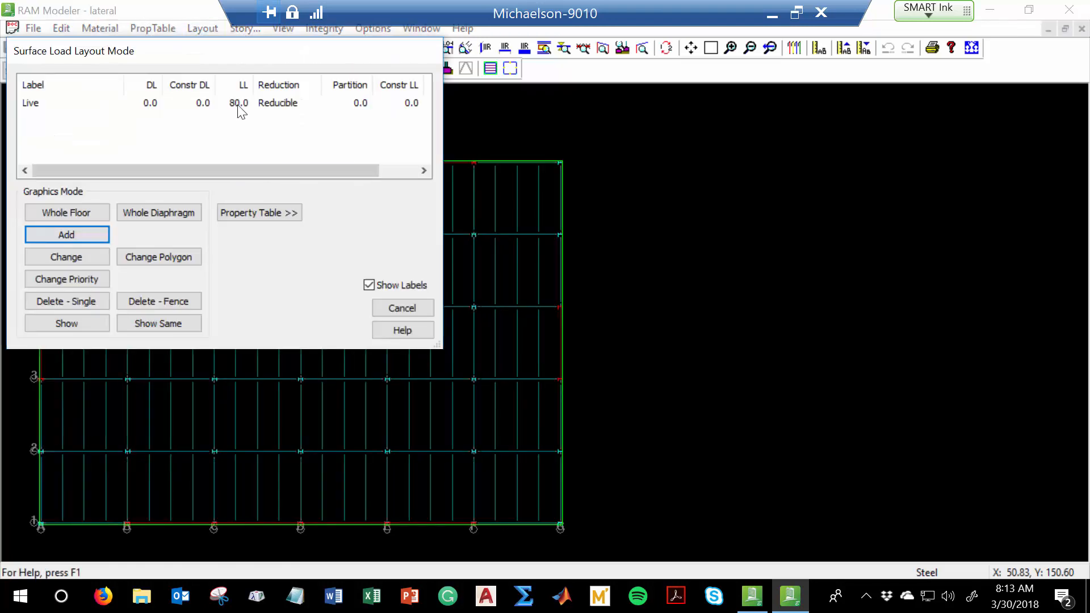
left_click(237, 99)
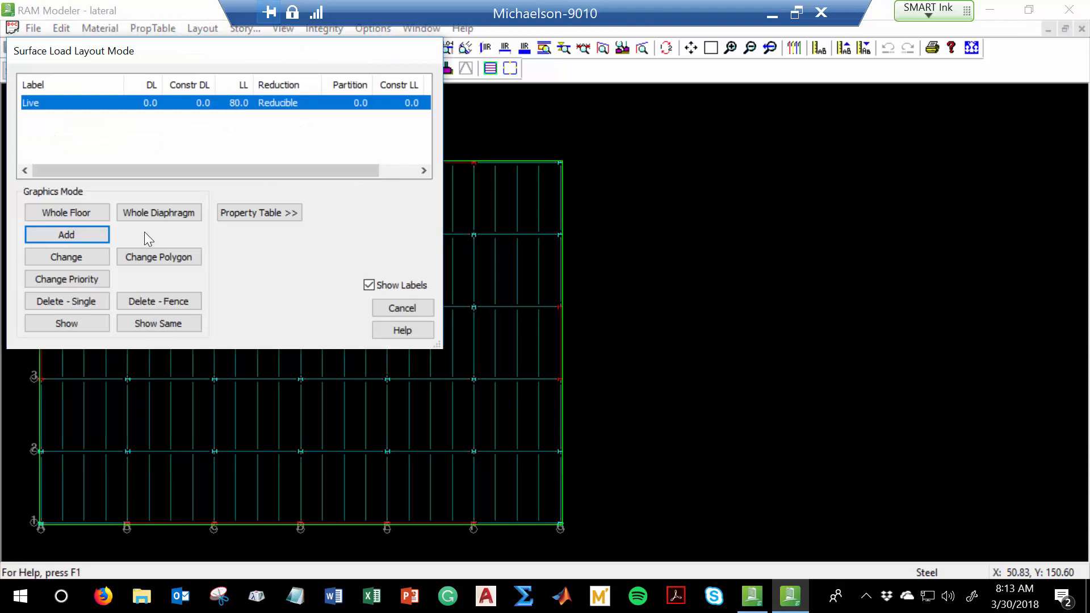
left_click(145, 302)
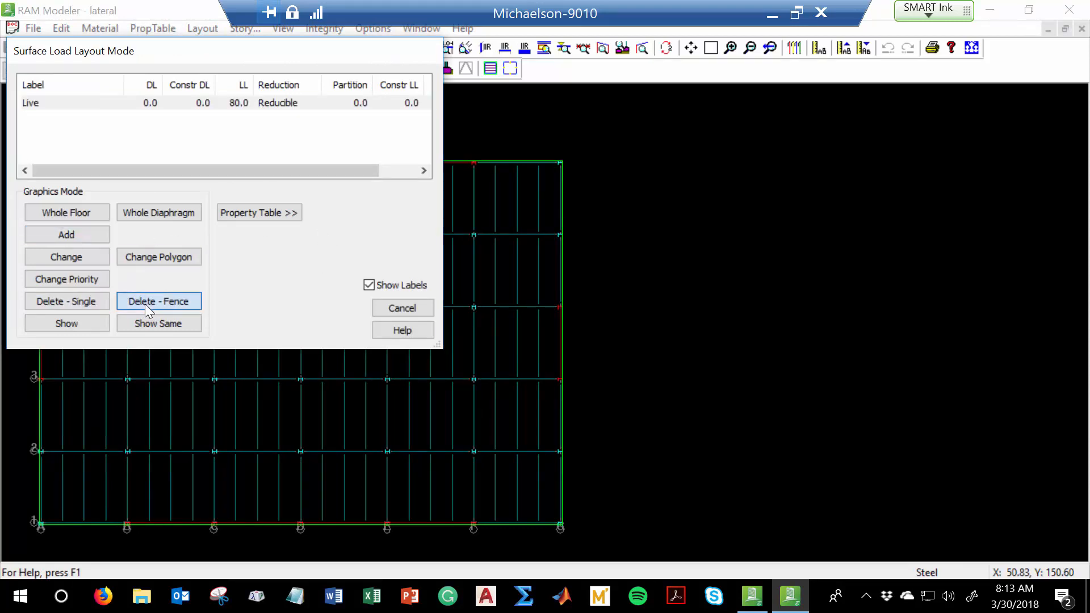
left_click_drag(12, 136, 693, 609)
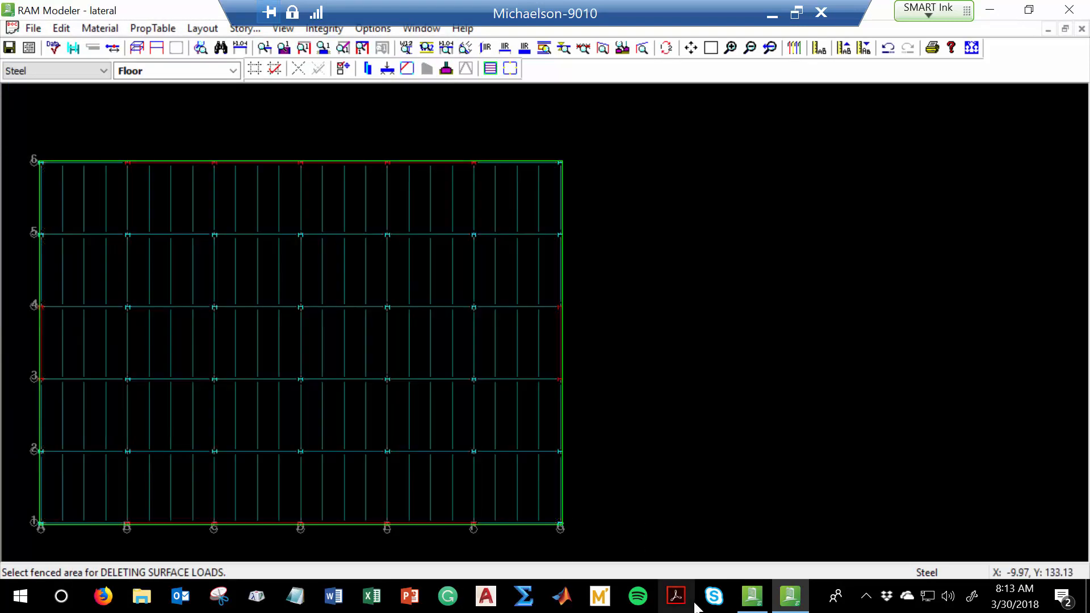
Step: Apply the Live surface load to the whole floor of the Floor layout
left_click(200, 30)
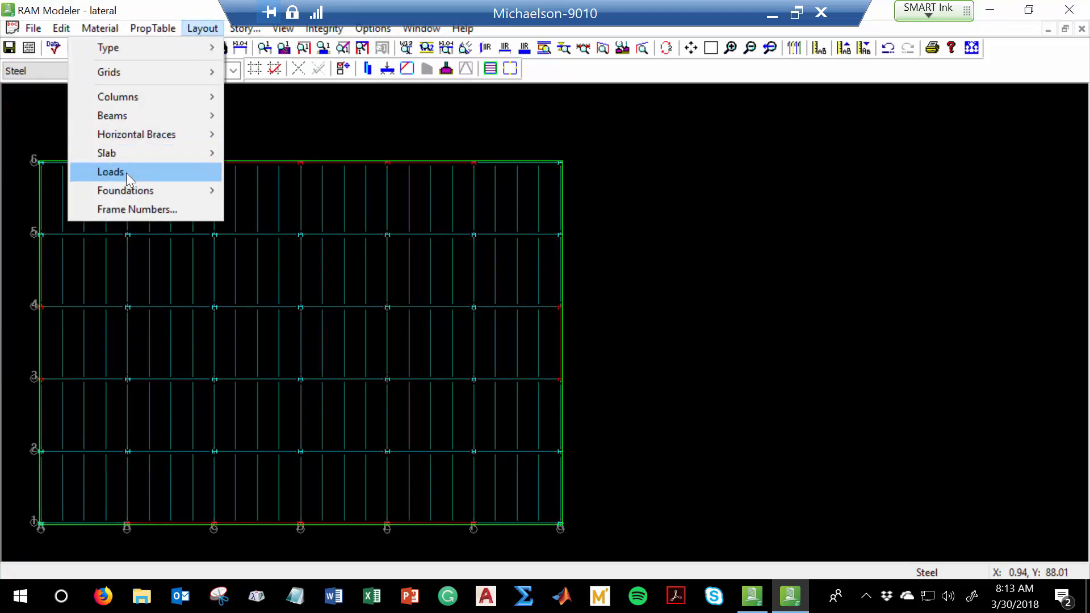
mouse_move(126, 173)
left_click(279, 171)
left_click(77, 211)
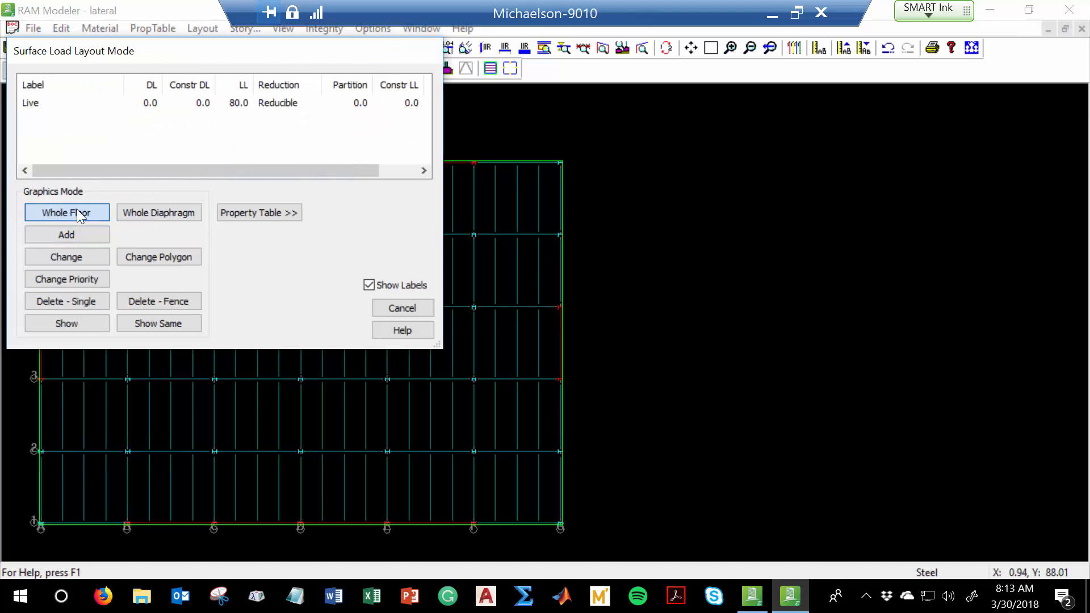
left_click(320, 142)
left_click(230, 103)
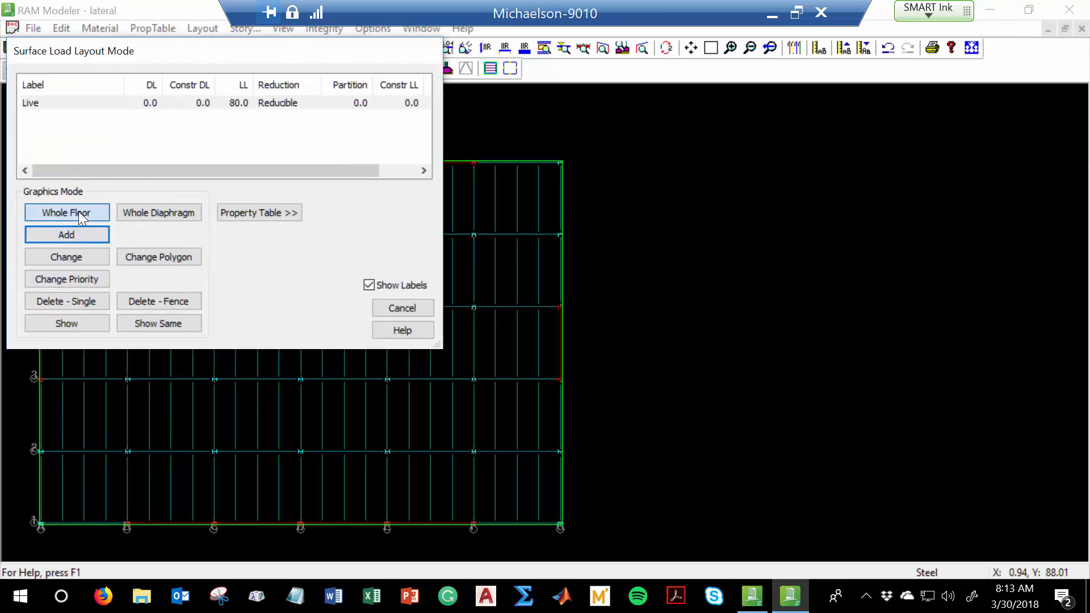
left_click(77, 212)
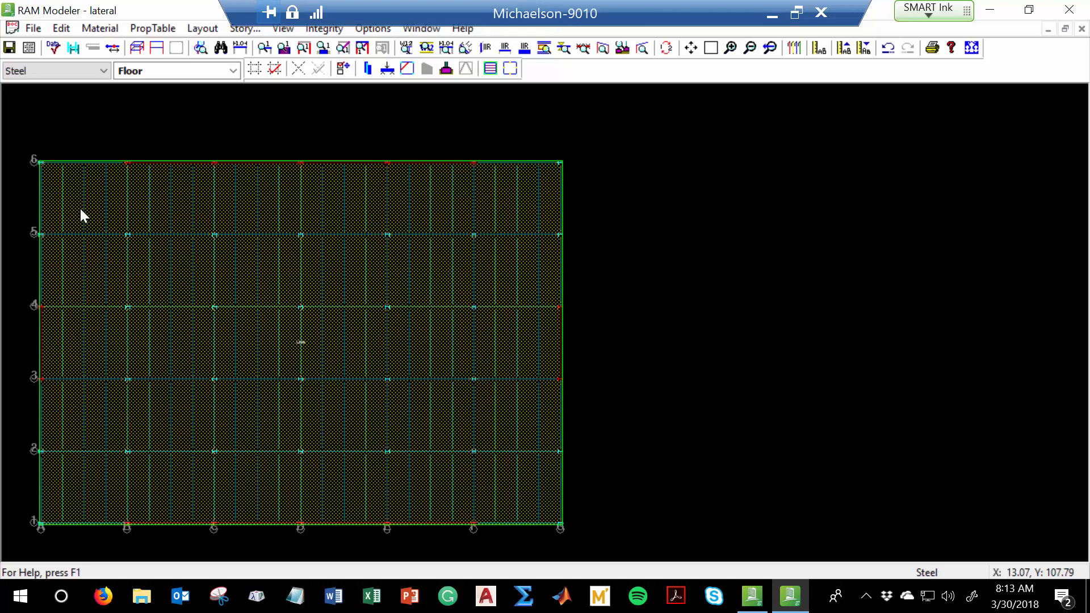
Step: Add a new floor type named Roof and select it as the current layout
left_click(231, 71)
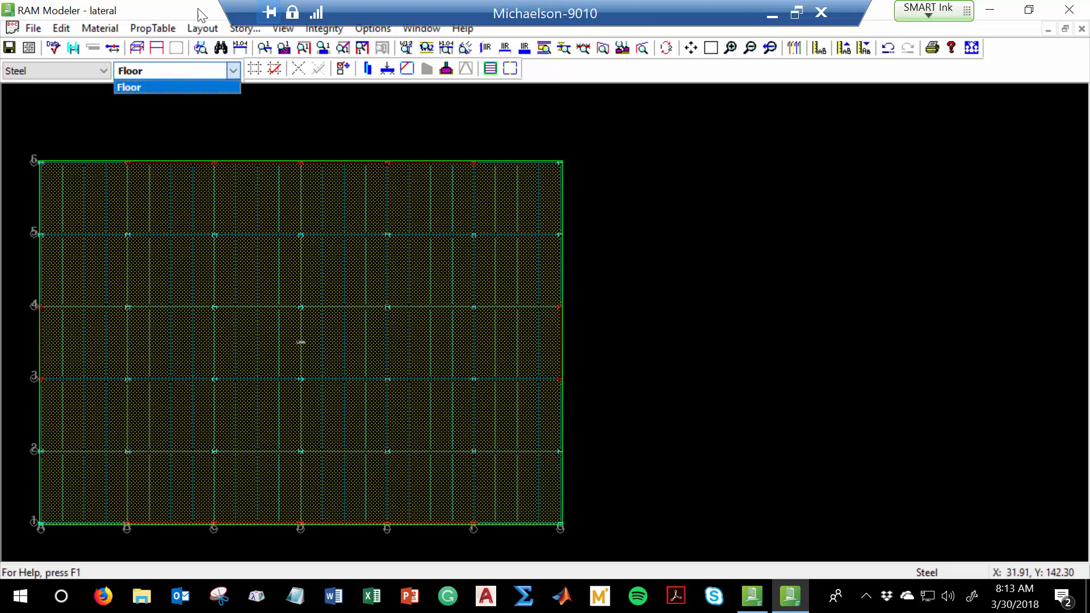
left_click(221, 68)
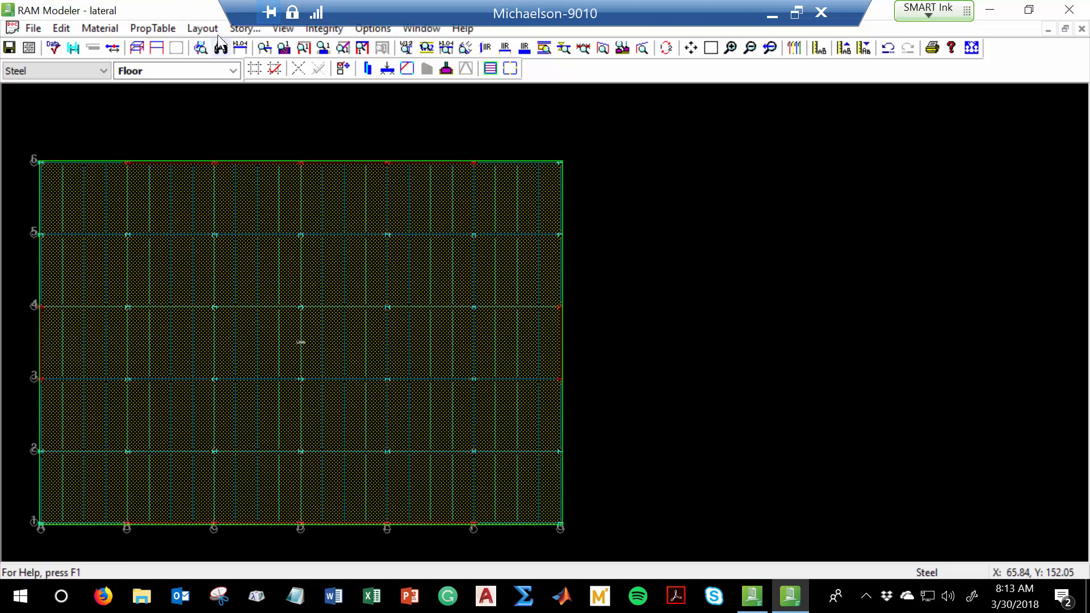
left_click(202, 29)
mouse_move(212, 45)
left_click(253, 46)
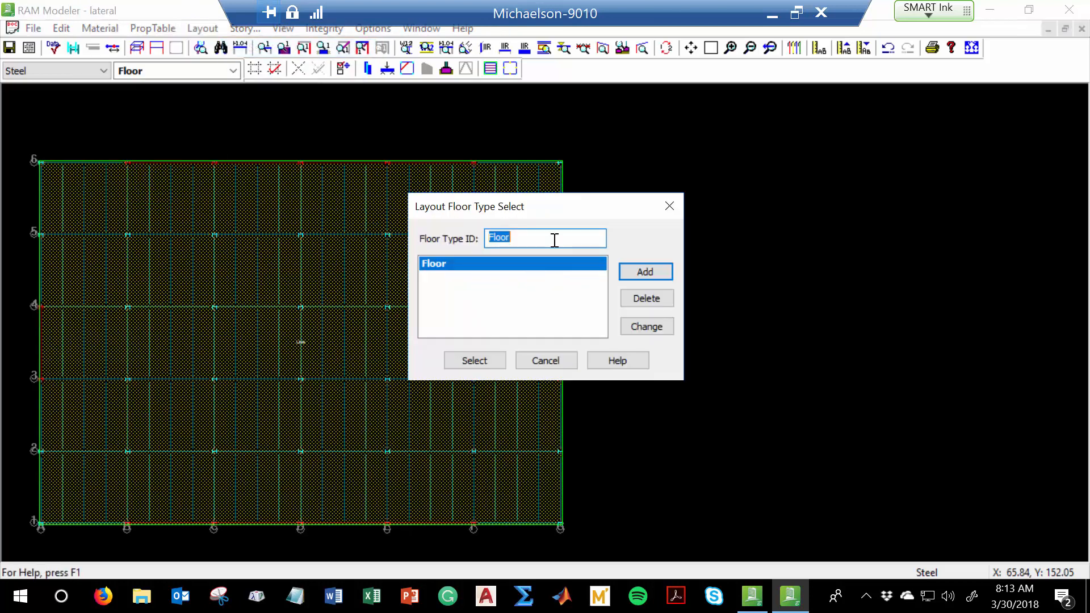
type("Roof")
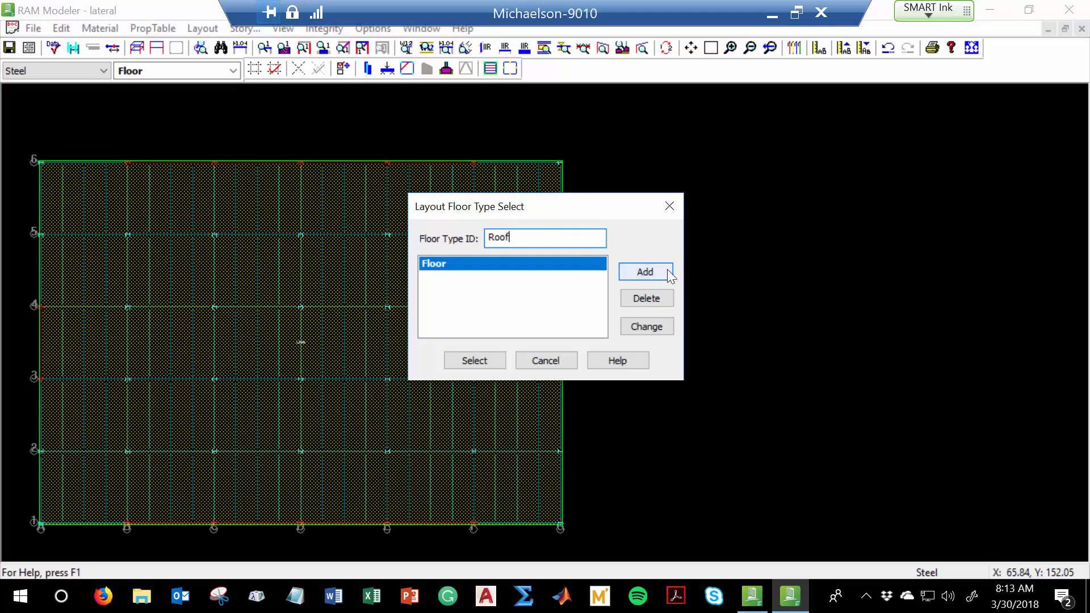
left_click(644, 272)
left_click(485, 360)
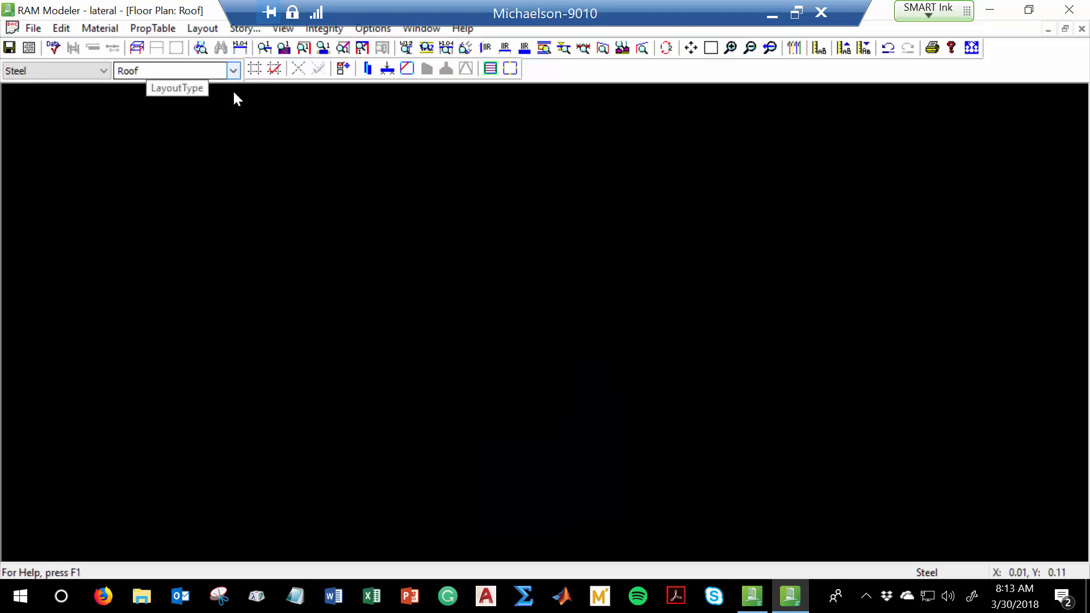
Step: Switch the displayed layout to Floor and back to Roof to compare them
left_click(233, 70)
left_click(205, 84)
left_click(208, 72)
left_click(201, 100)
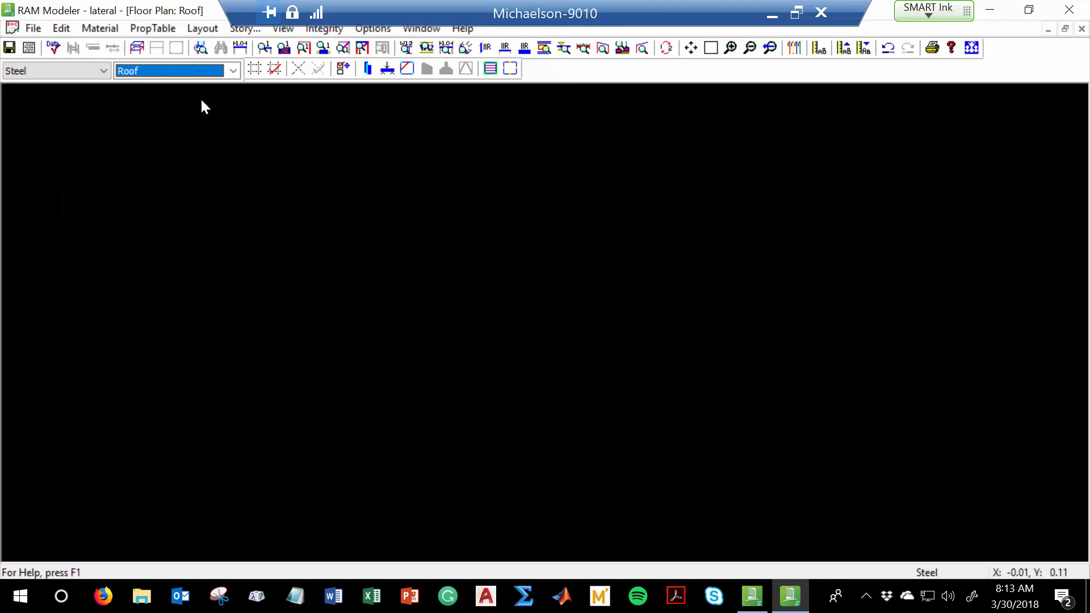
Step: Assign the Floorplan grid system to the Roof layout type
left_click(210, 30)
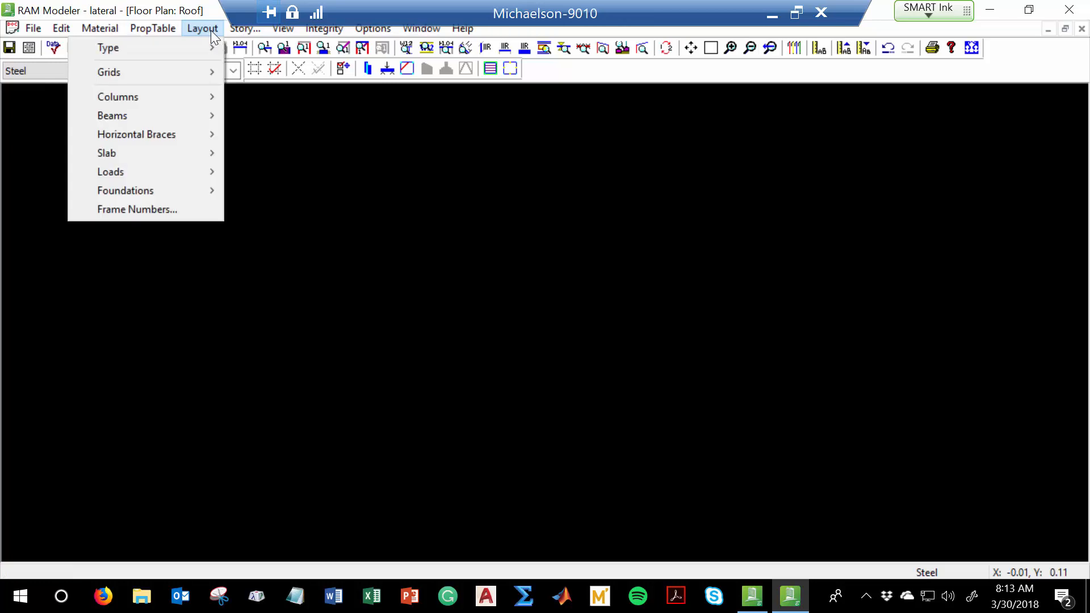
mouse_move(197, 73)
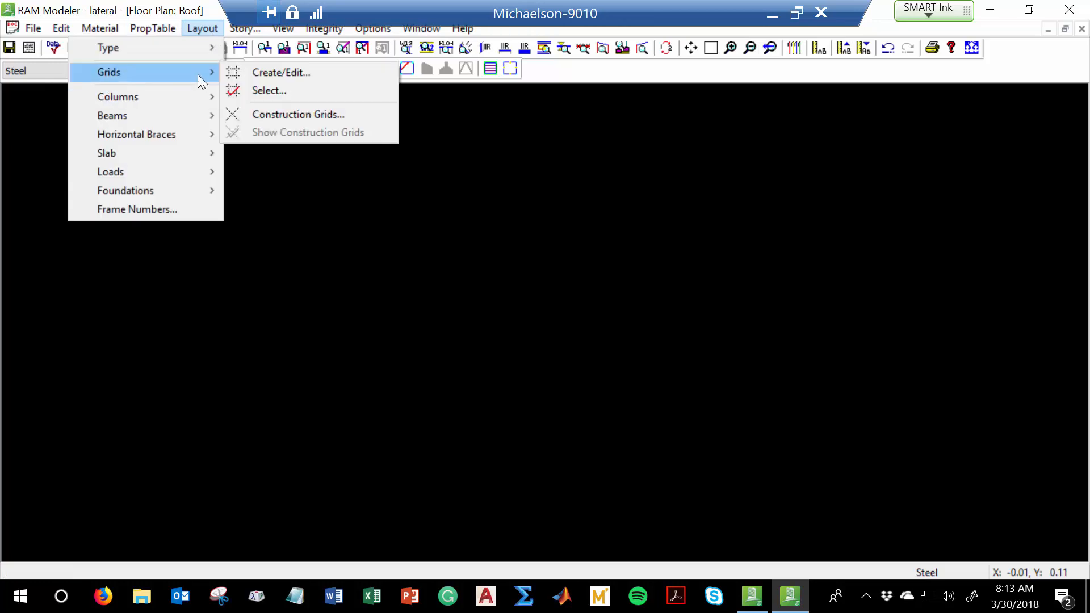
left_click(268, 90)
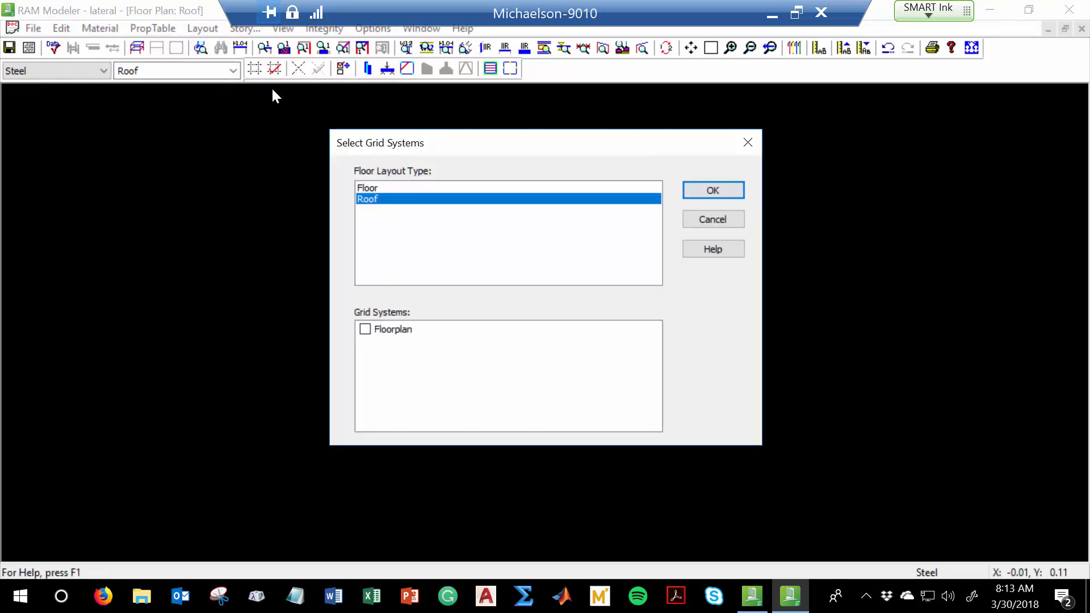
left_click(385, 329)
left_click(365, 330)
left_click(702, 193)
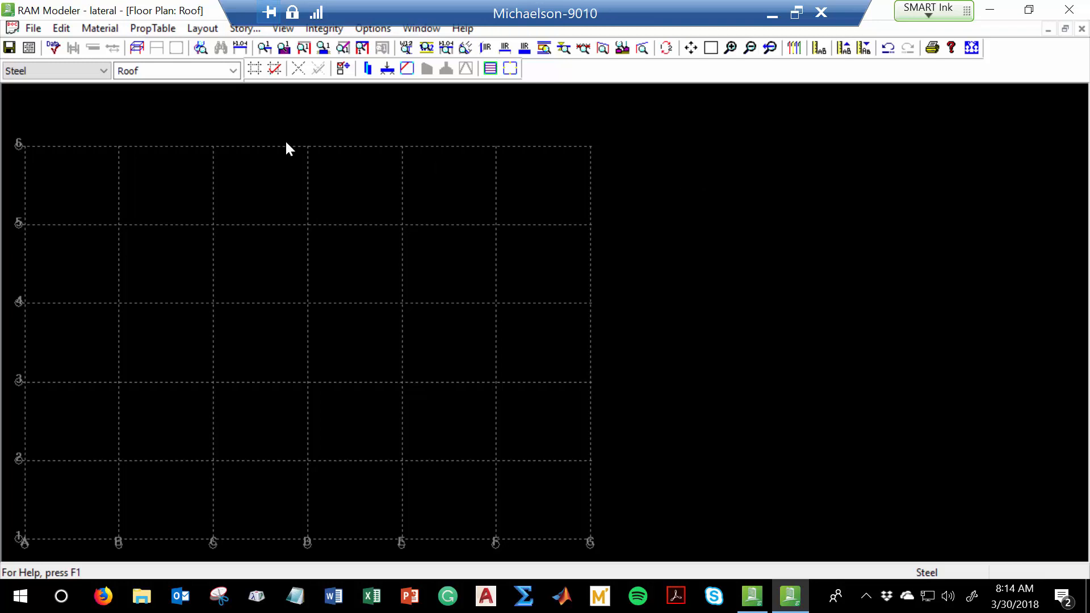
Step: Make Floor the current layout type
left_click(182, 70)
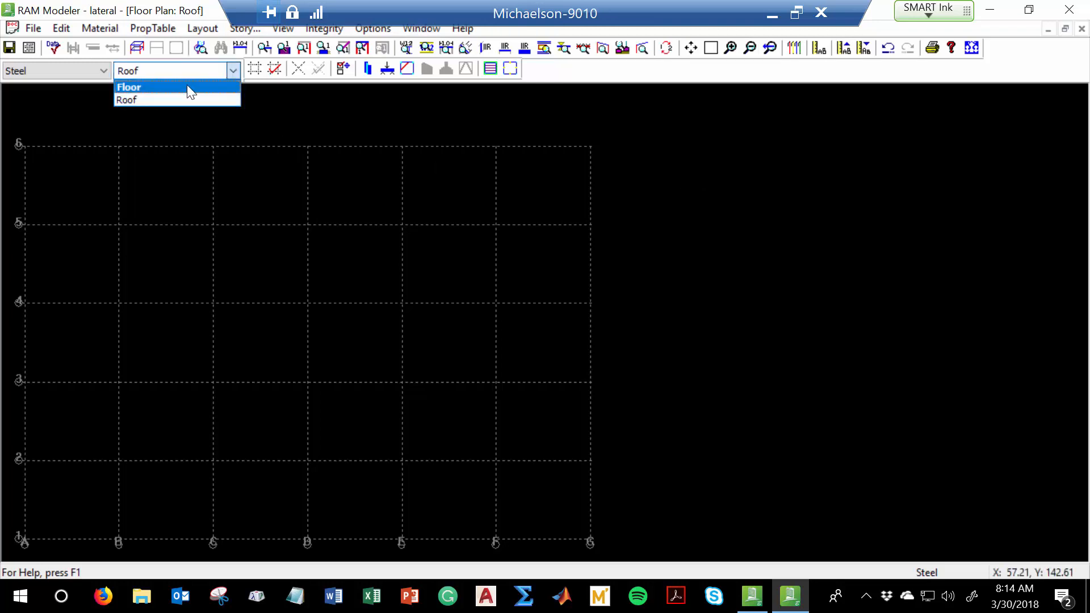
left_click(186, 87)
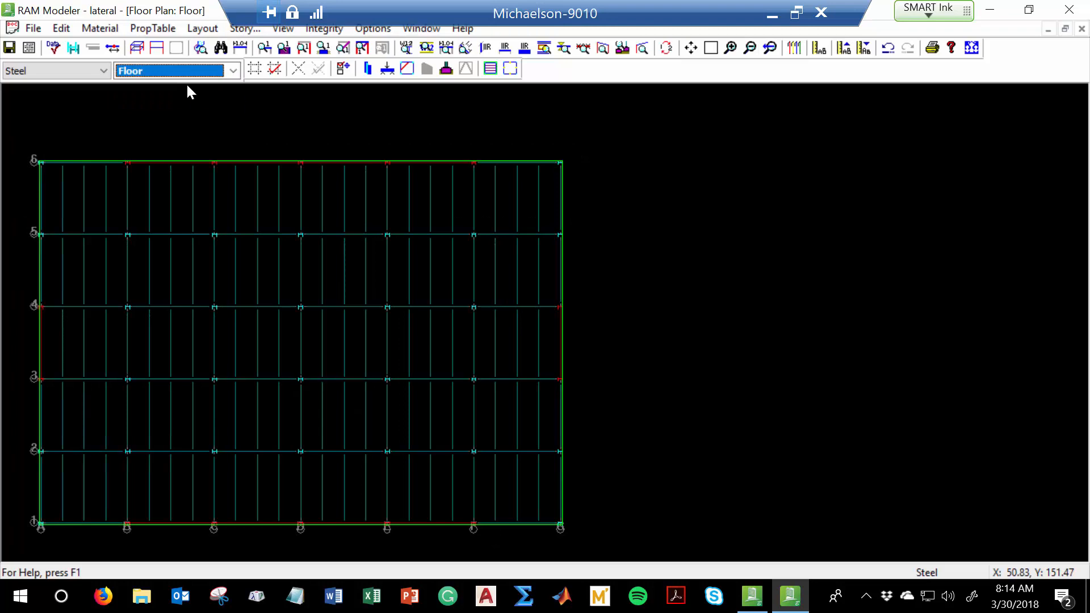
Step: Switch to the Roof layout and add standard gravity I-section steel columns with Fy 50 ksi at every grid intersection
left_click(202, 71)
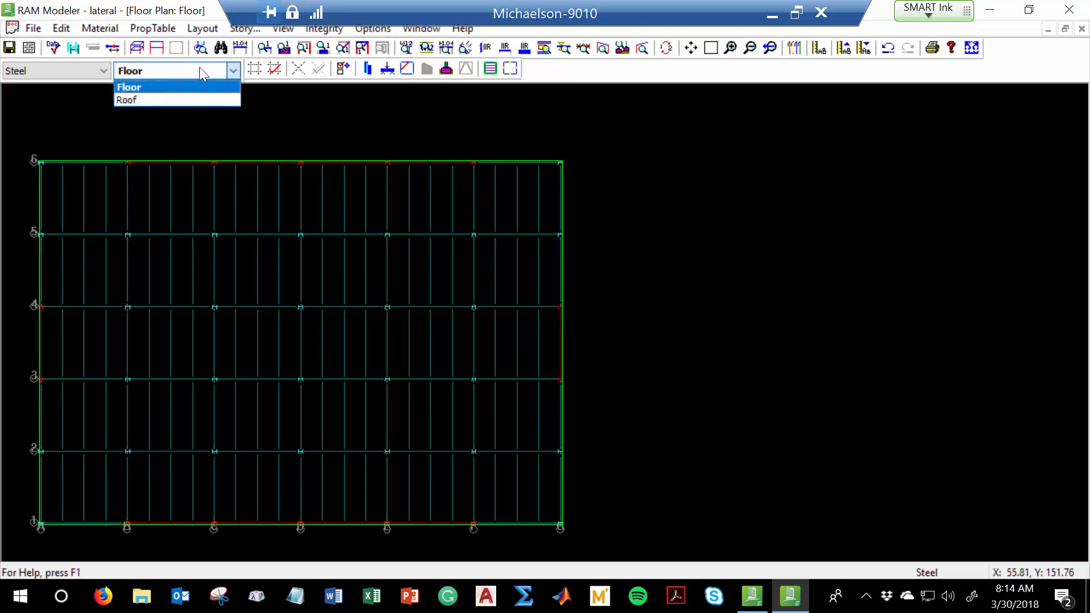
left_click(193, 99)
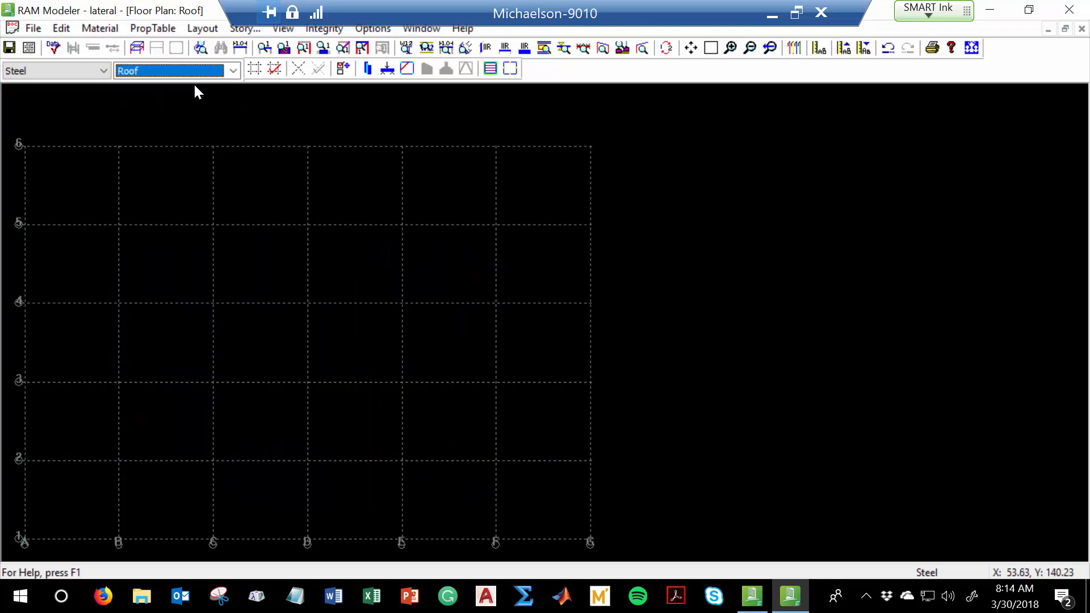
left_click(202, 28)
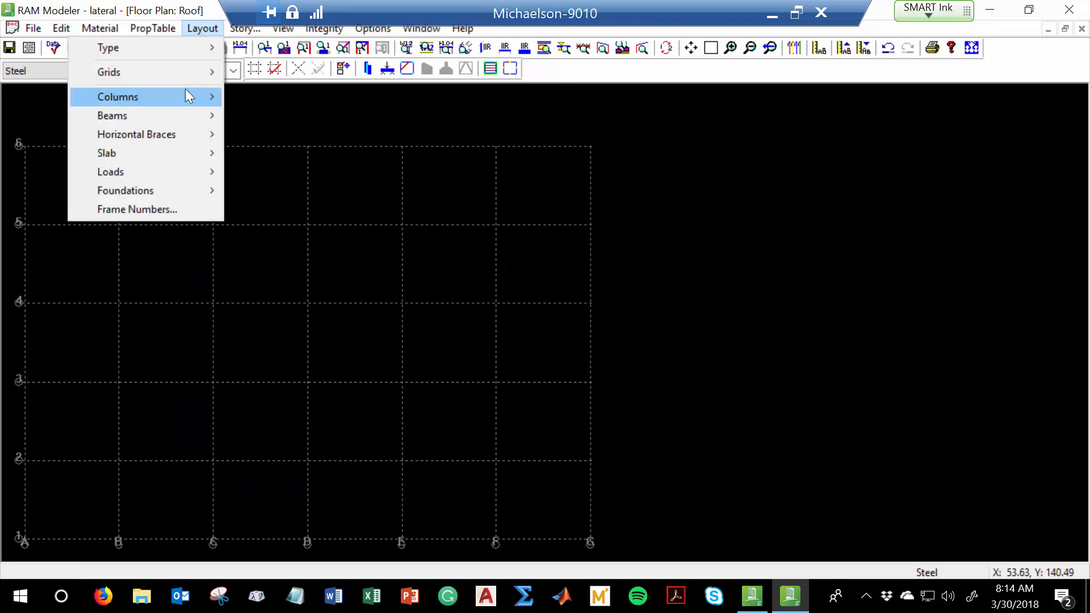
mouse_move(185, 92)
left_click(234, 89)
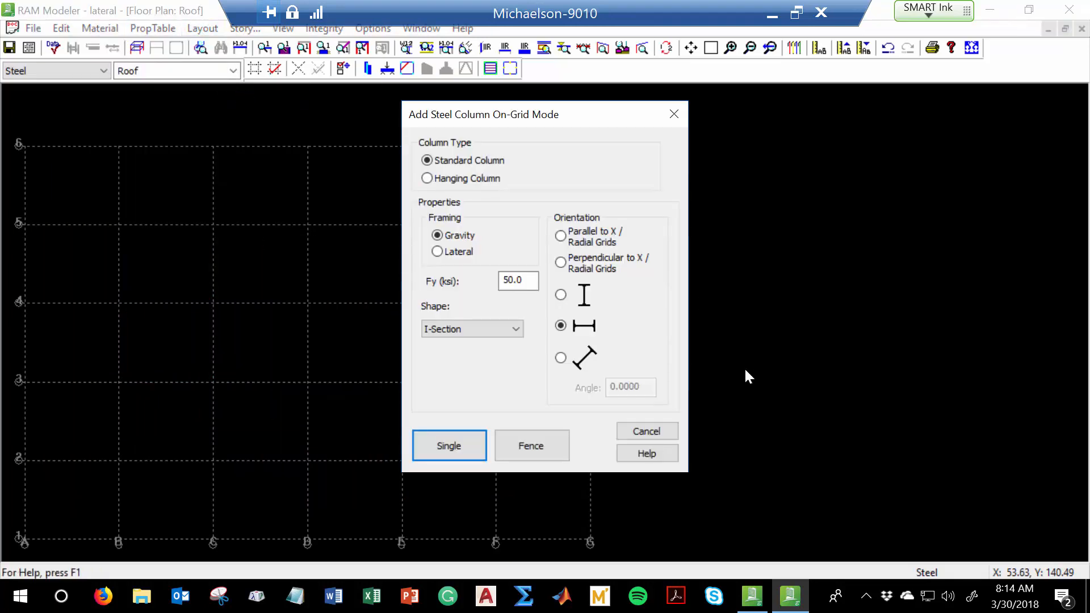
left_click(520, 445)
left_click_drag(8, 121, 1078, 559)
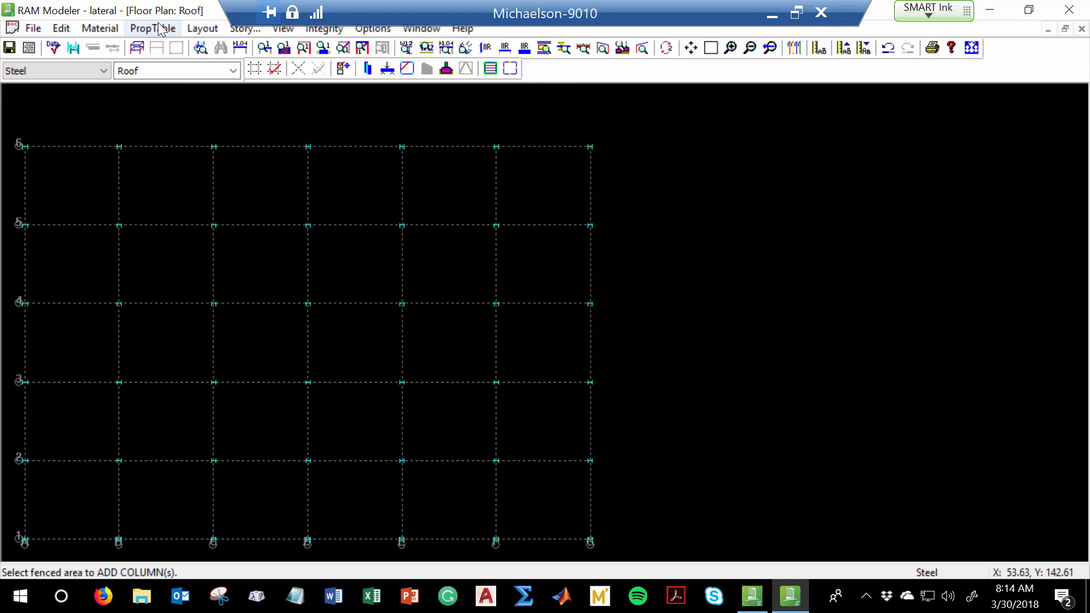
Step: Delete the Roof columns at B to F on grid lines 1 and 6, and at 3 and 4 on grid lines A and G
left_click(194, 29)
mouse_move(162, 103)
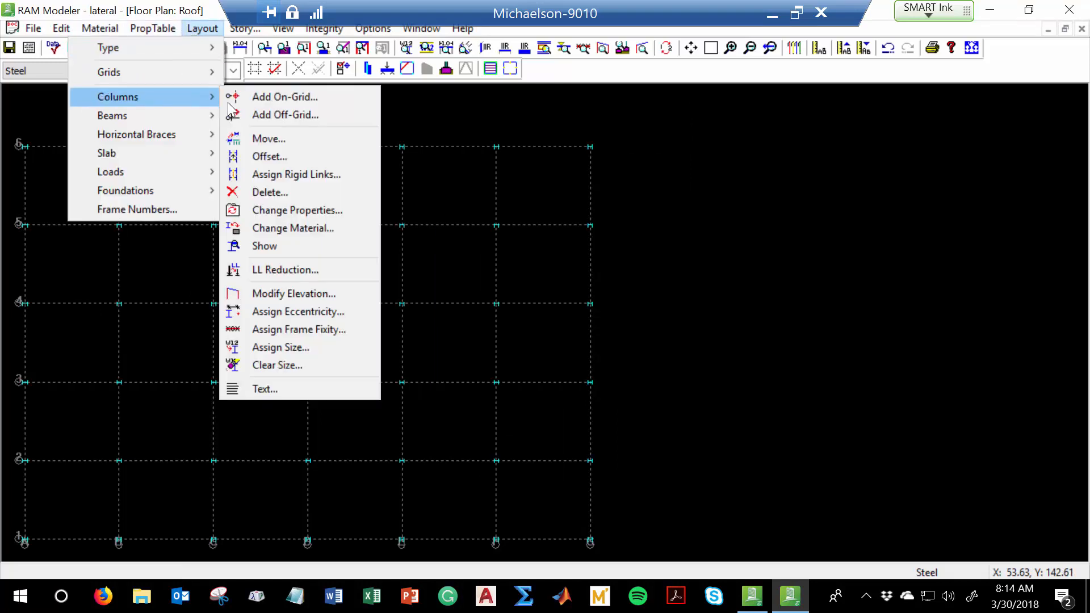
left_click(289, 193)
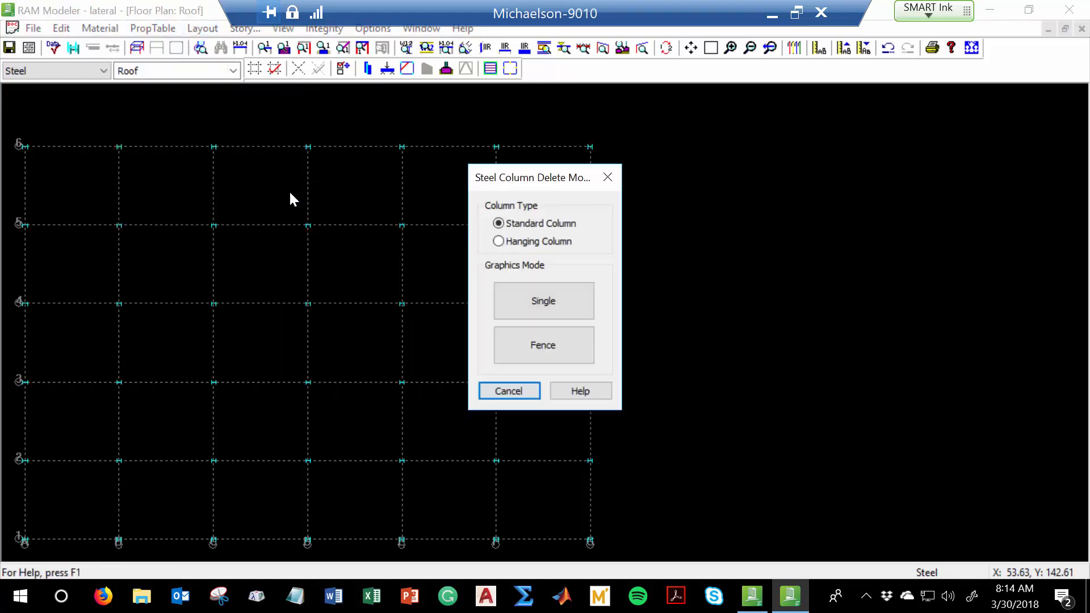
left_click(522, 331)
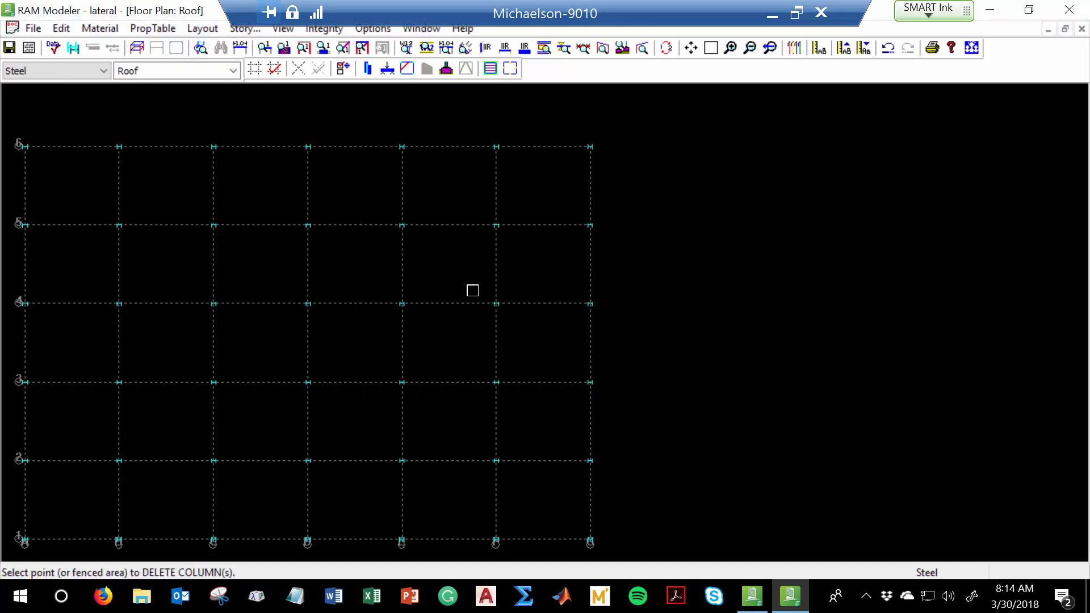
left_click_drag(92, 127, 519, 168)
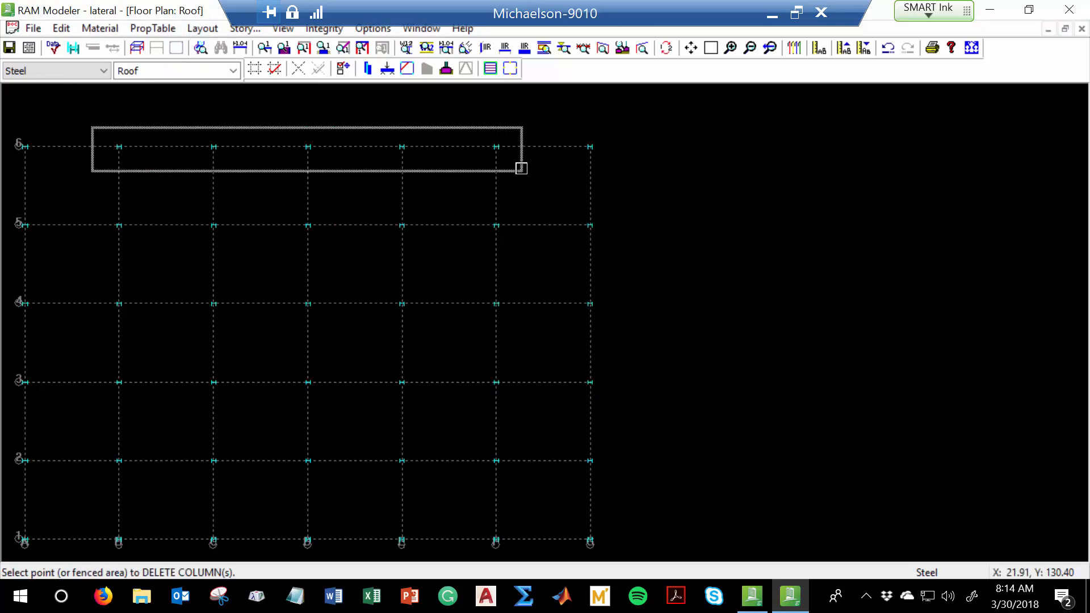
left_click_drag(85, 506, 505, 587)
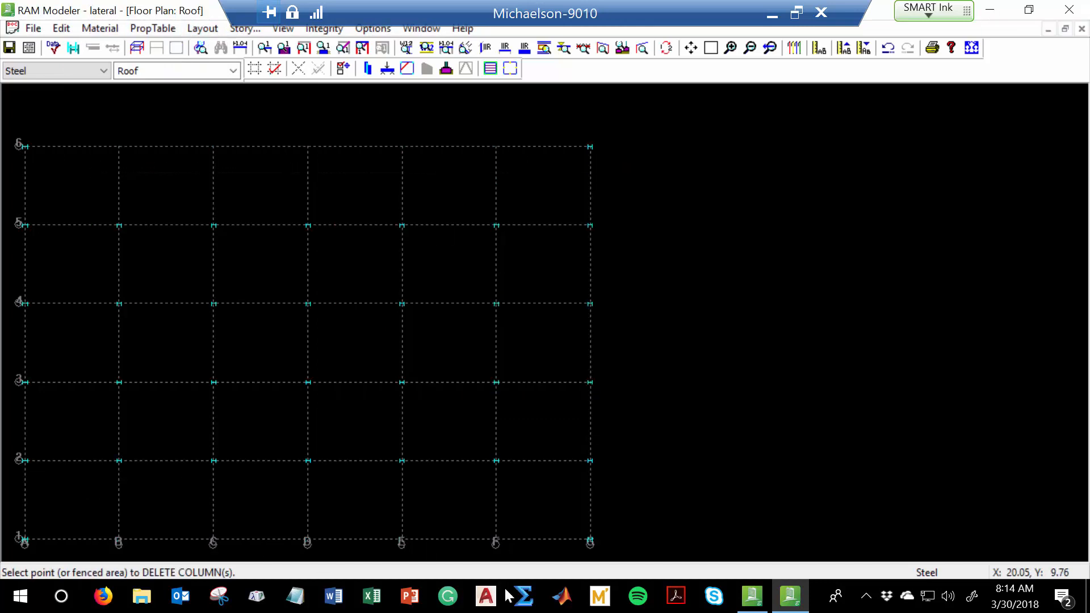
left_click_drag(559, 263, 625, 394)
left_click_drag(4, 281, 39, 399)
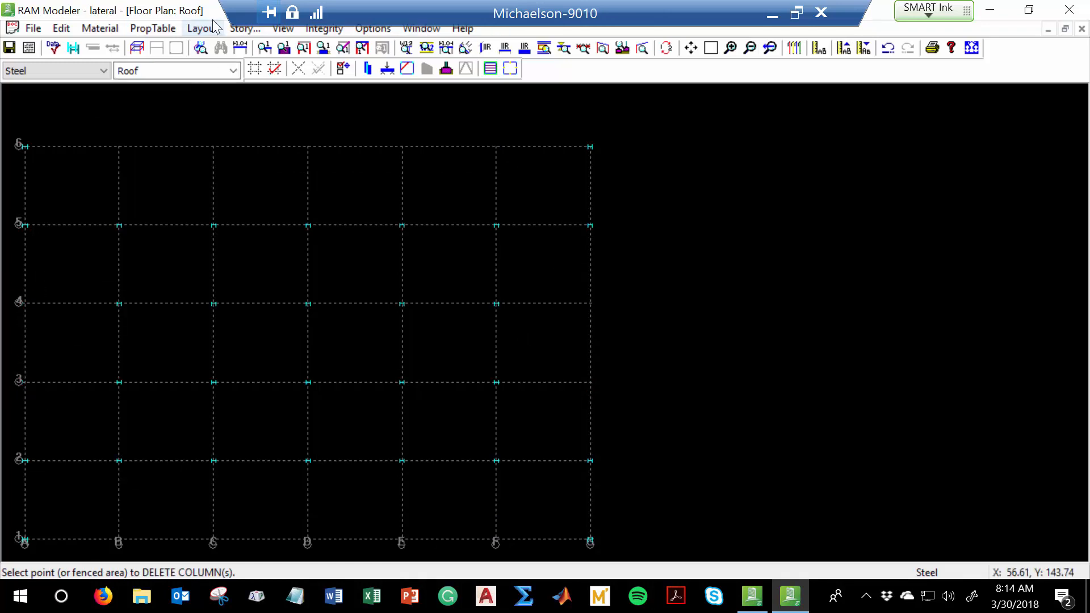
Step: Add lateral steel columns at B to F on grid lines 1 and 6, and at 3 and 4 on grid lines A and G
left_click(203, 28)
mouse_move(186, 102)
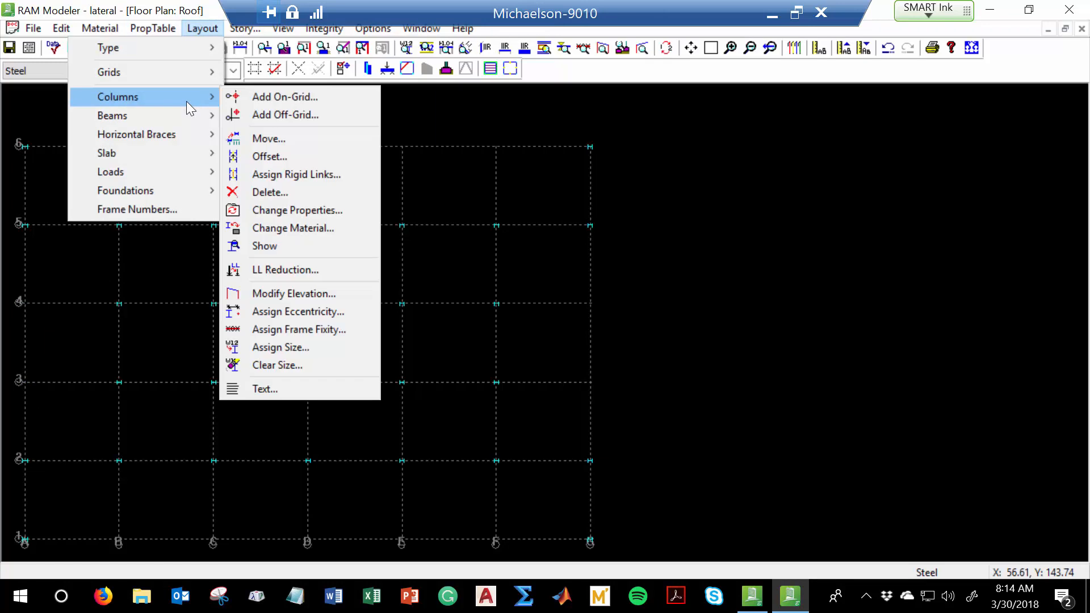
left_click(324, 99)
left_click(437, 252)
left_click(512, 449)
left_click_drag(101, 102, 510, 194)
left_click_drag(99, 529, 541, 609)
left_click_drag(543, 278, 666, 389)
left_click_drag(16, 322, 51, 413)
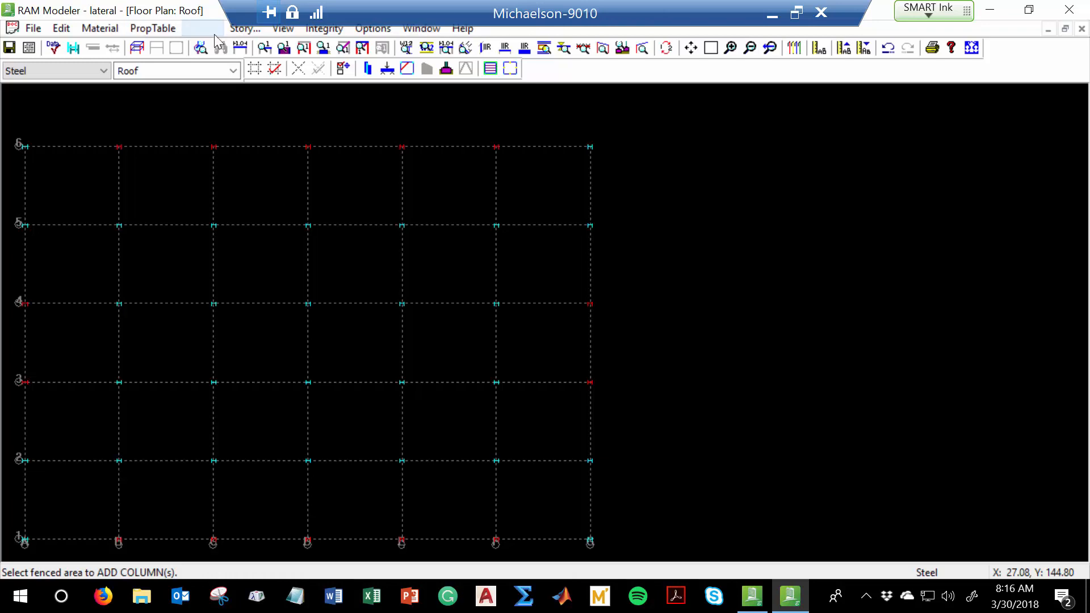
Step: Add on-grid gravity steel beams between all columns across the entire Roof grid
left_click(210, 34)
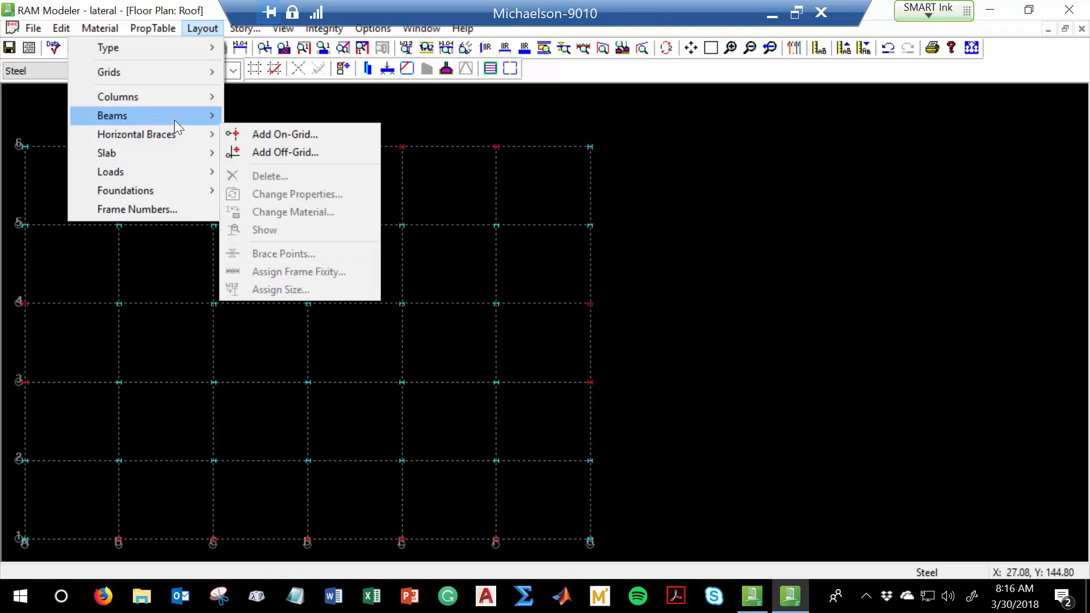
mouse_move(175, 117)
left_click(292, 117)
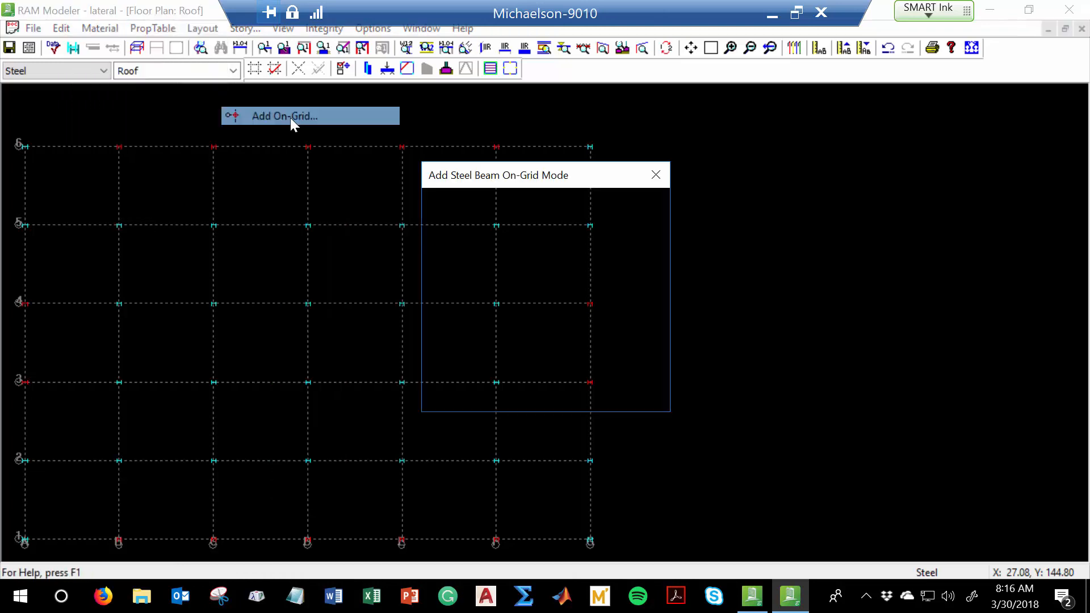
left_click(605, 274)
left_click_drag(1086, 567, 1085, 567)
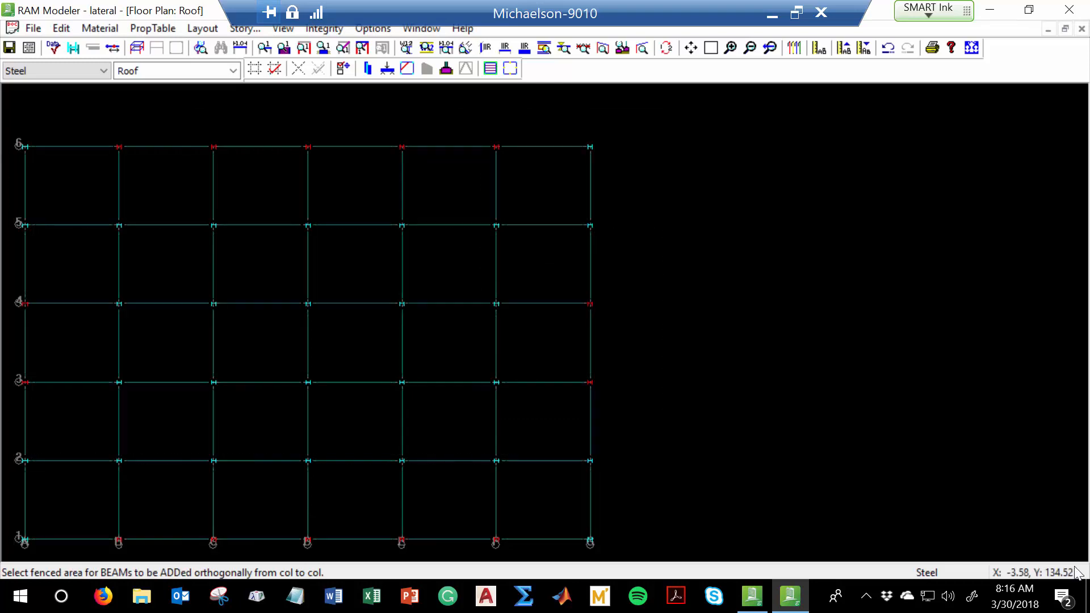
Step: Delete the perimeter beams from B to F on grid lines 1 and 6, and from 3 to 4 on grid lines A and G
left_click(196, 28)
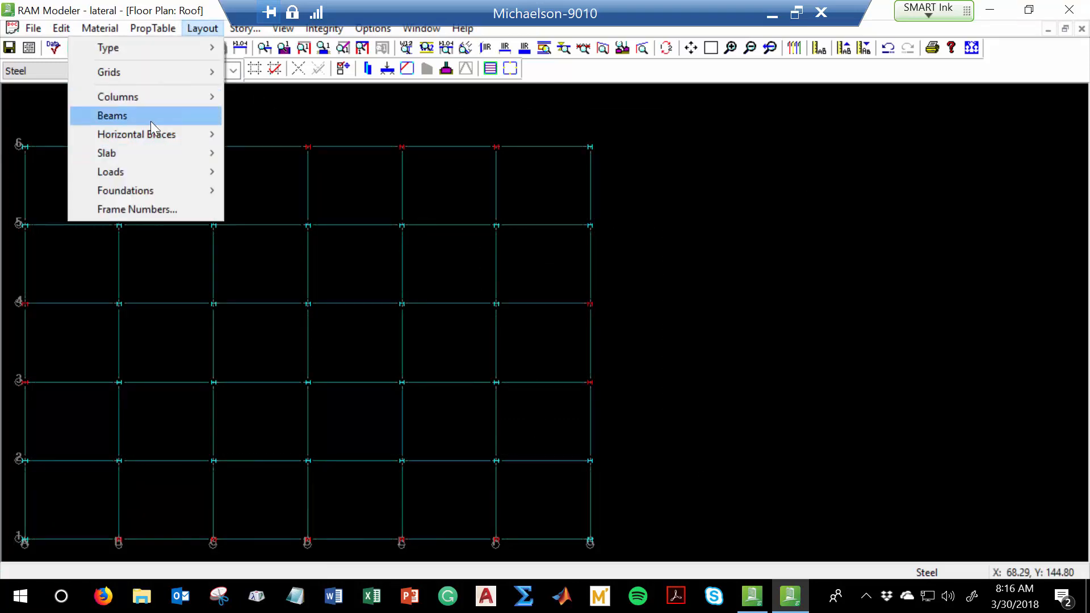
mouse_move(151, 119)
left_click(305, 244)
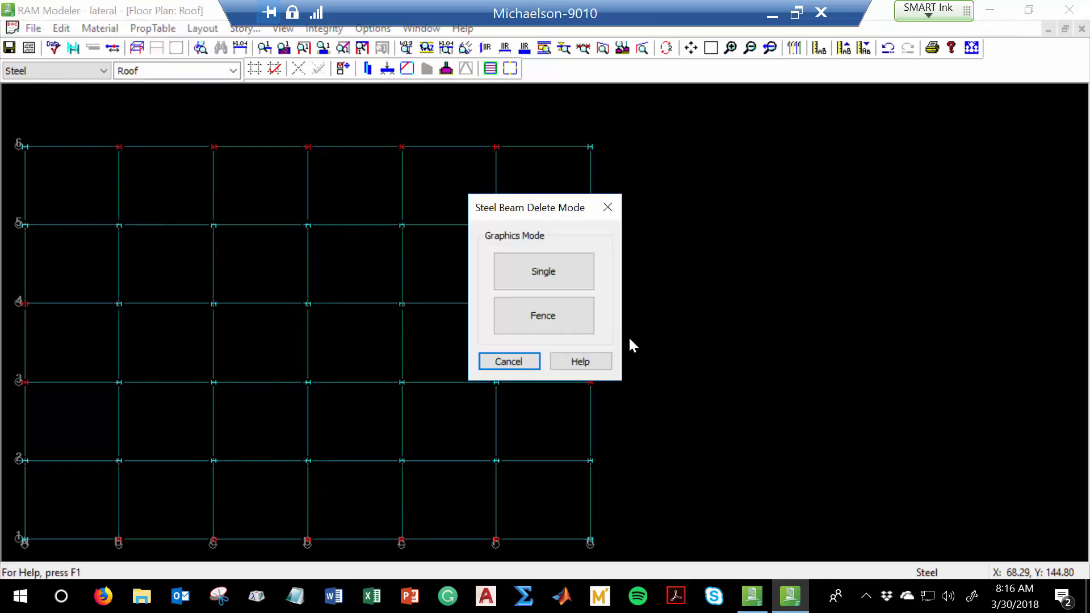
left_click(584, 322)
left_click_drag(78, 112, 520, 168)
left_click_drag(94, 517, 537, 565)
left_click_drag(573, 267, 615, 391)
left_click_drag(12, 267, 38, 405)
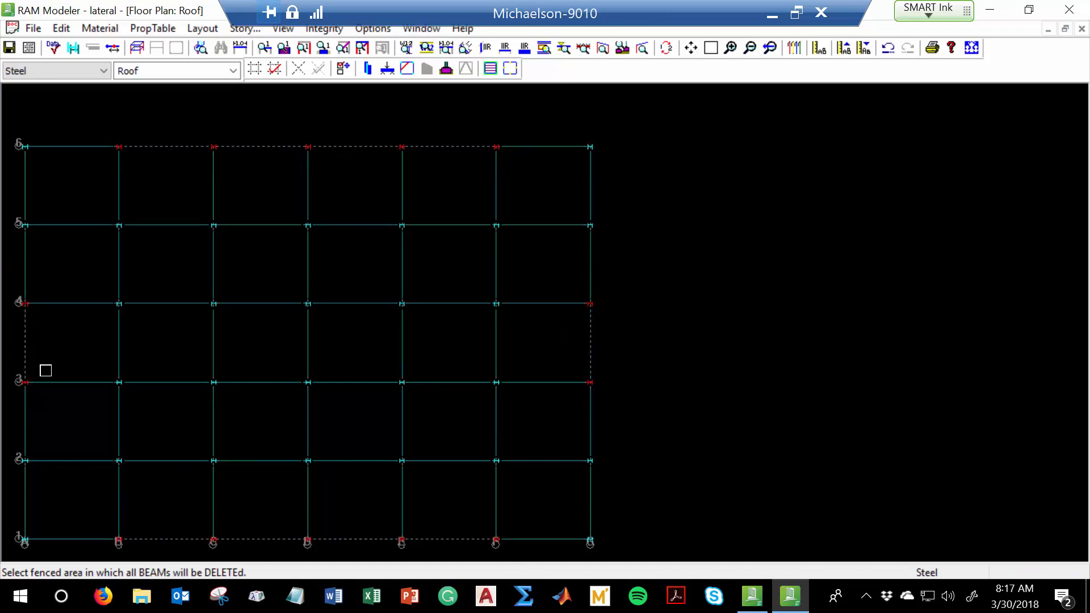
Step: Add lateral composite steel beams from B to F on grid lines 1 and 6, and from 3 to 4 on grid lines A and G
left_click(202, 28)
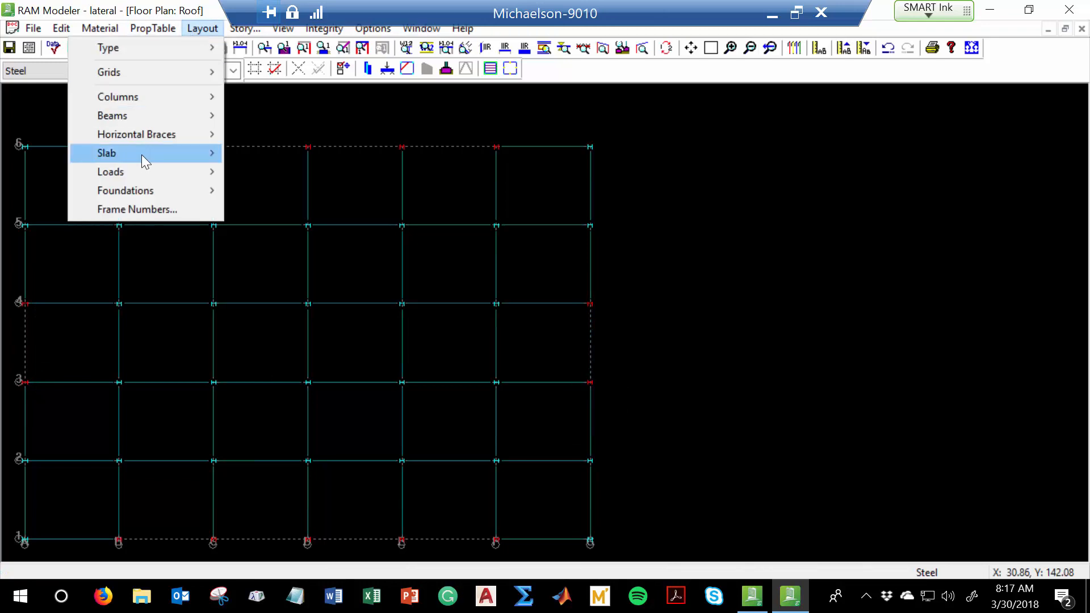
mouse_move(145, 114)
left_click(277, 116)
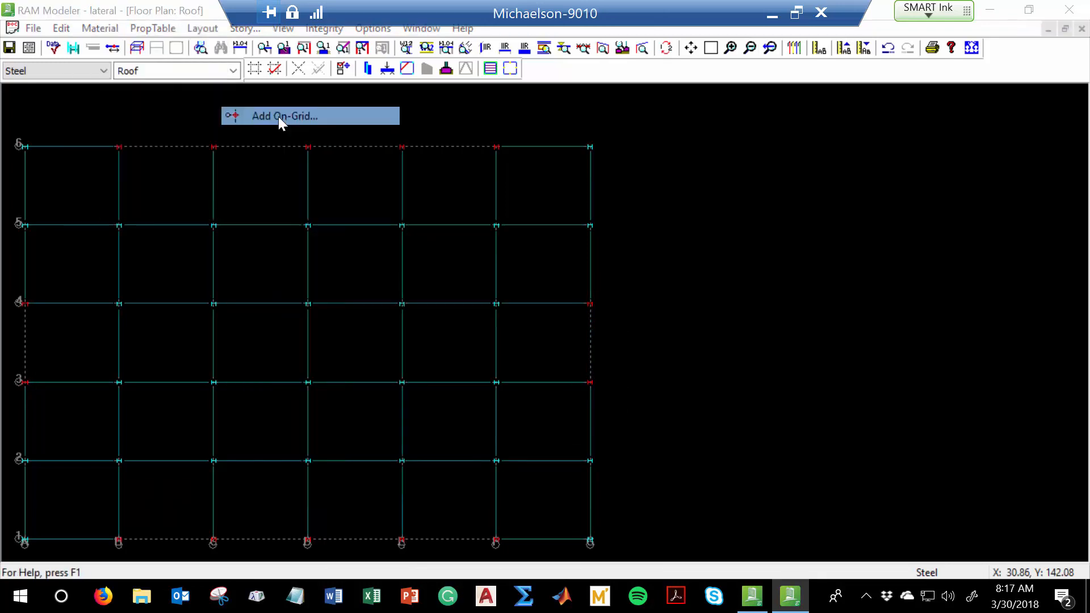
left_click(486, 253)
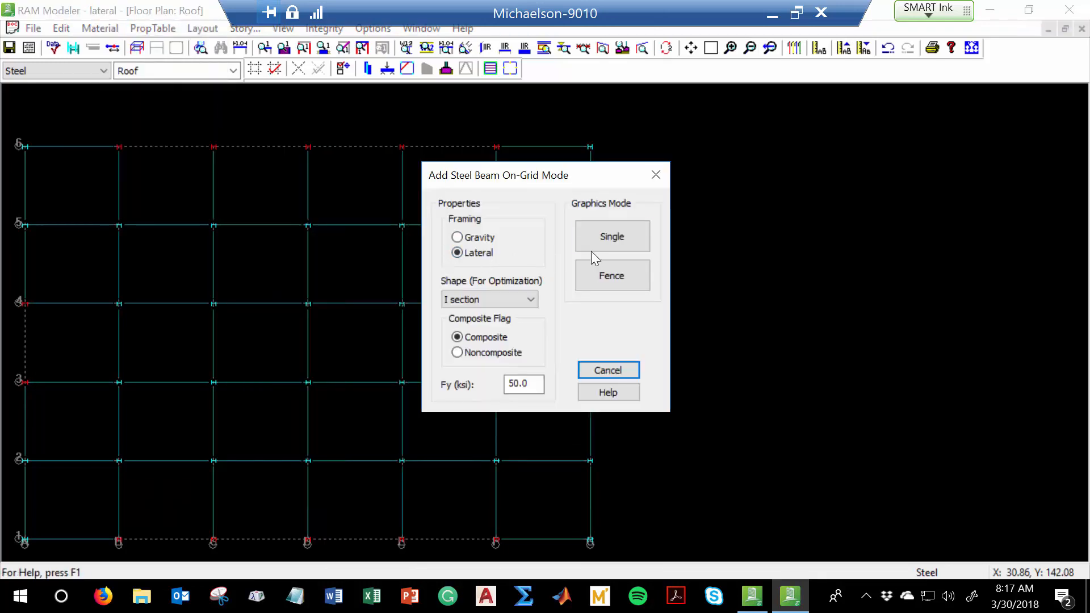
left_click(612, 283)
left_click_drag(86, 108, 521, 174)
left_click_drag(98, 526, 517, 564)
left_click_drag(562, 268, 630, 428)
left_click_drag(3, 269, 45, 403)
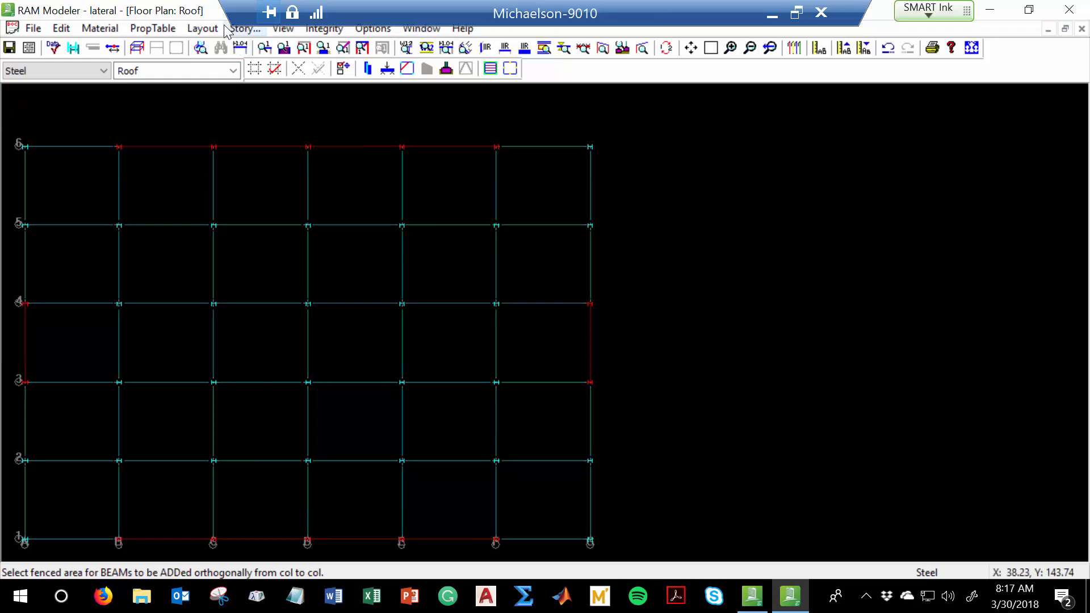
Step: Generate gravity infill beams at 4 equal spaces per beam between grid lines 3 and 4, from B to E
left_click(202, 29)
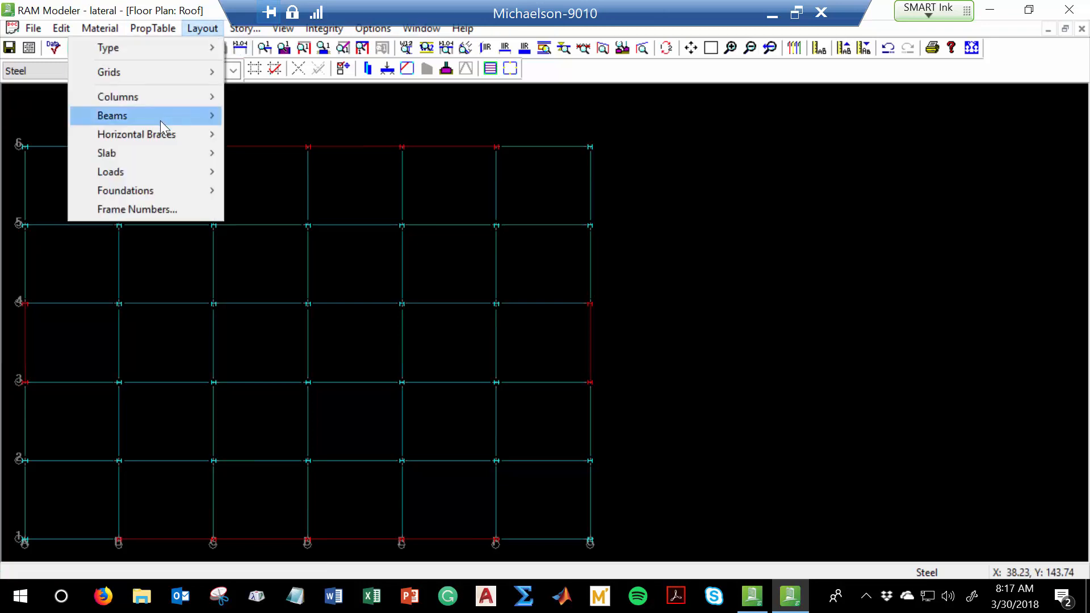
mouse_move(162, 121)
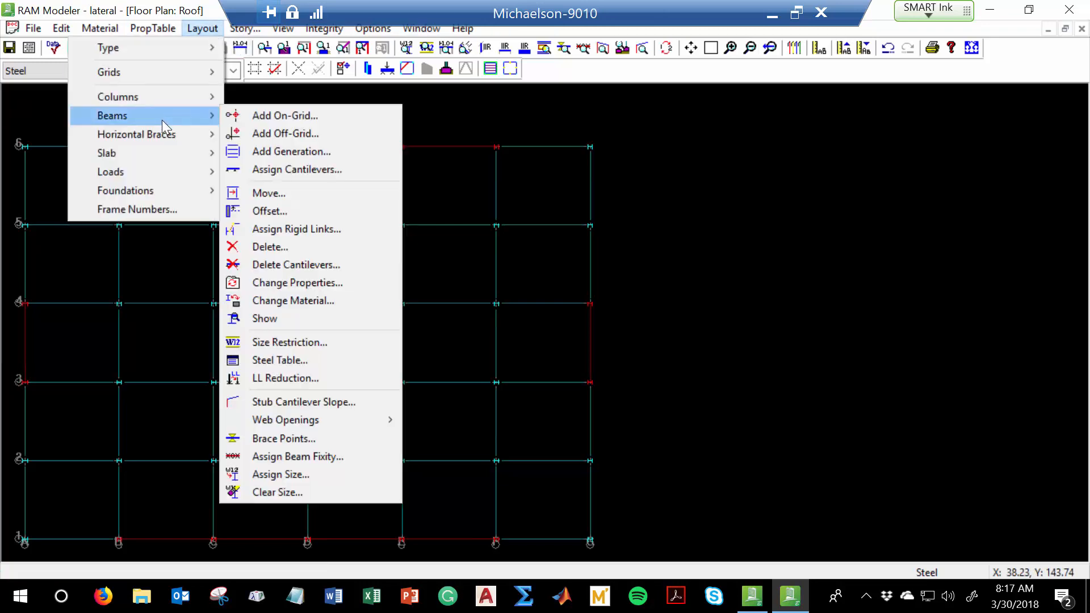
left_click(301, 152)
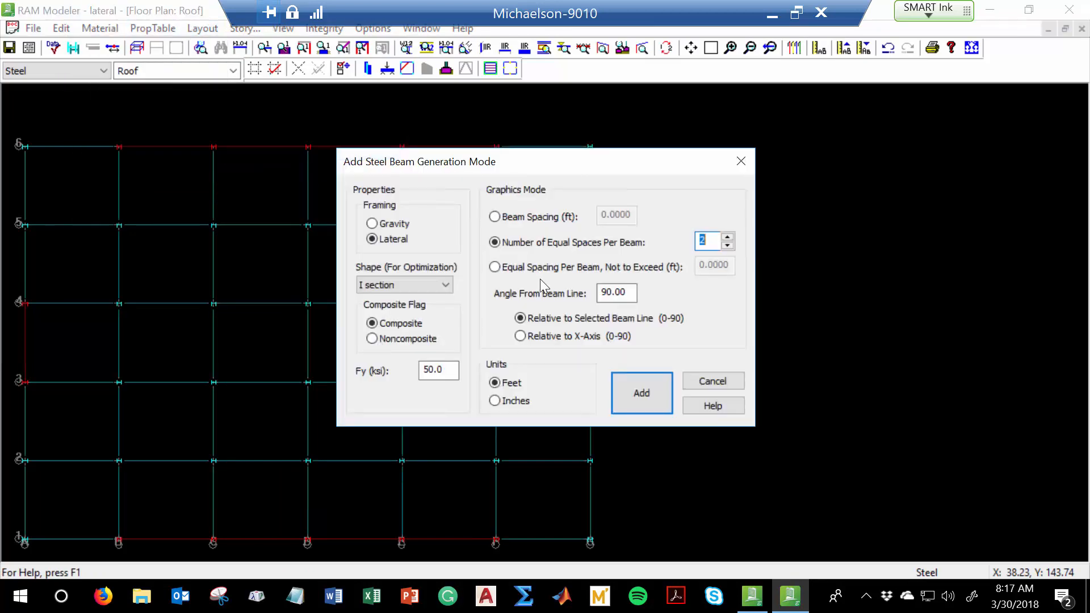
left_click(401, 229)
left_click(727, 238)
left_click(728, 237)
left_click(658, 400)
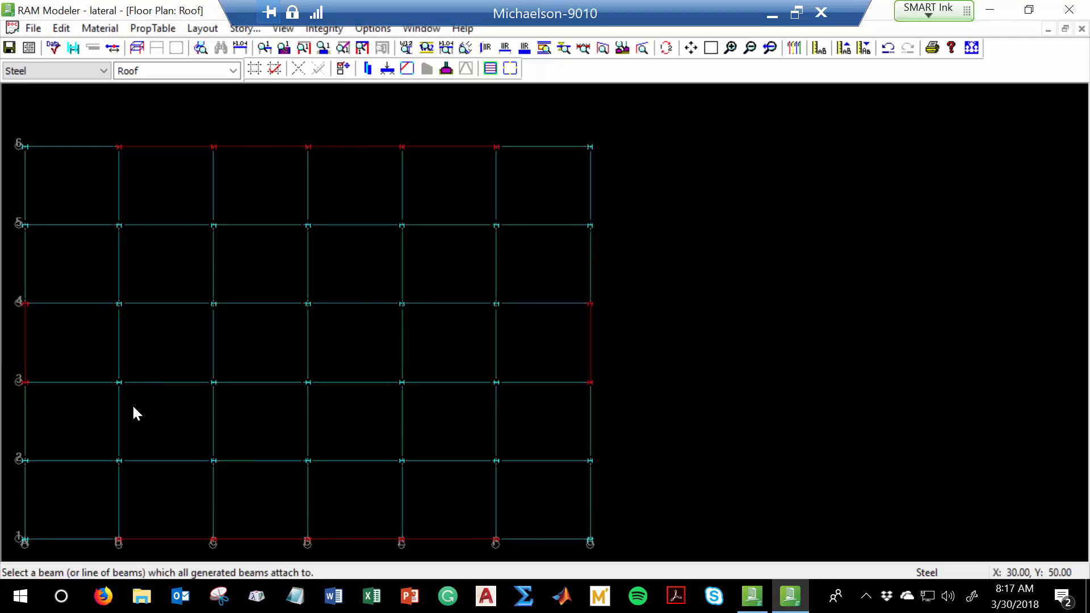
left_click_drag(123, 379, 398, 377)
left_click(385, 325)
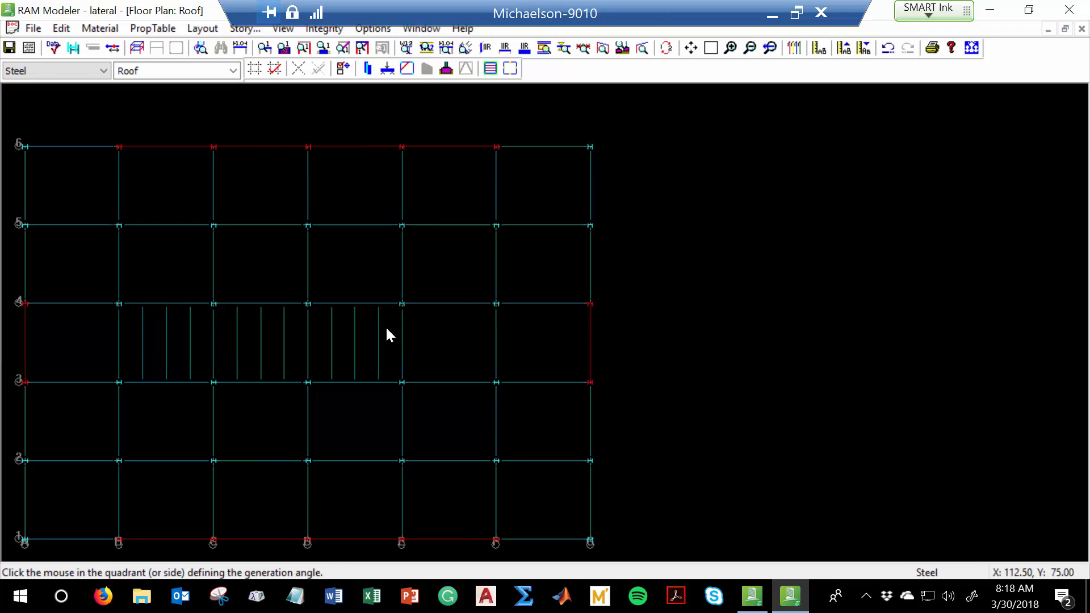
left_click(386, 329)
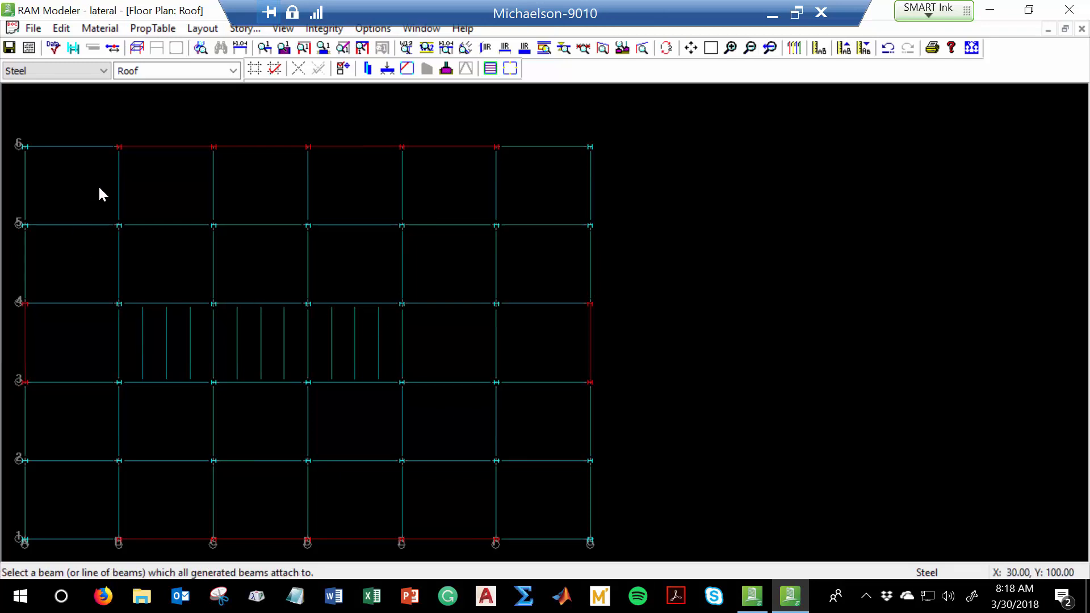
Step: Set the material to Steel Joist and generate joists at 5 equal spaces per beam between grid lines 4 and 5, from A to G
left_click(90, 71)
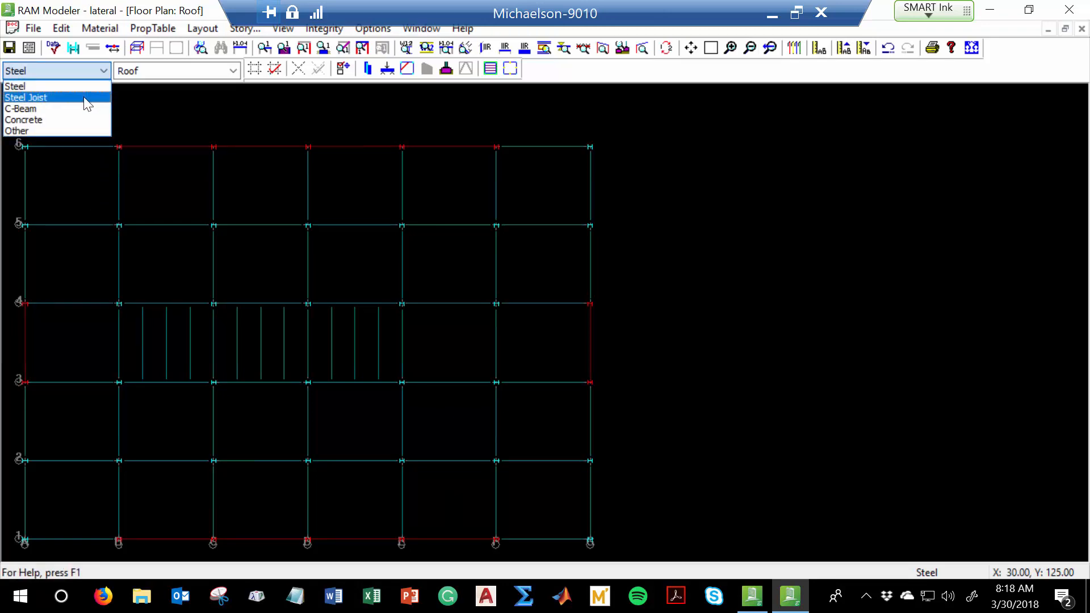
left_click(86, 98)
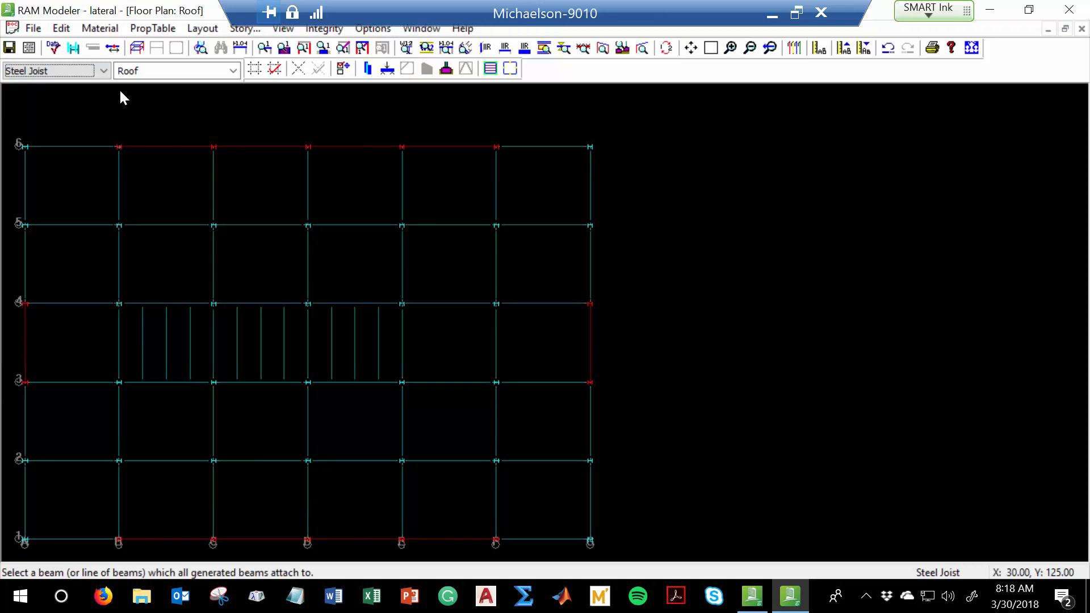
left_click(215, 29)
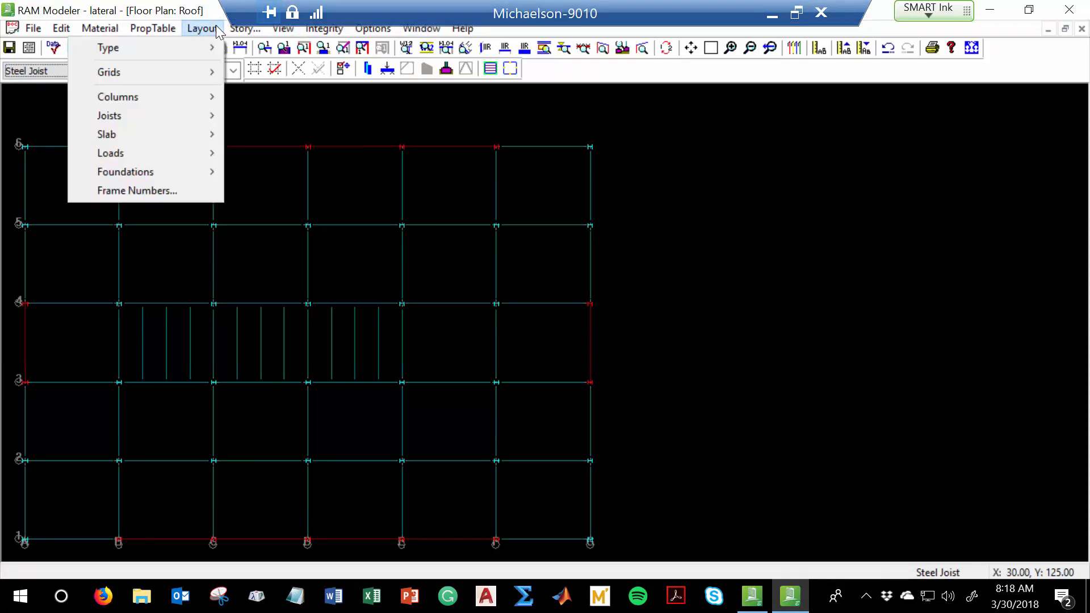
mouse_move(176, 118)
left_click(281, 146)
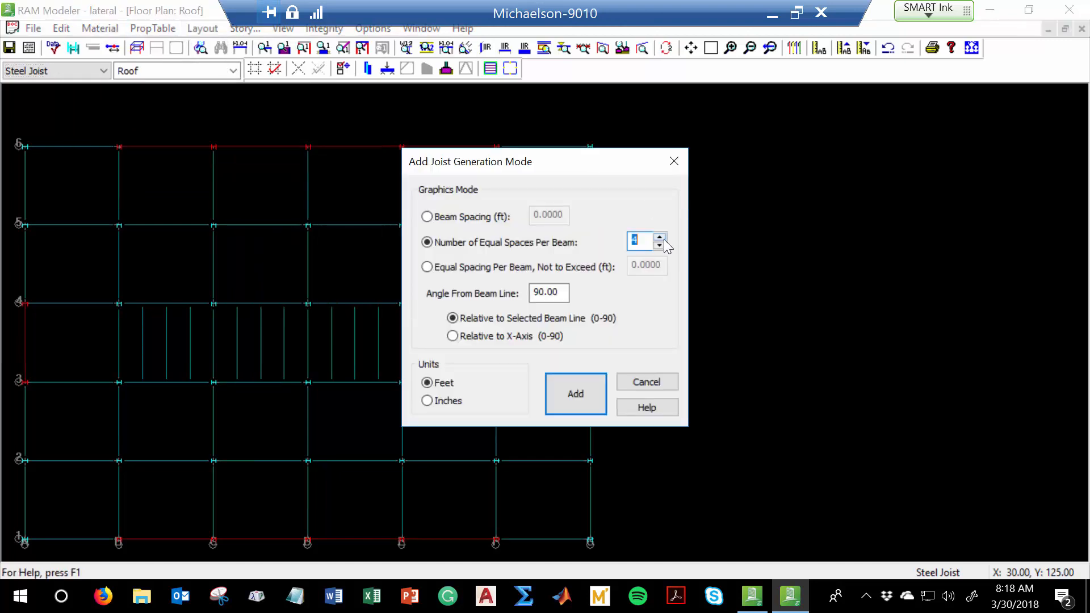
left_click(664, 239)
left_click(573, 400)
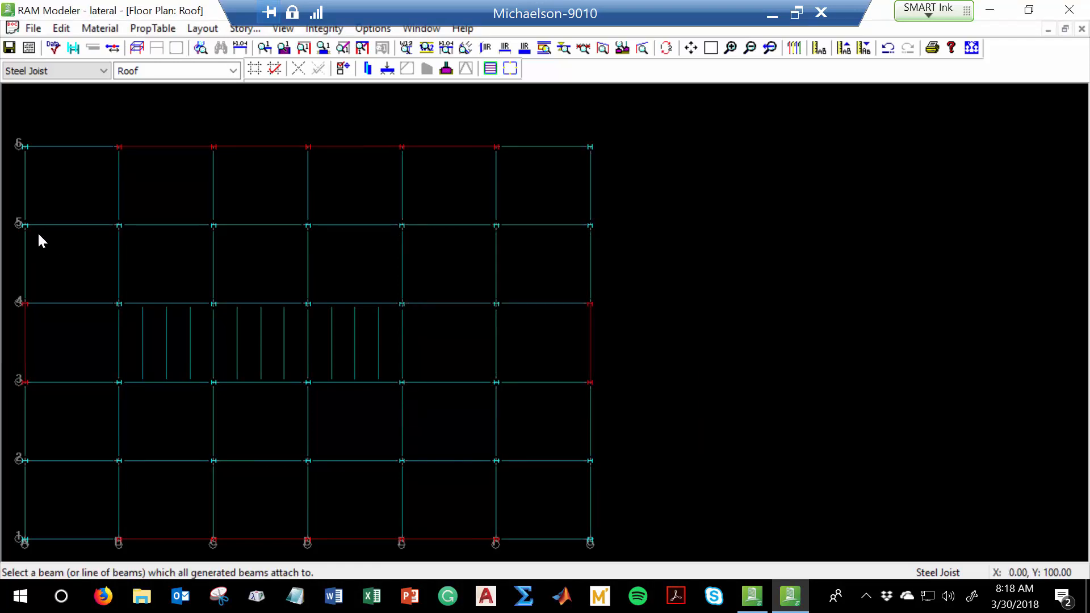
left_click_drag(26, 226, 582, 238)
left_click(557, 292)
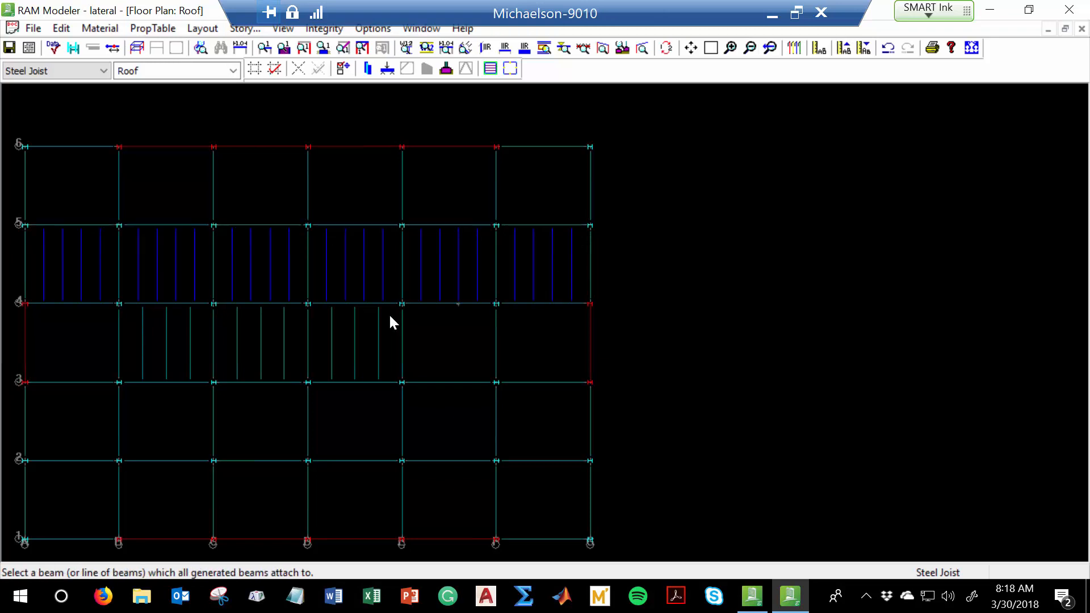
Step: Generate steel joists between grid lines 3 and 4 in the bays from A to B and from E to G
left_click_drag(32, 306, 121, 321)
left_click(102, 351)
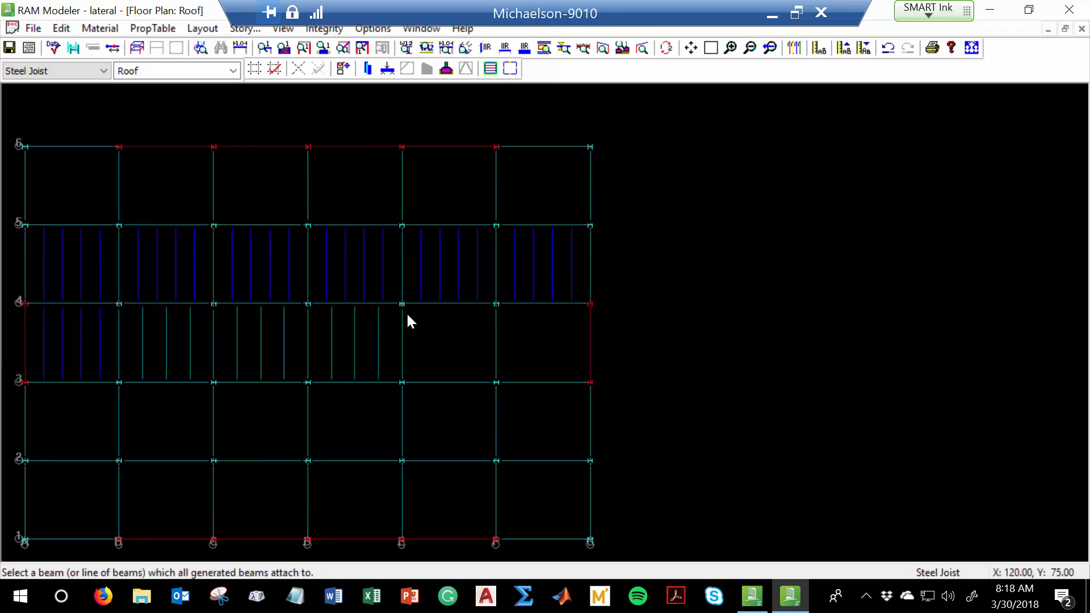
left_click_drag(410, 312, 580, 323)
left_click(560, 368)
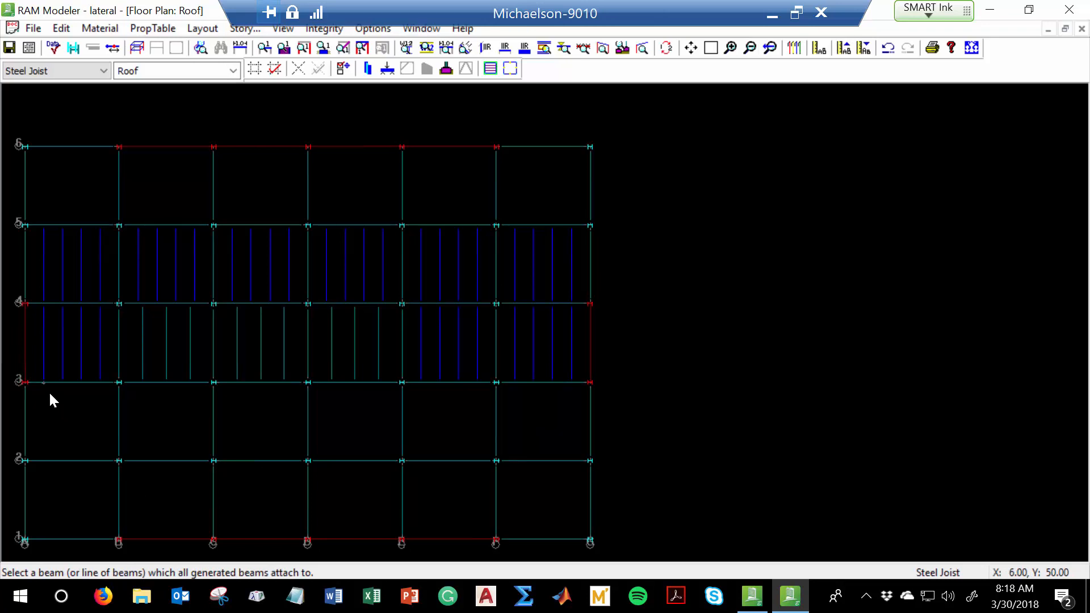
Step: Generate steel joists from A to G between grid lines 2 and 3, 1 and 2, and 5 and 6
left_click_drag(39, 393, 579, 419)
left_click(560, 445)
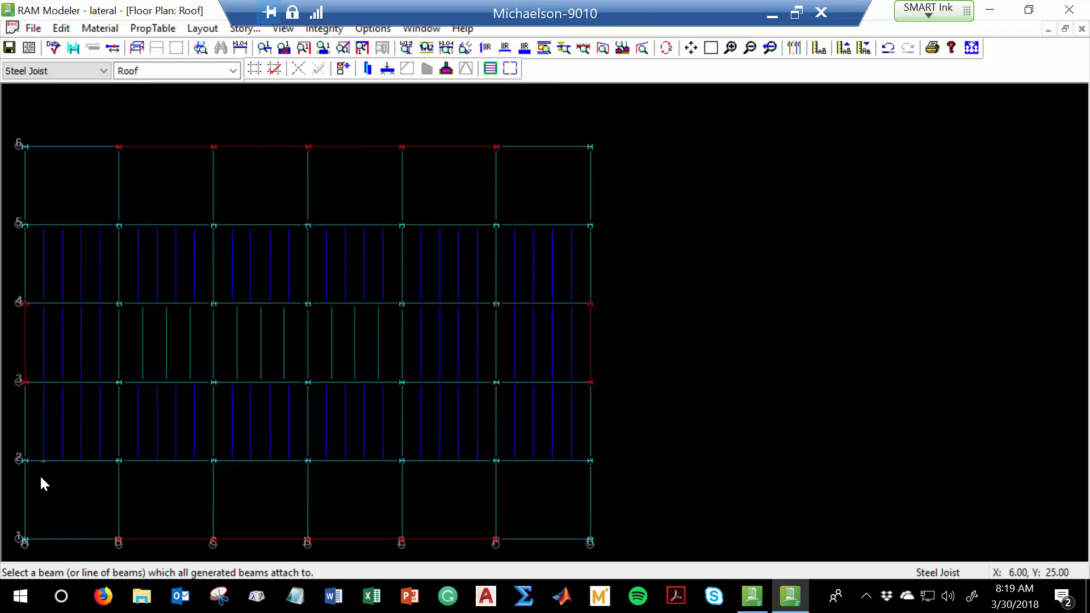
left_click_drag(24, 476, 579, 501)
left_click(579, 501)
left_click_drag(35, 159, 588, 162)
left_click(577, 171)
left_click(91, 69)
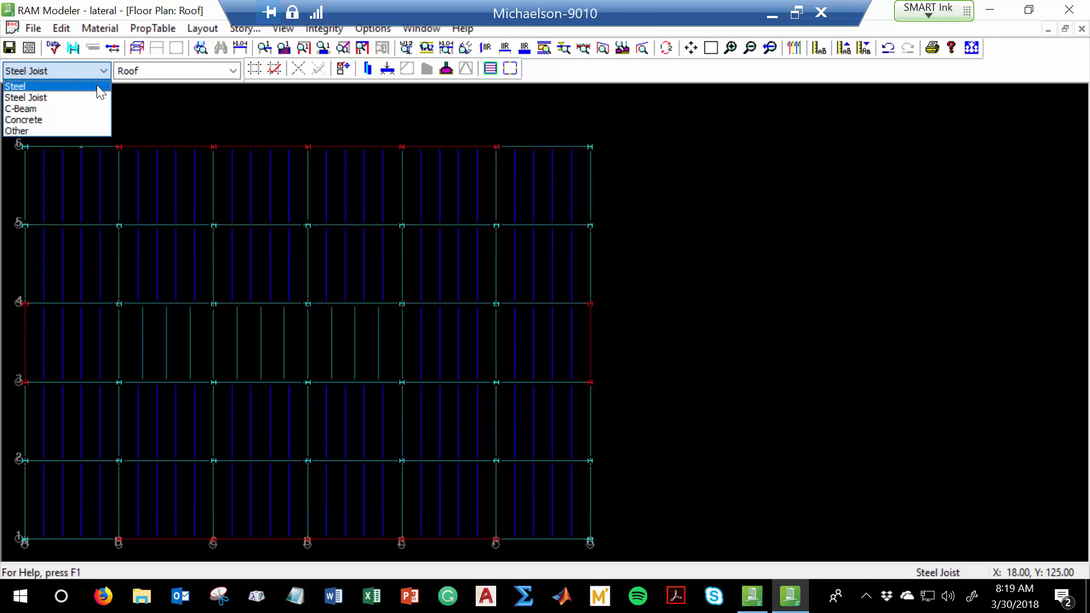
left_click(888, 259)
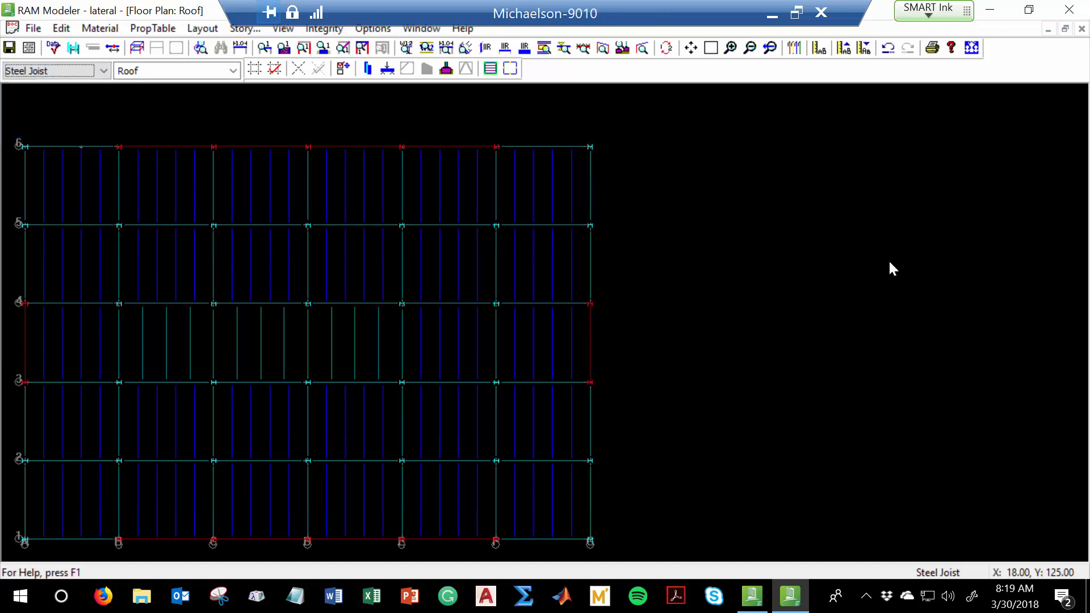
Step: Run the data check on the model and save it
left_click(51, 47)
left_click(621, 273)
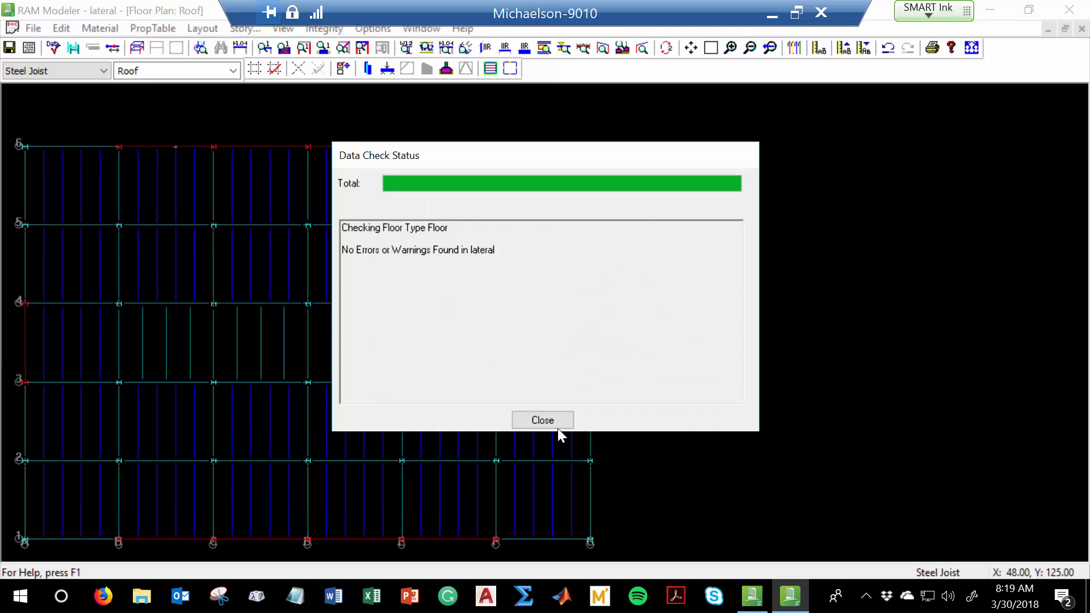
left_click(558, 427)
left_click(10, 48)
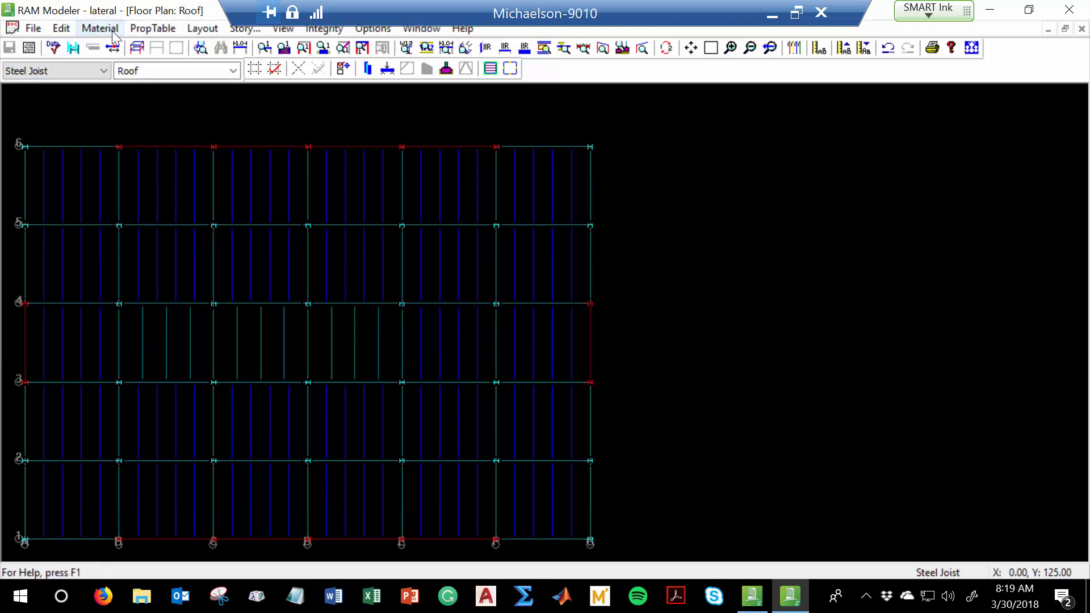
Step: Add a noncomposite deck property labelled Roof Deck with a self-weight of 20 psf
left_click(151, 29)
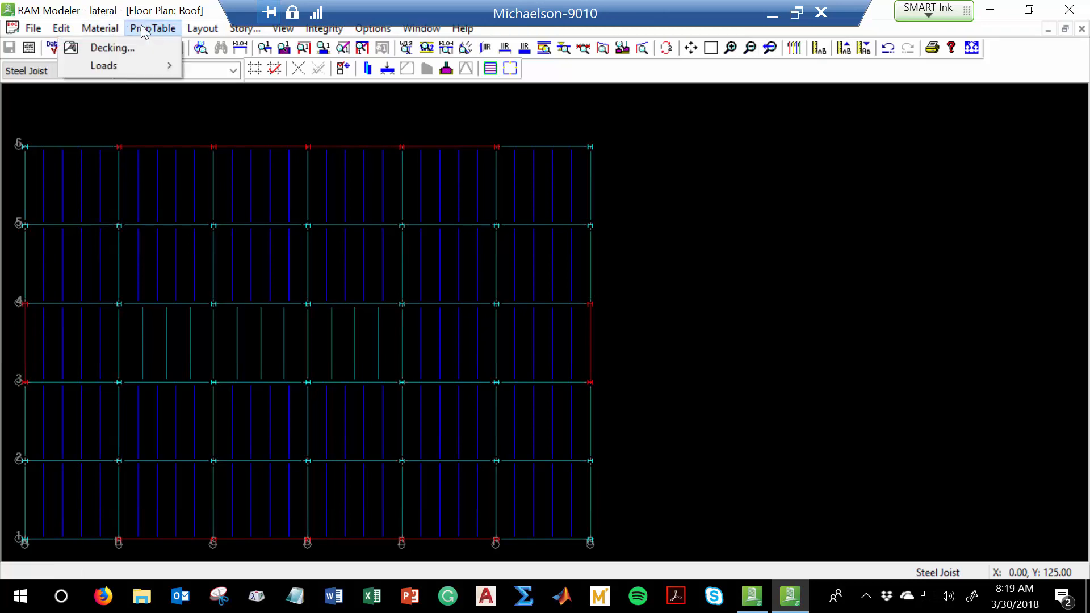
left_click(138, 50)
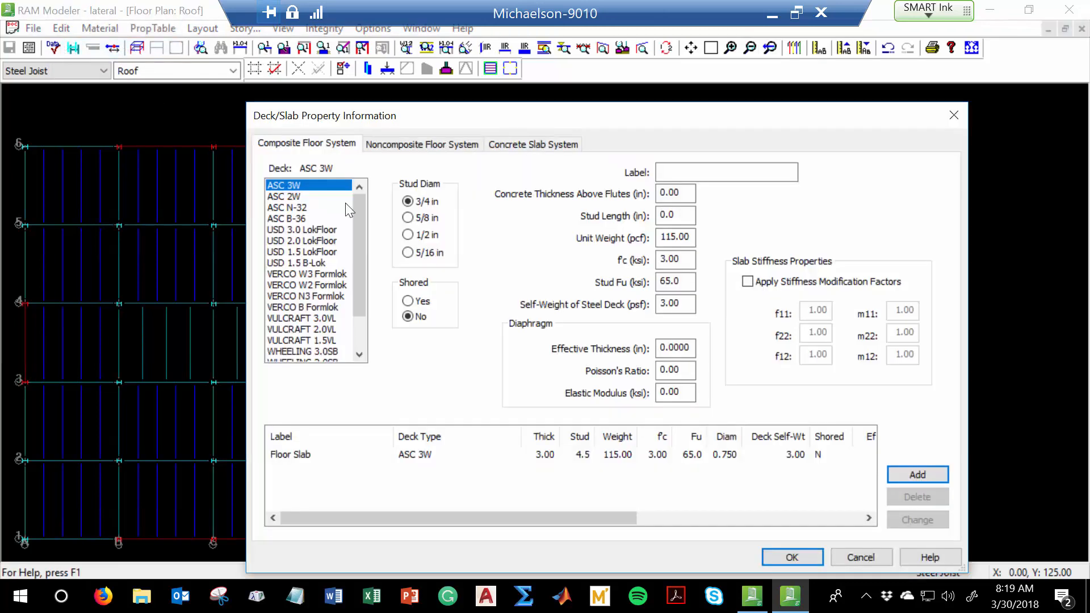
left_click(416, 144)
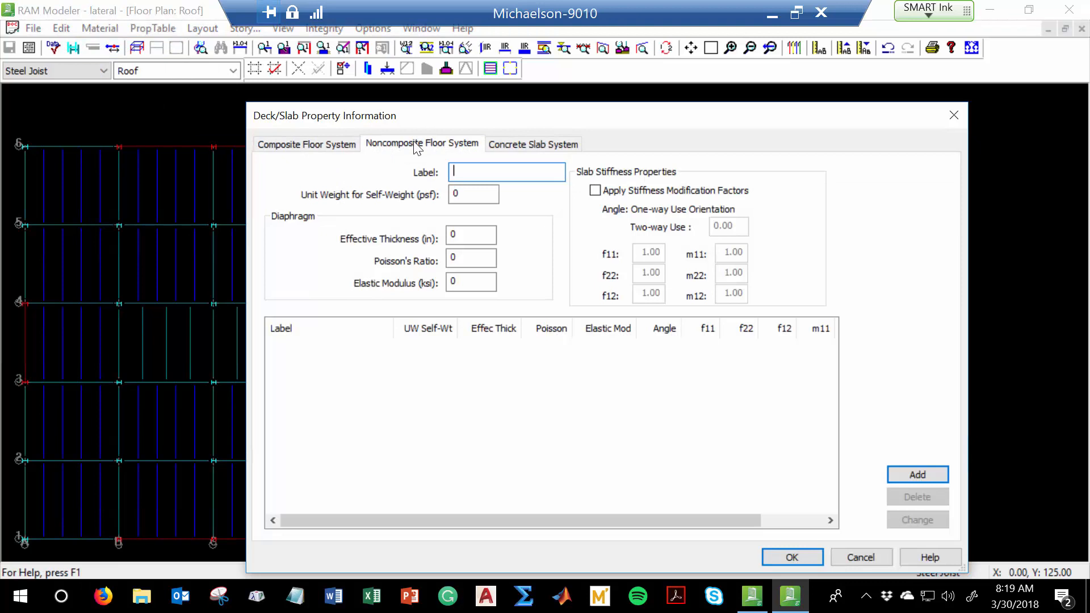
type("Roof Deck")
key("Tab")
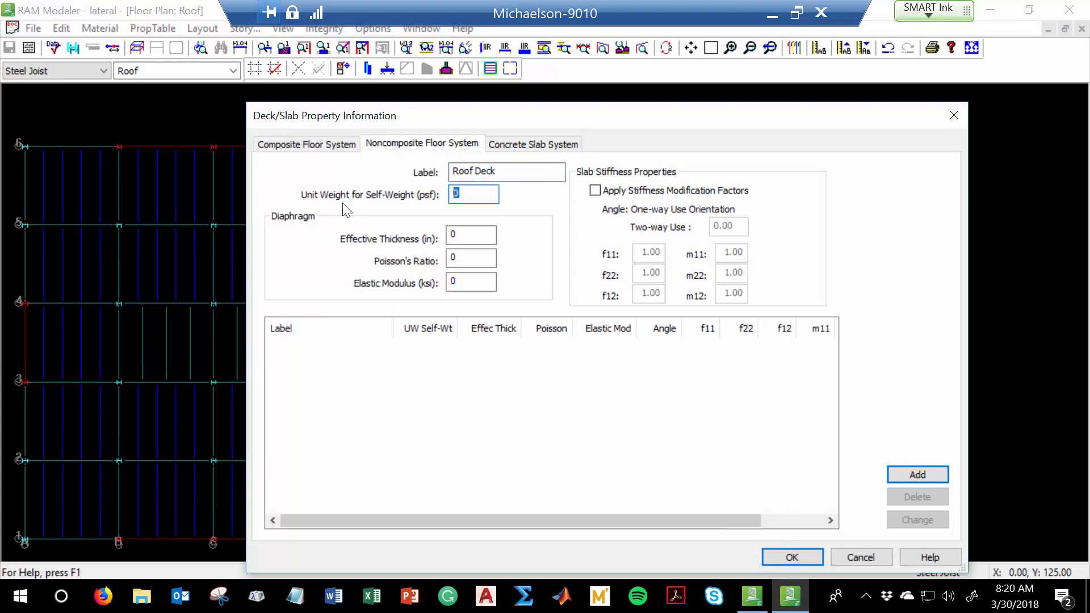
type("20")
left_click(889, 475)
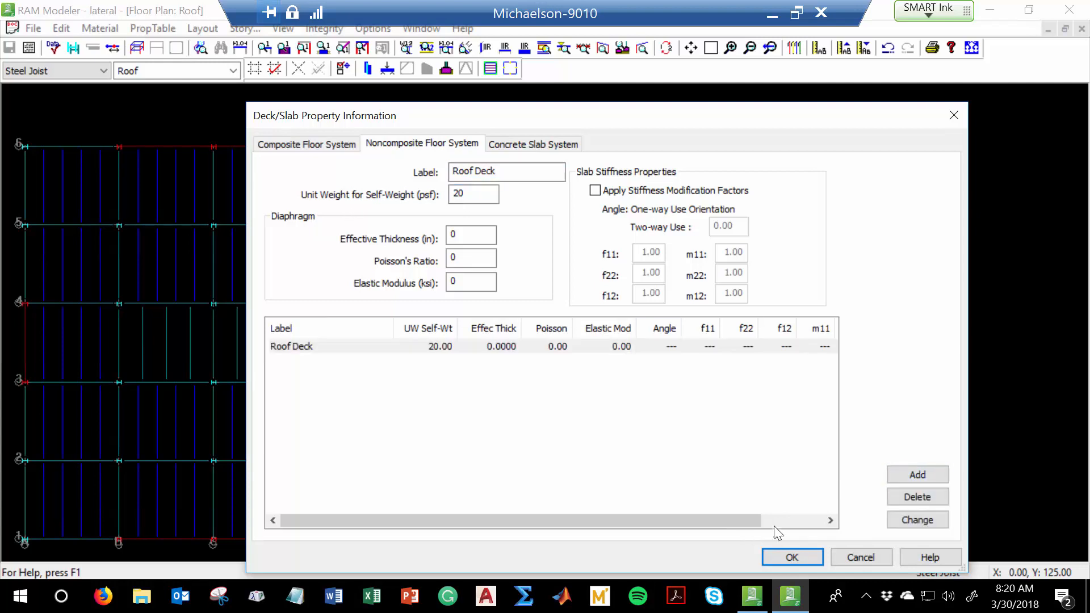
left_click(791, 557)
Step: Lay out the roof slab edge around the whole perimeter with a 6 in overhang
left_click(202, 28)
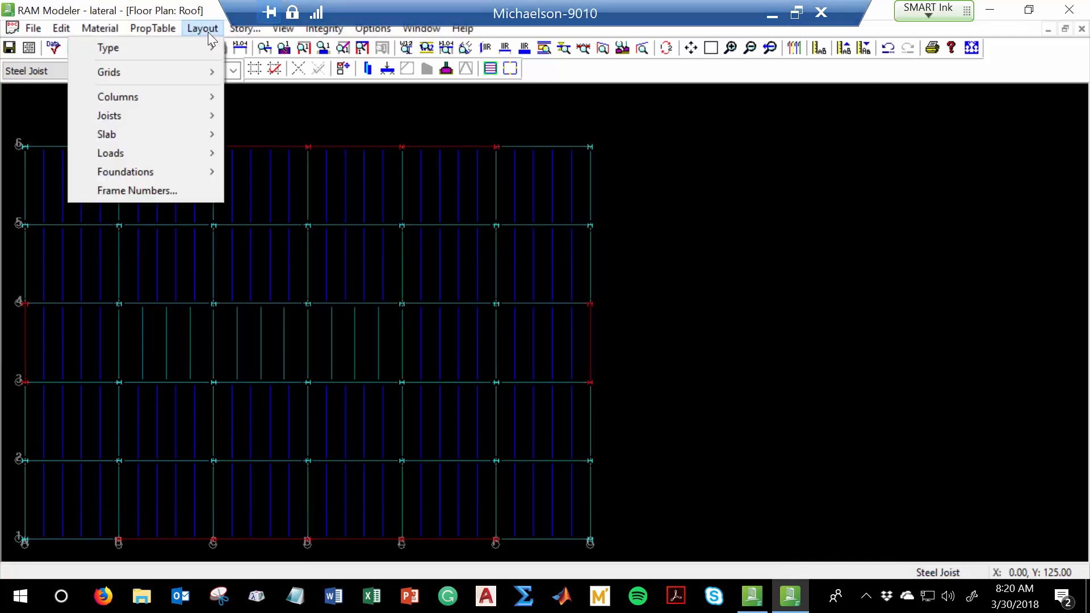
mouse_move(172, 136)
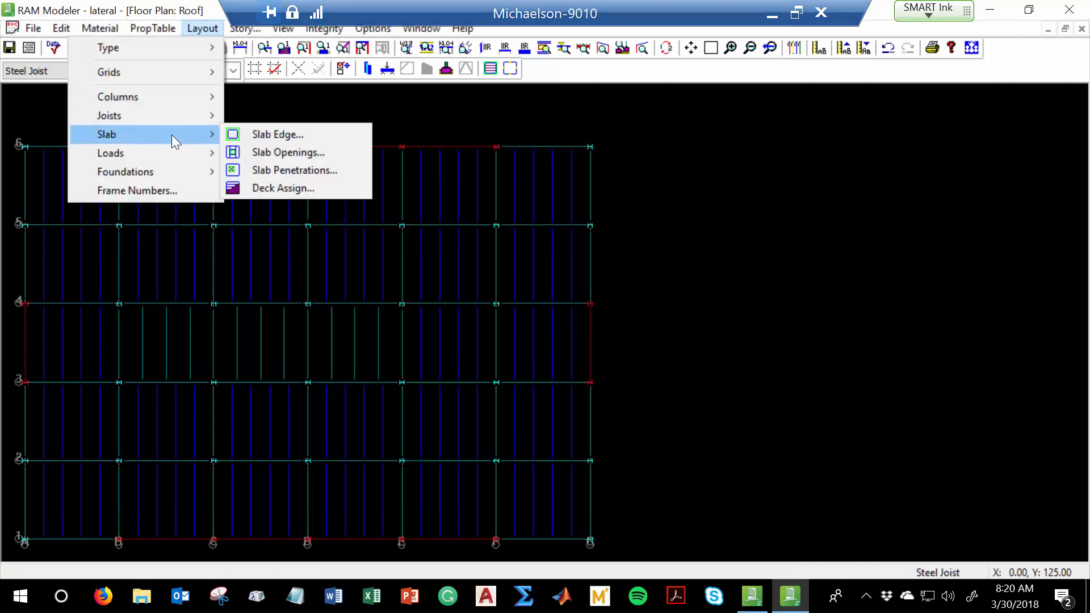
left_click(248, 134)
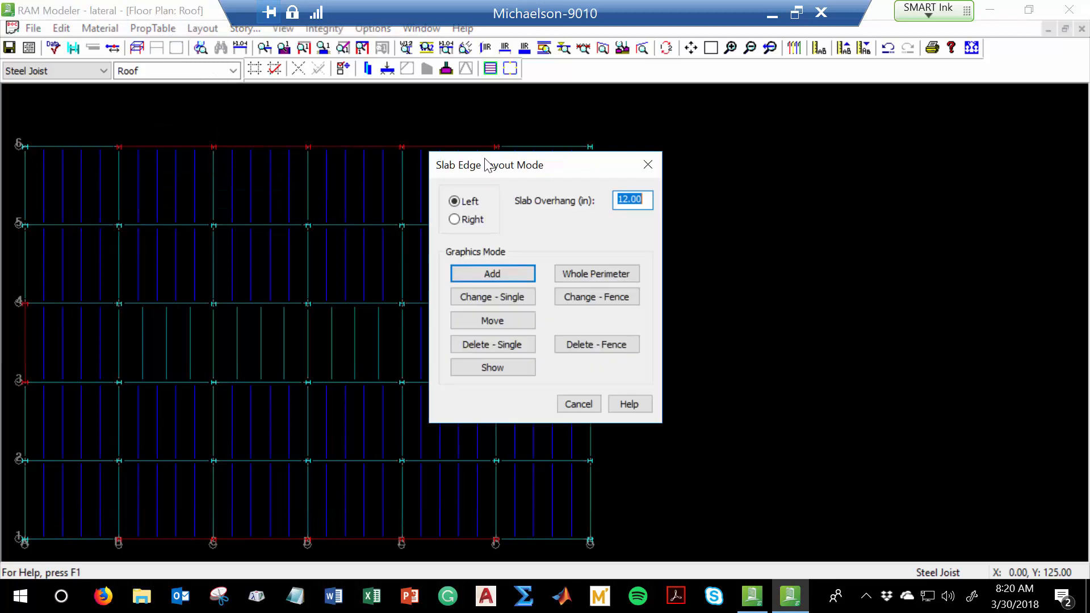
type("6")
left_click(593, 277)
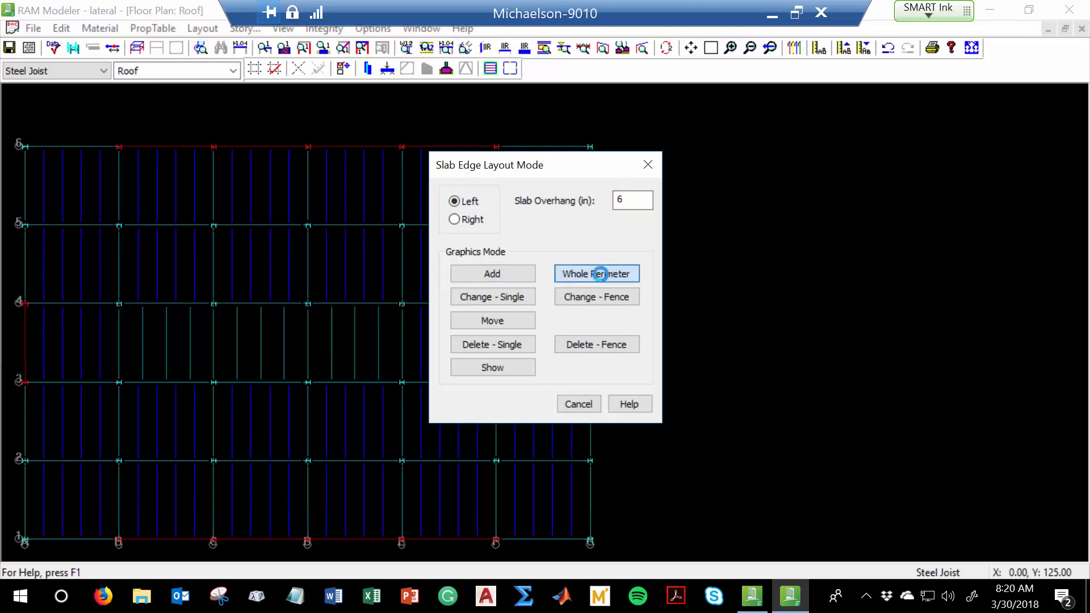
Step: Assign the noncomposite Roof Deck to the whole roof floor as a one-way slab with horizontal orientation
left_click(202, 28)
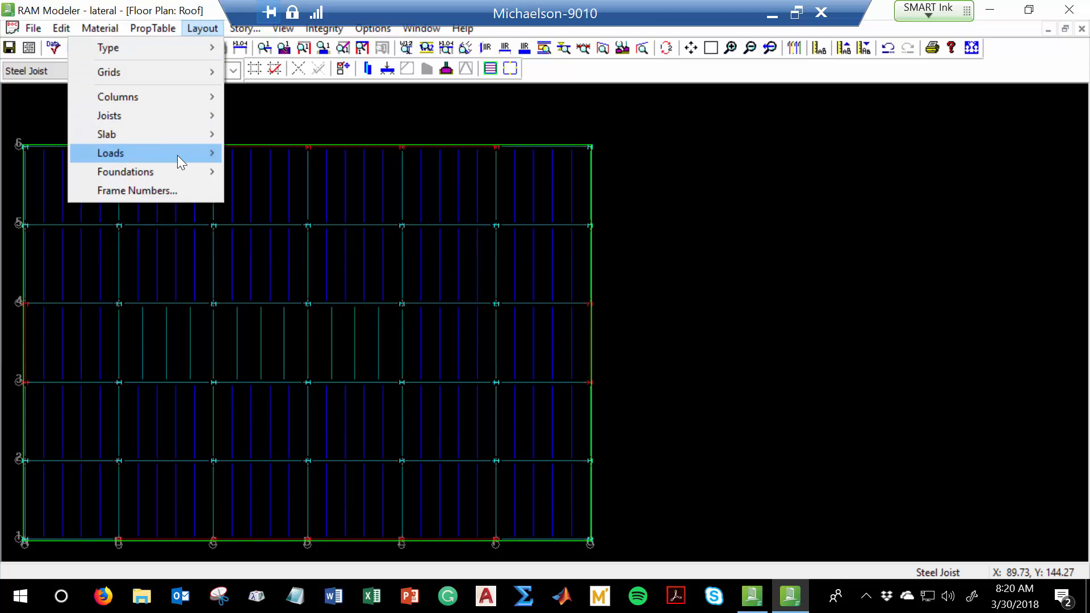
mouse_move(177, 155)
mouse_move(178, 134)
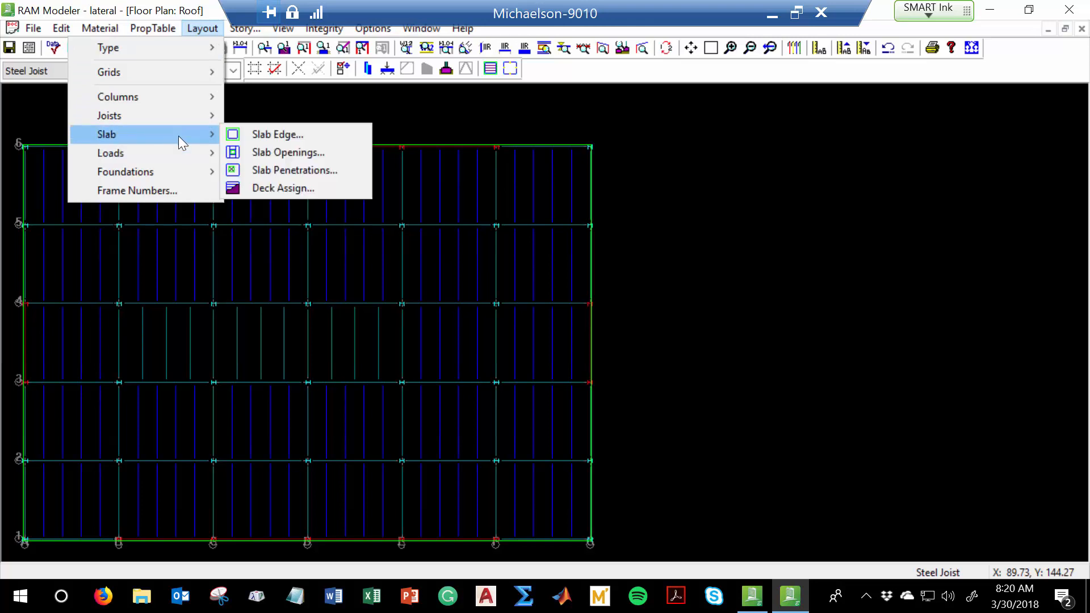
left_click(293, 187)
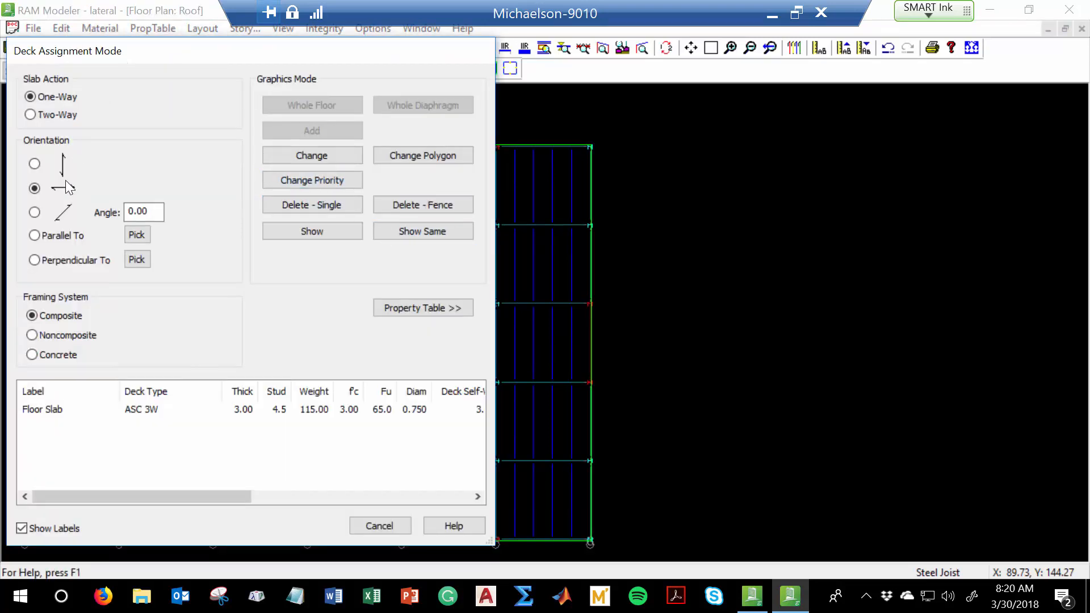
left_click(61, 335)
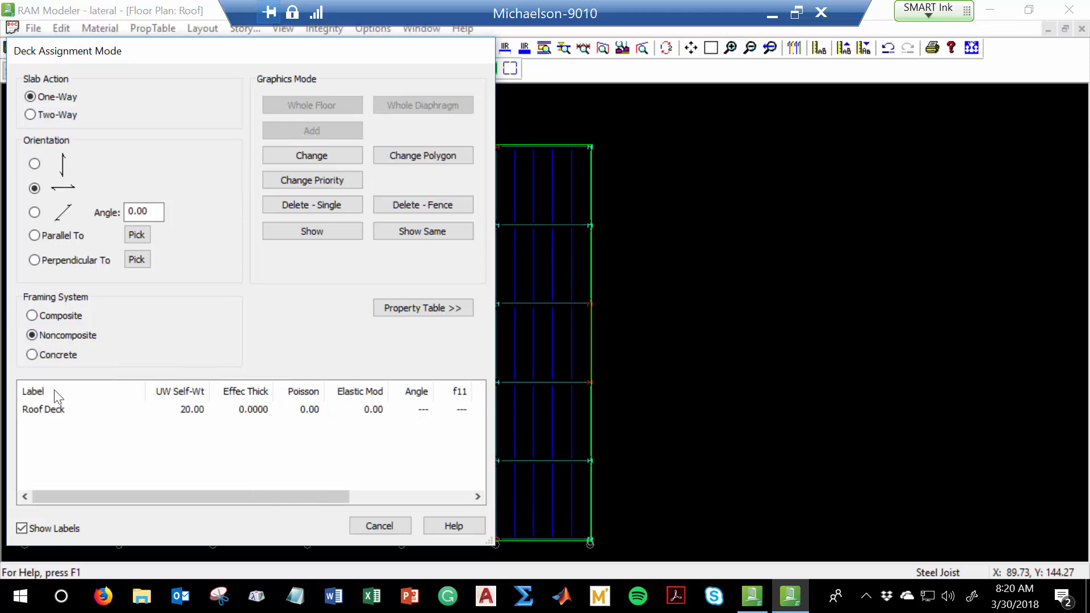
left_click(58, 315)
left_click(59, 335)
left_click(63, 410)
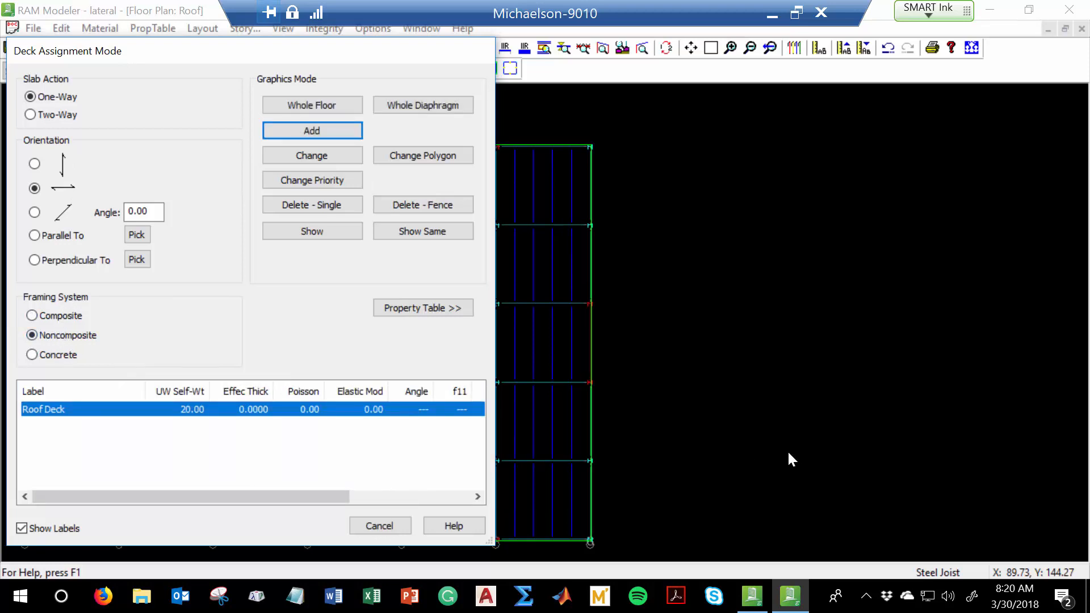
left_click(354, 104)
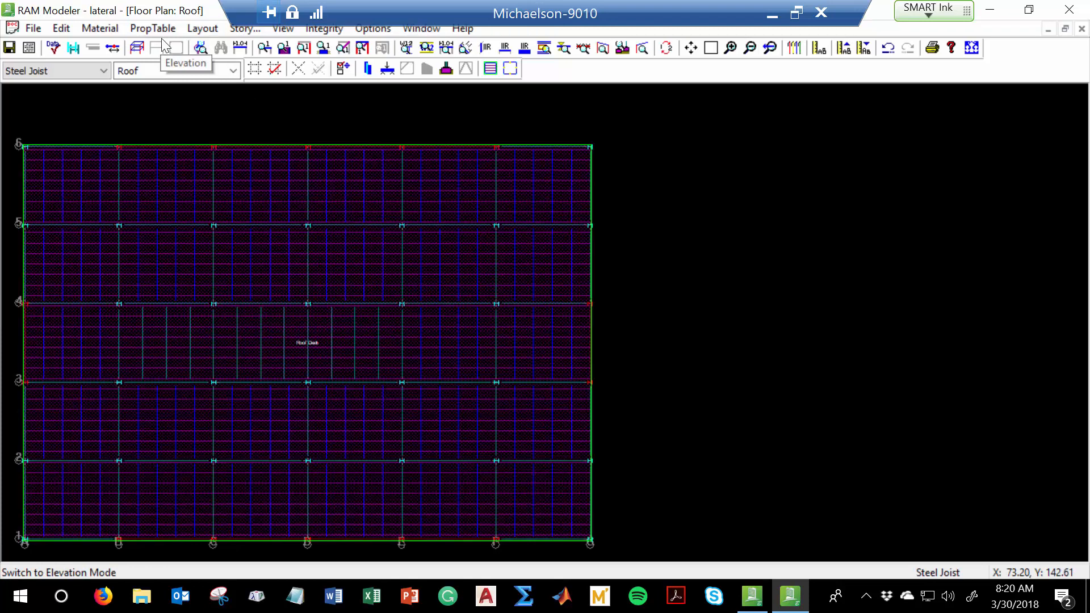
Step: Apply the Snow load to the whole roof floor and save the model
left_click(193, 25)
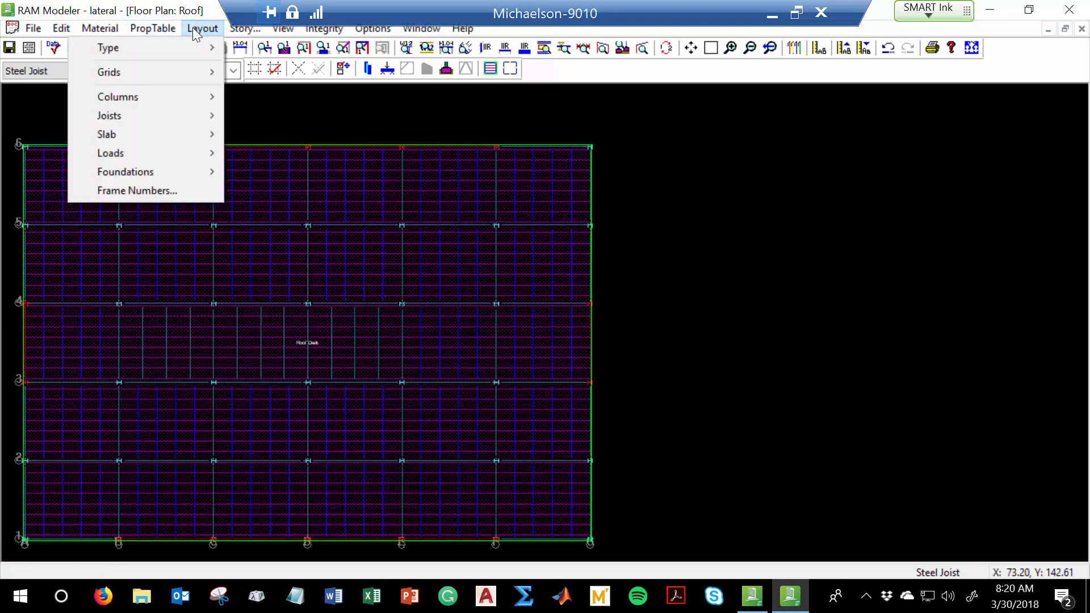
mouse_move(172, 154)
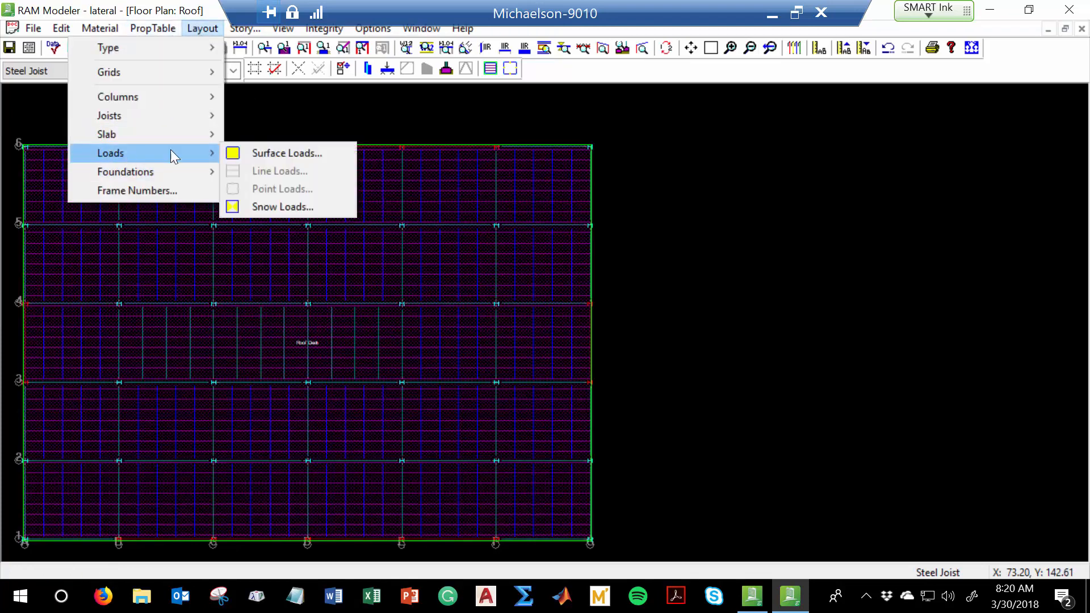
left_click(282, 205)
left_click(60, 101)
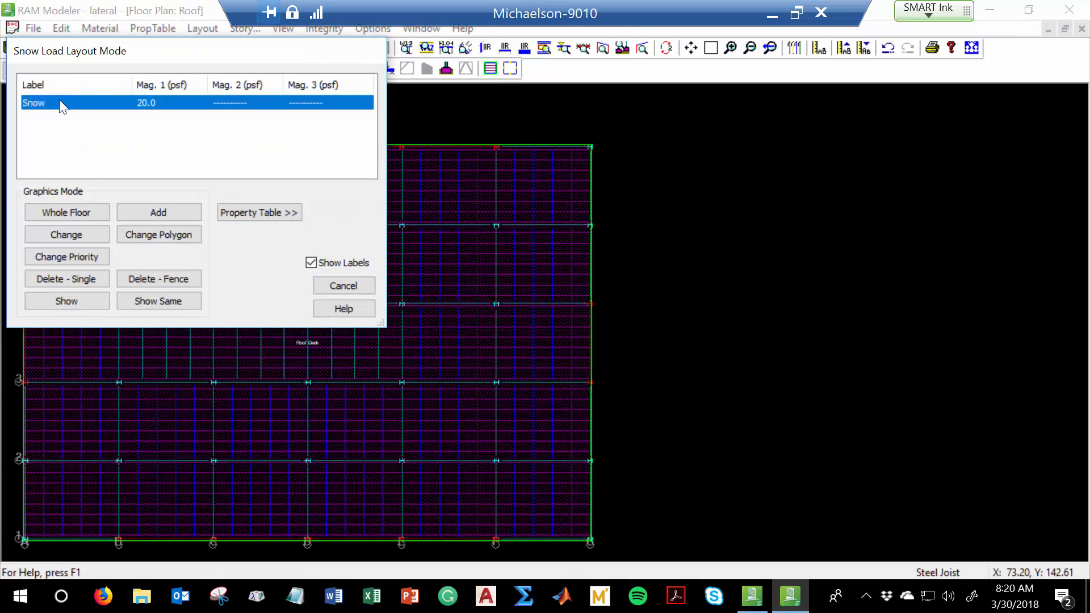
left_click(63, 210)
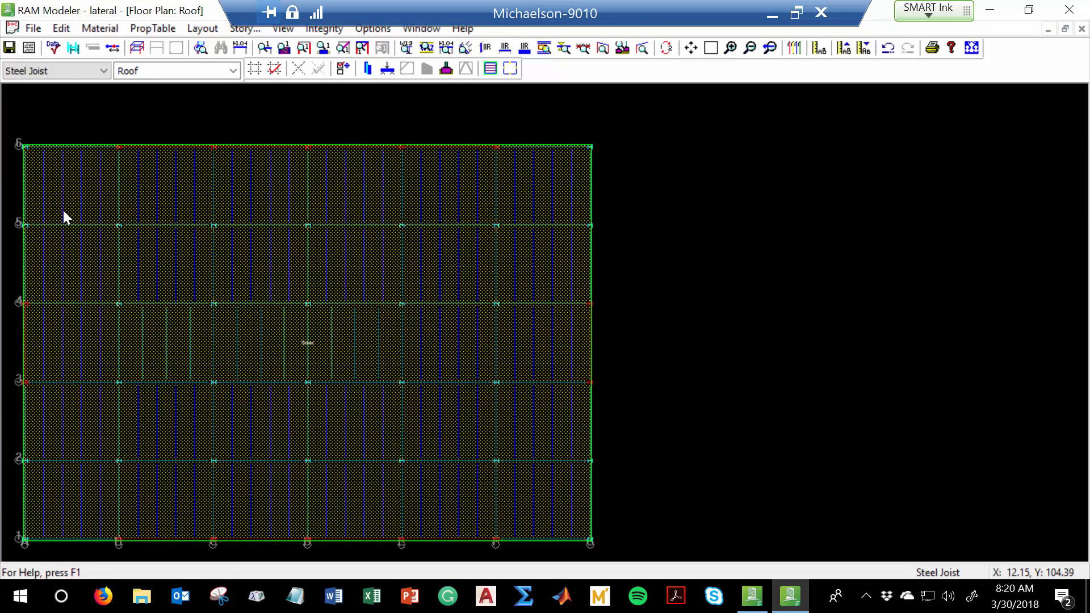
left_click(9, 48)
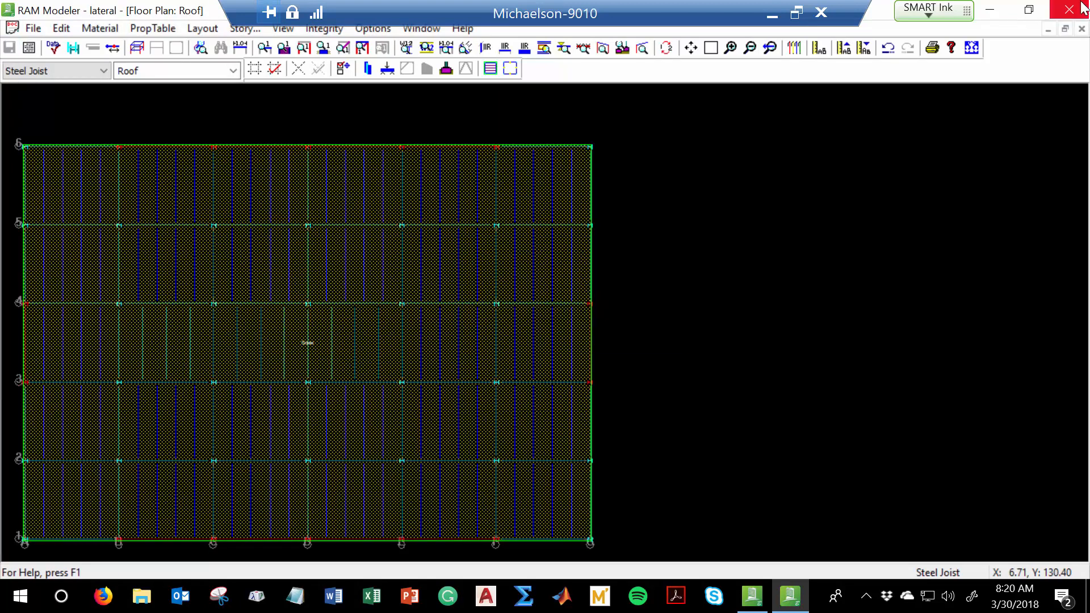
Step: Switch from RAM Modeler to the RAM Steel Beam module, generate the framing tables and run Design All
left_click(1069, 17)
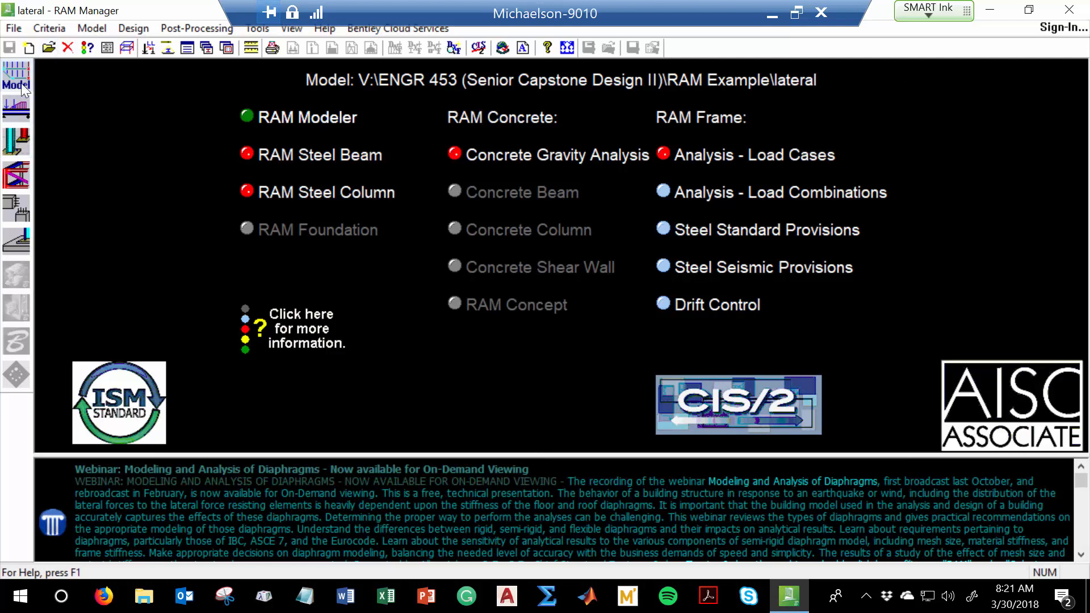
left_click(4, 118)
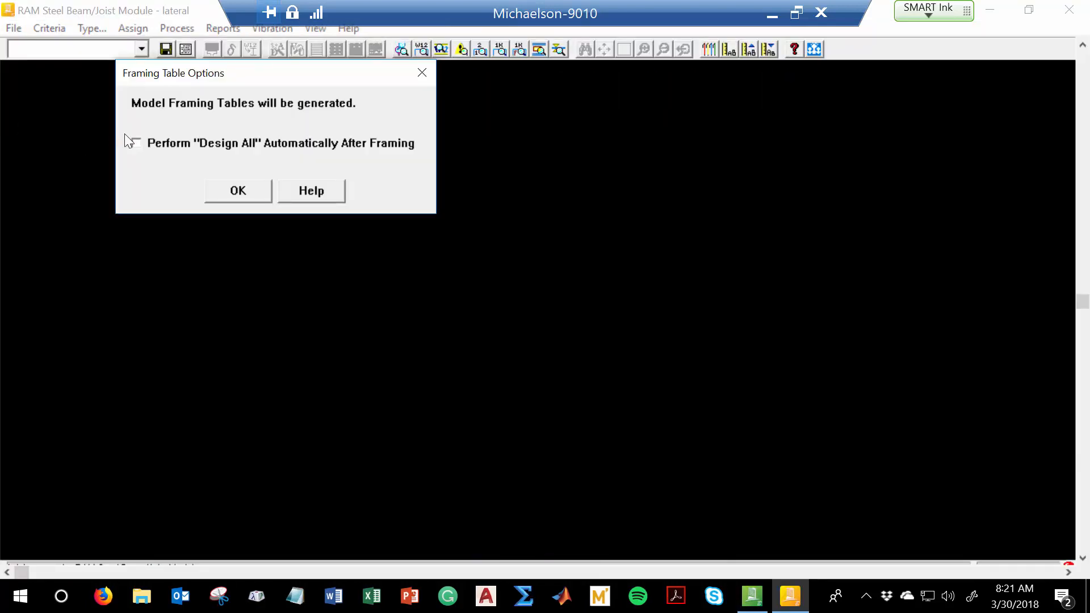
left_click(235, 191)
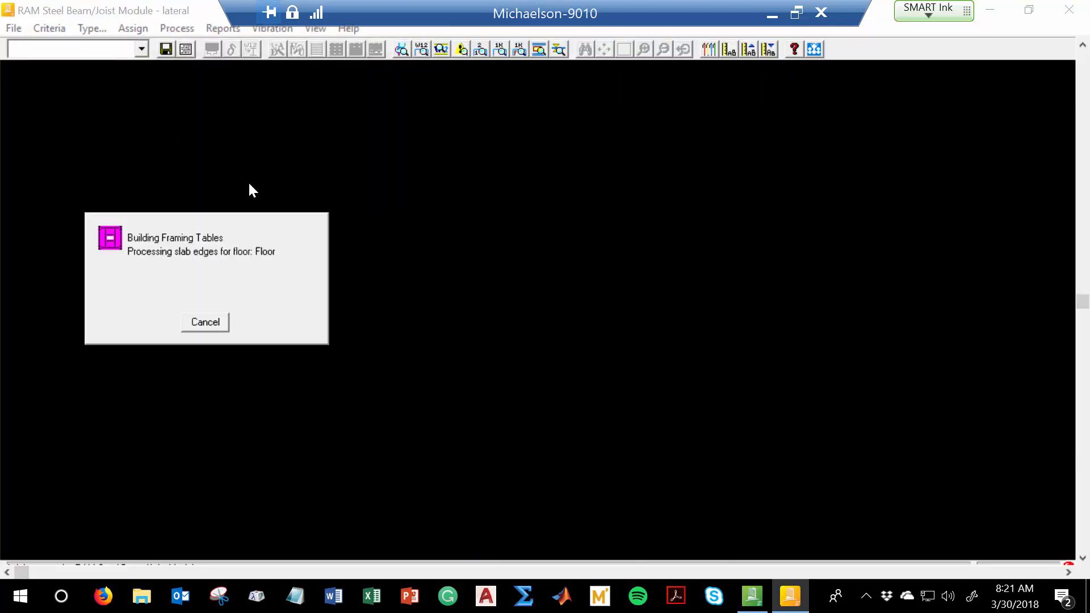
left_click(282, 55)
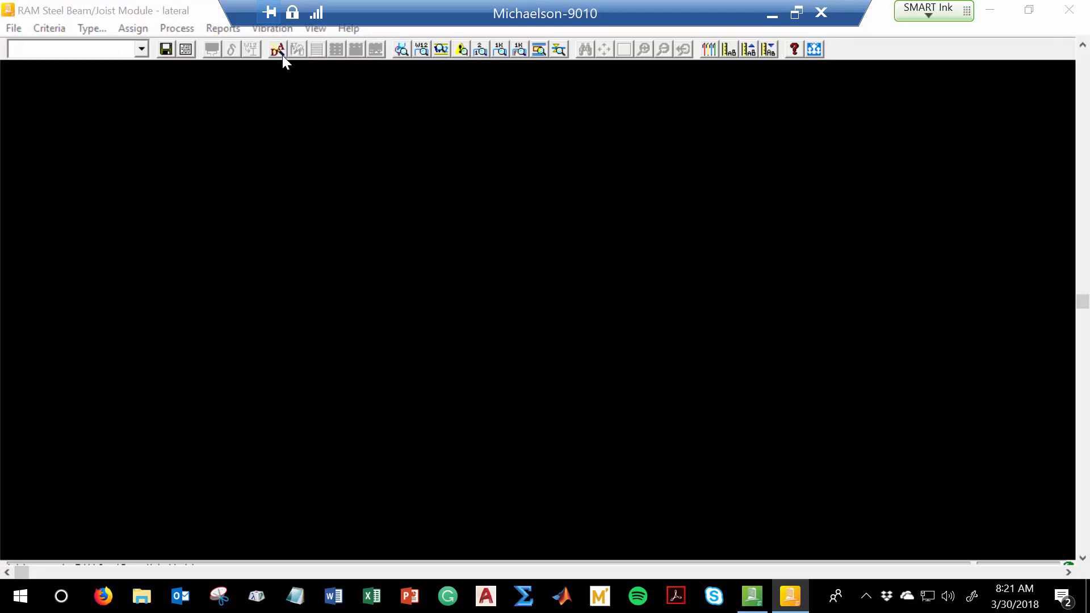
Step: Show the designed beam sizes on the Floor story and examine them up close
left_click(141, 49)
left_click(67, 139)
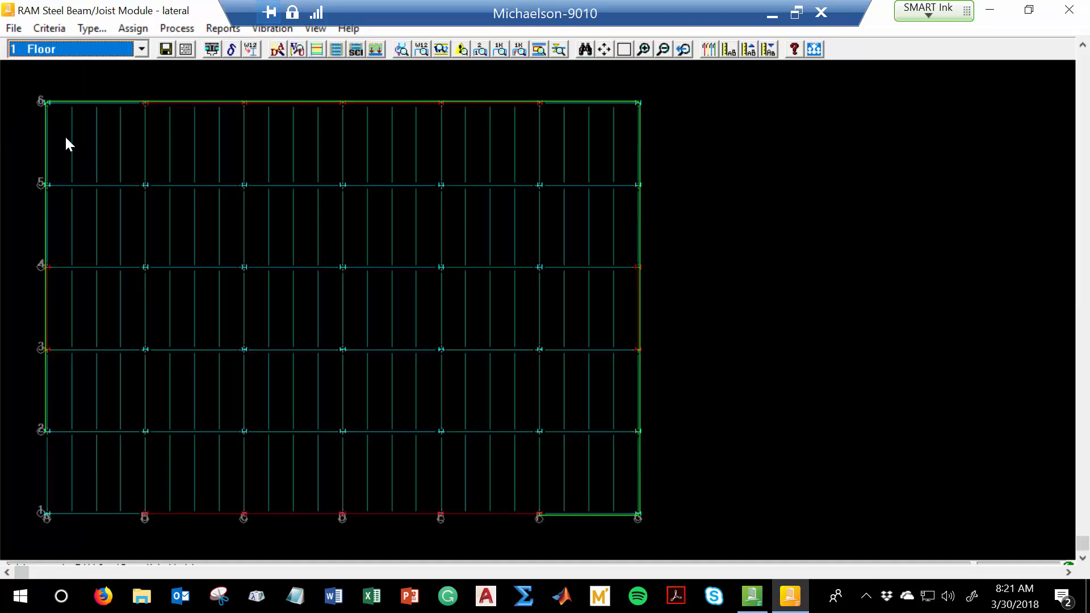
left_click(252, 51)
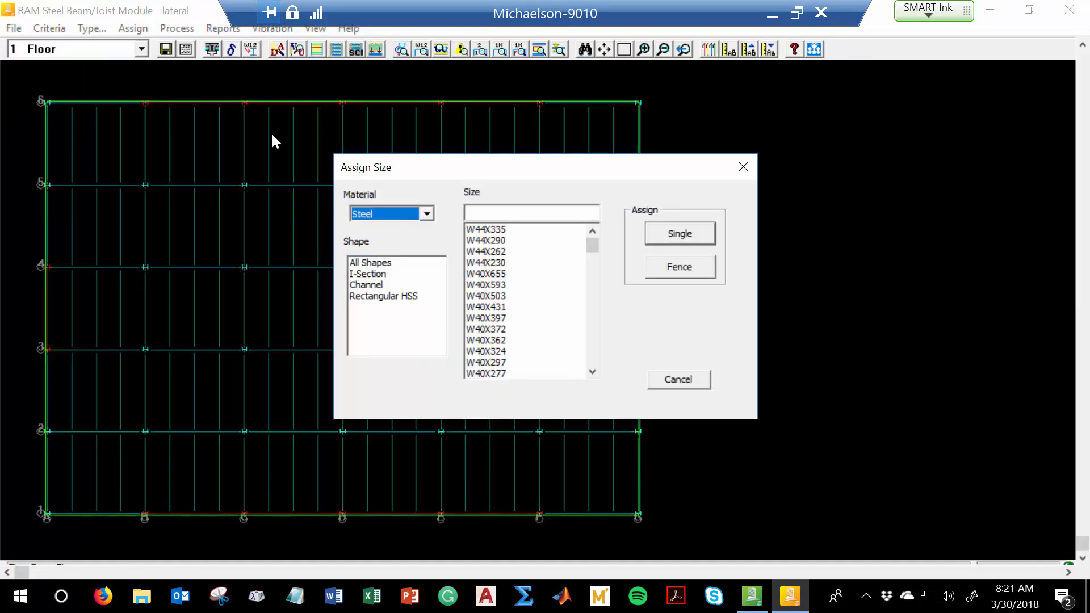
left_click(744, 167)
left_click(425, 53)
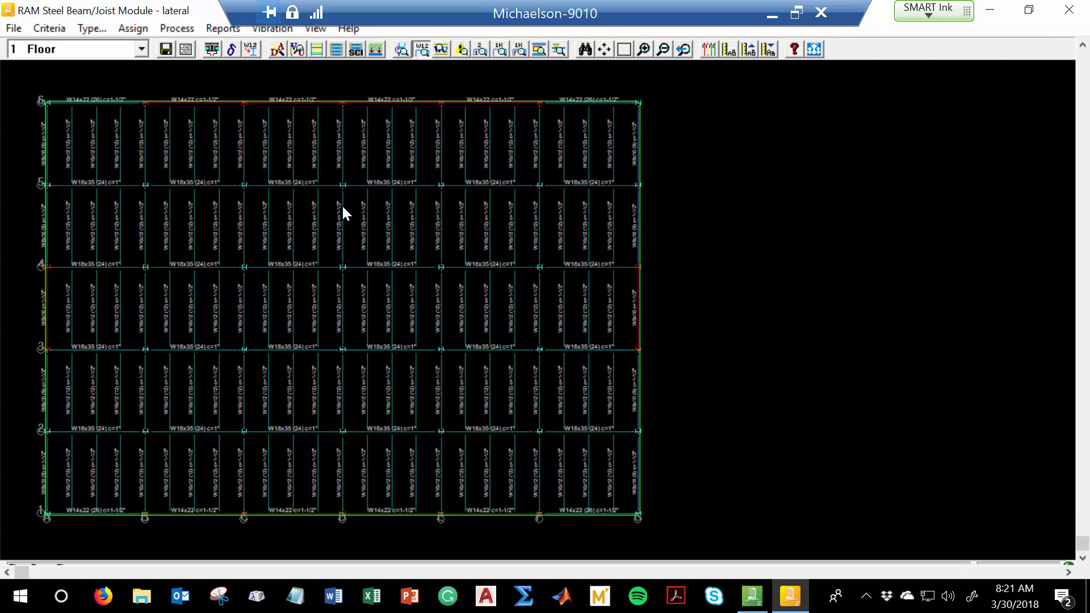
left_click(647, 49)
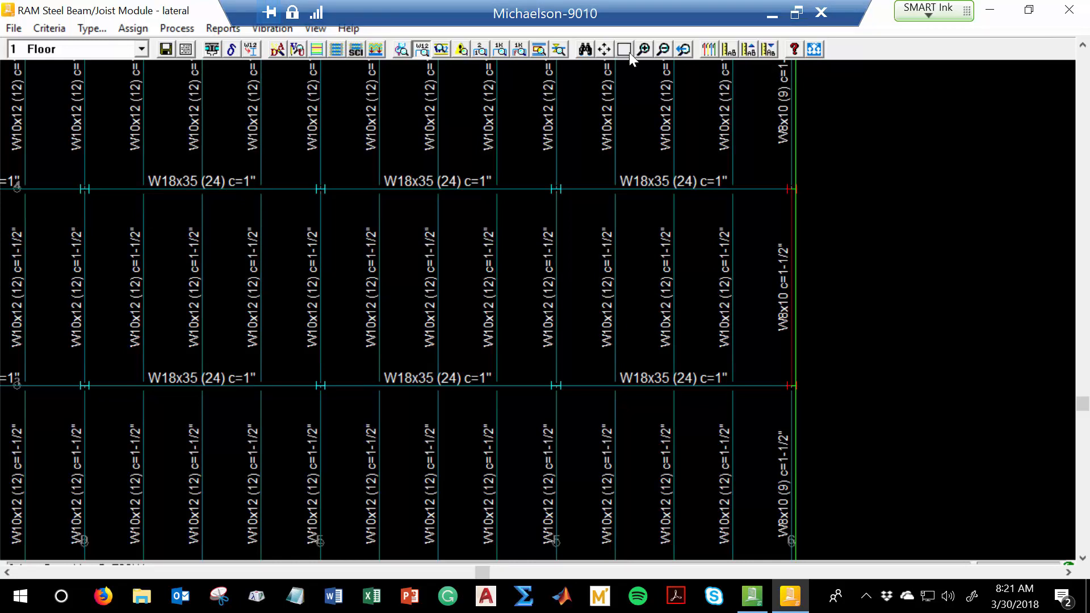
Step: Show the whole Floor plan and review the beam steel design codes and the deflection criteria
left_click(604, 48)
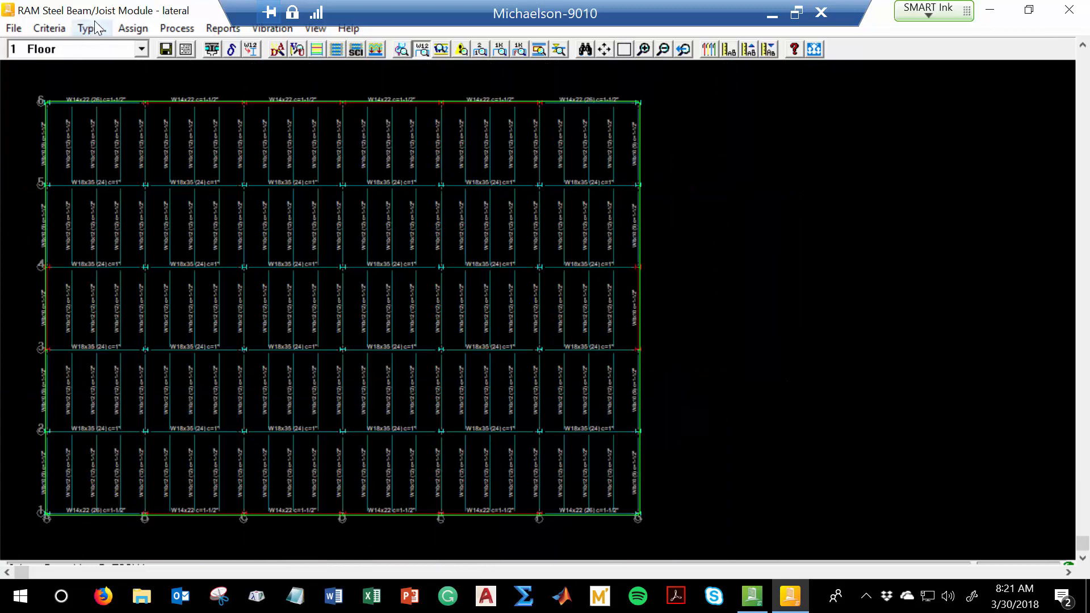
left_click(40, 29)
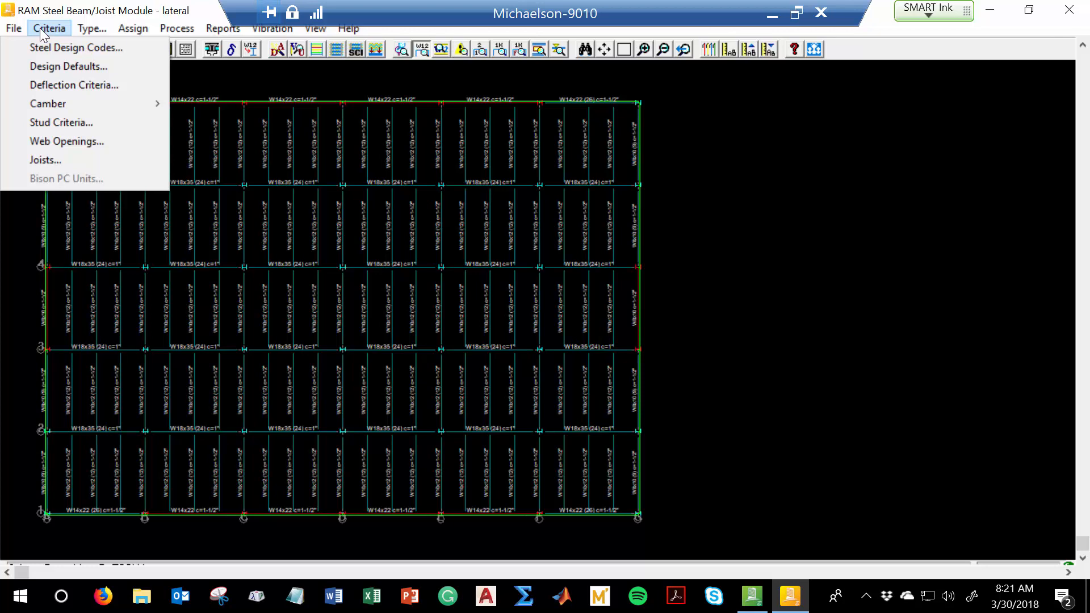
left_click(57, 42)
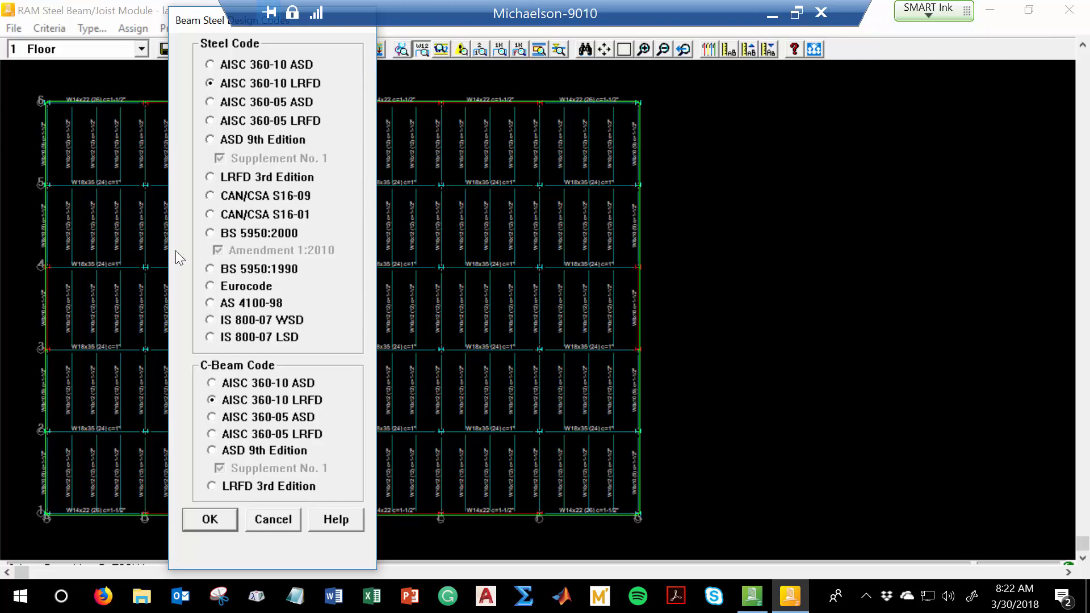
left_click(213, 527)
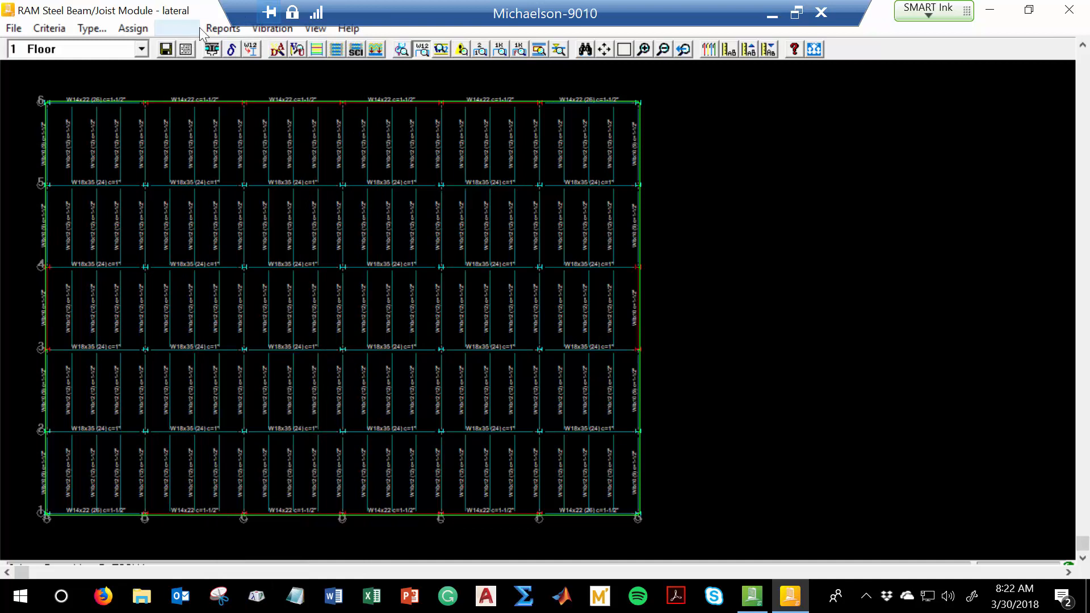
left_click(50, 28)
left_click(60, 80)
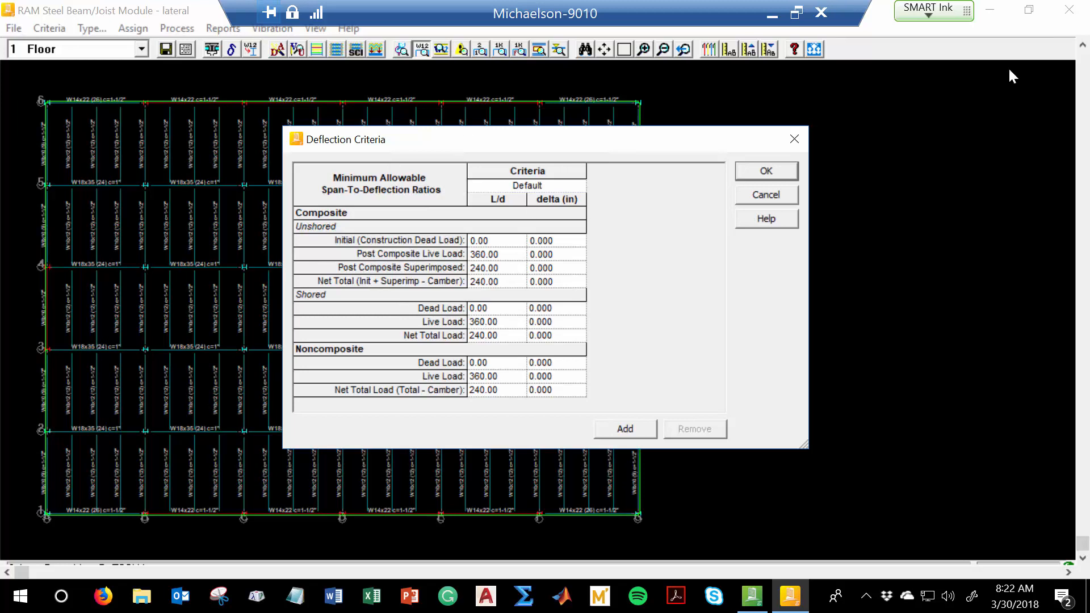
left_click(794, 139)
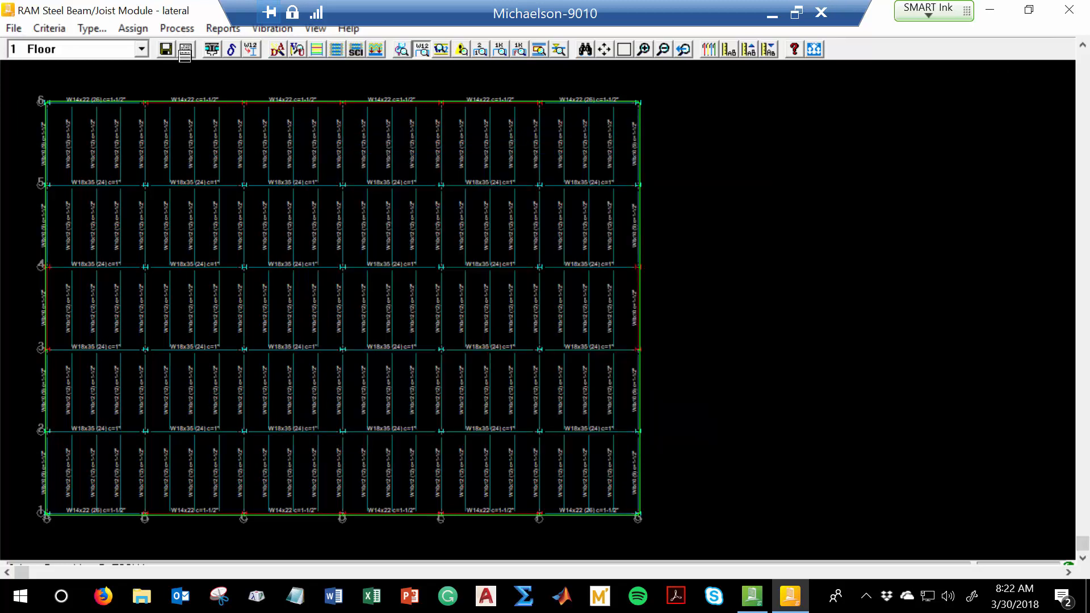
Step: Review the camber criteria for composite beams, including the minimum camber, without changing them
left_click(61, 26)
mouse_move(50, 107)
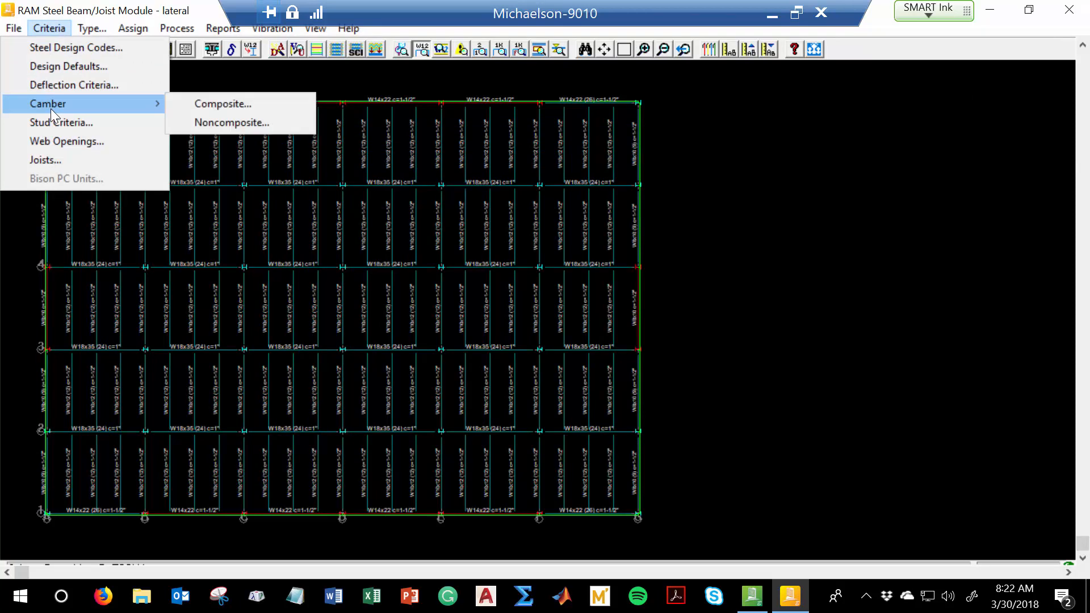
left_click(191, 100)
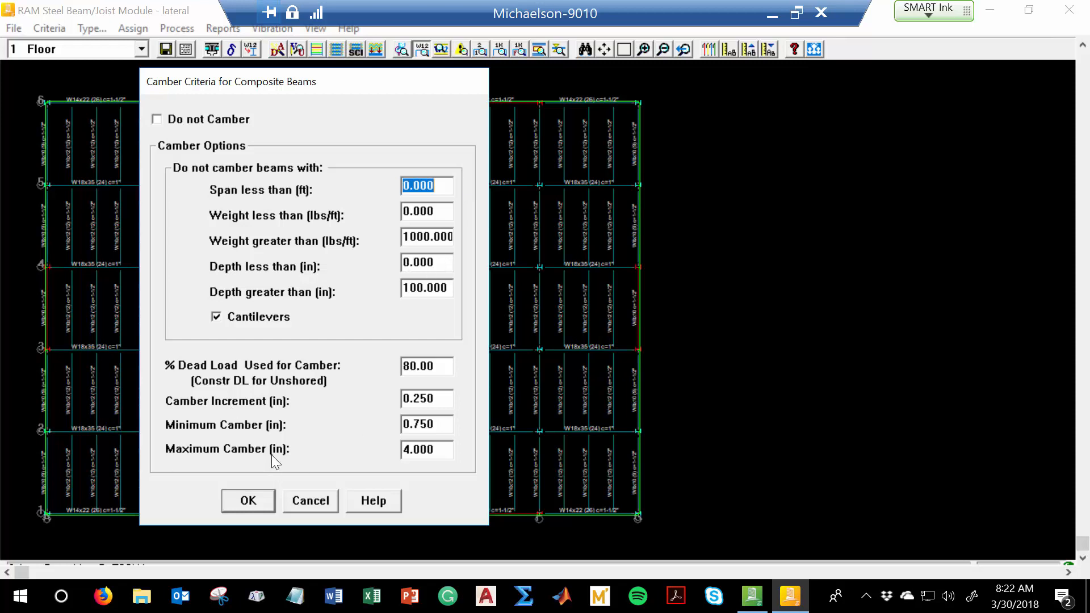
left_click_drag(436, 418, 392, 420)
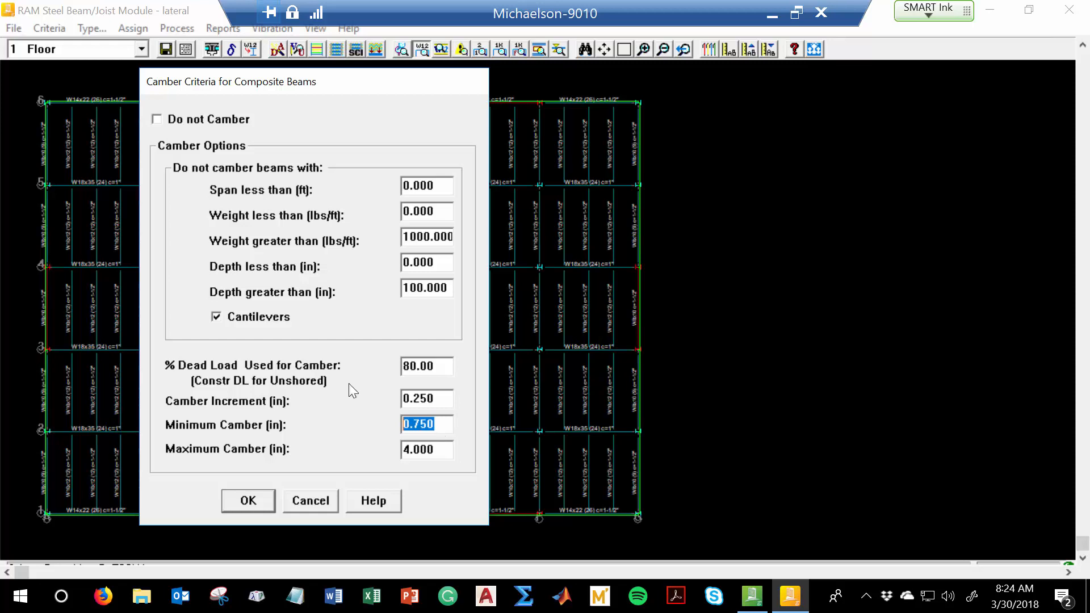
left_click(321, 510)
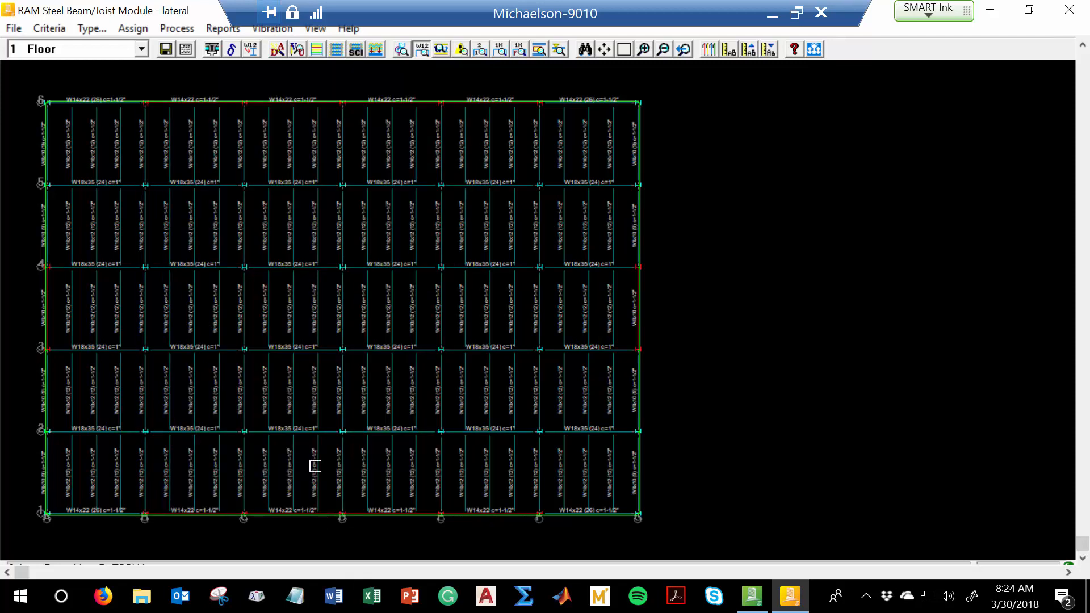
Step: Review the default joist criteria for uniform and nonuniform loads and for joist girders
left_click(46, 28)
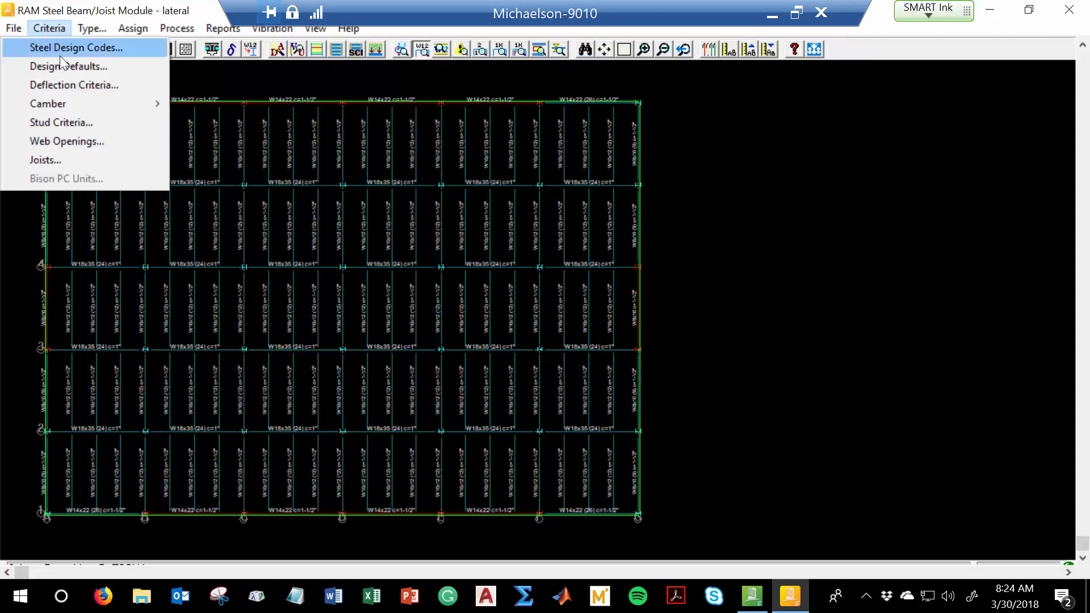
left_click(53, 160)
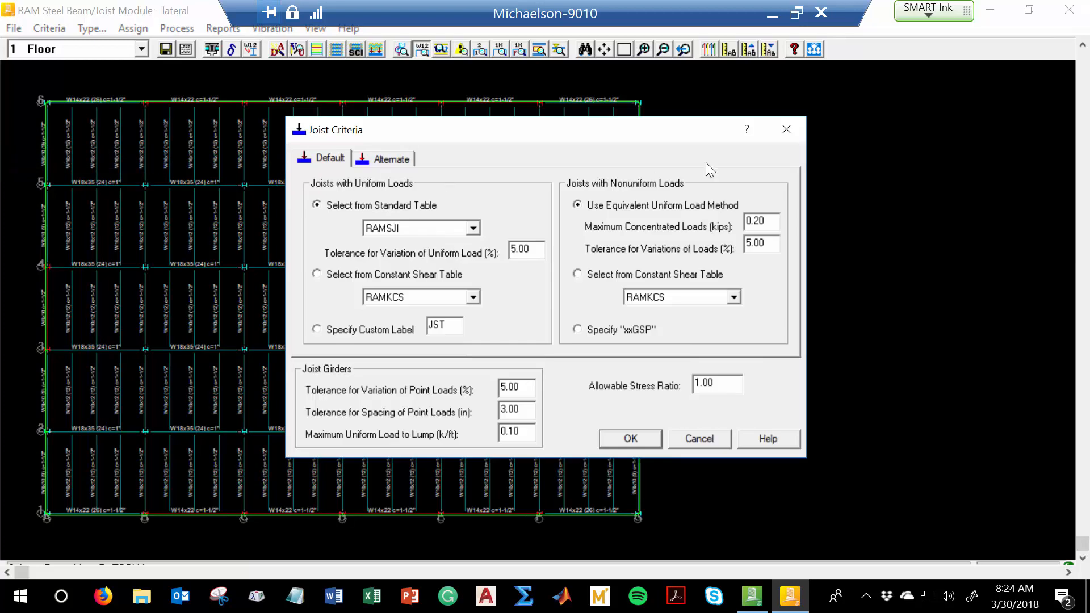
left_click(786, 130)
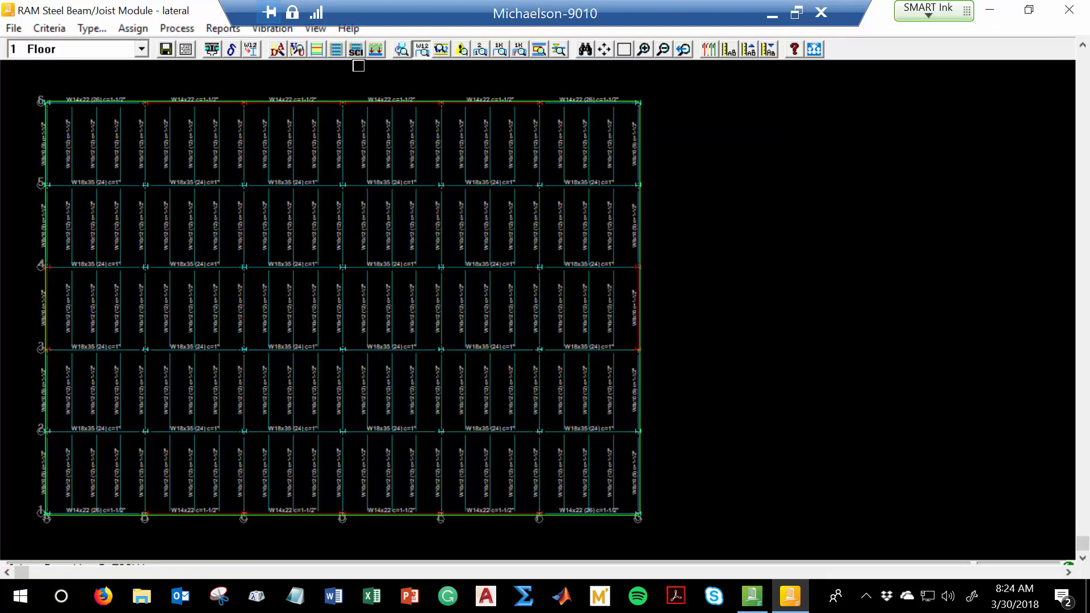
Step: Check the list of designed stories, then switch from RAM Steel Beam back to RAM Modeler
left_click(125, 48)
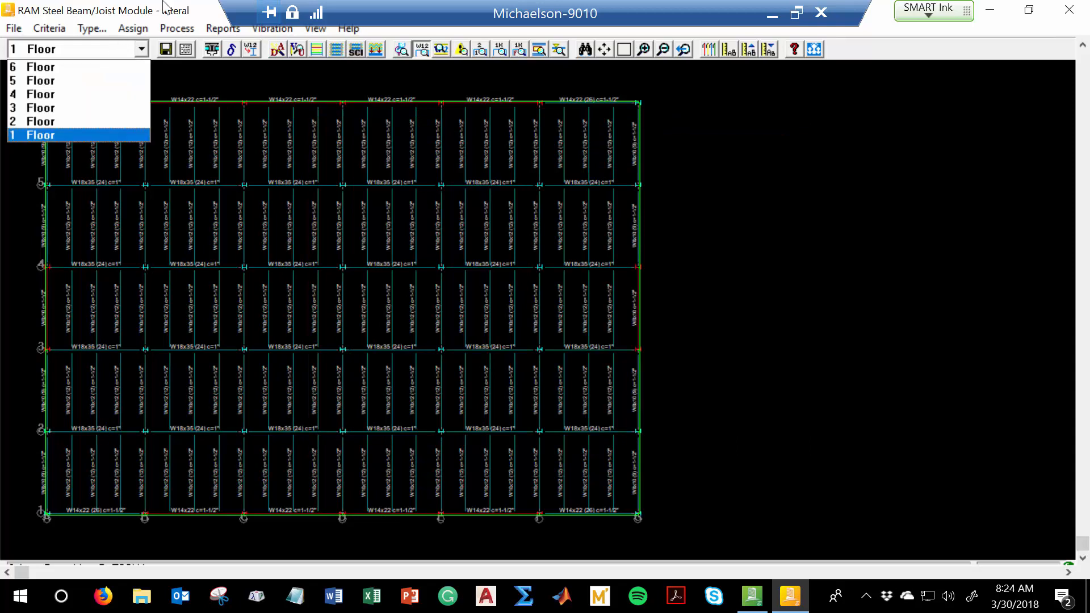
left_click(126, 48)
left_click(1086, 12)
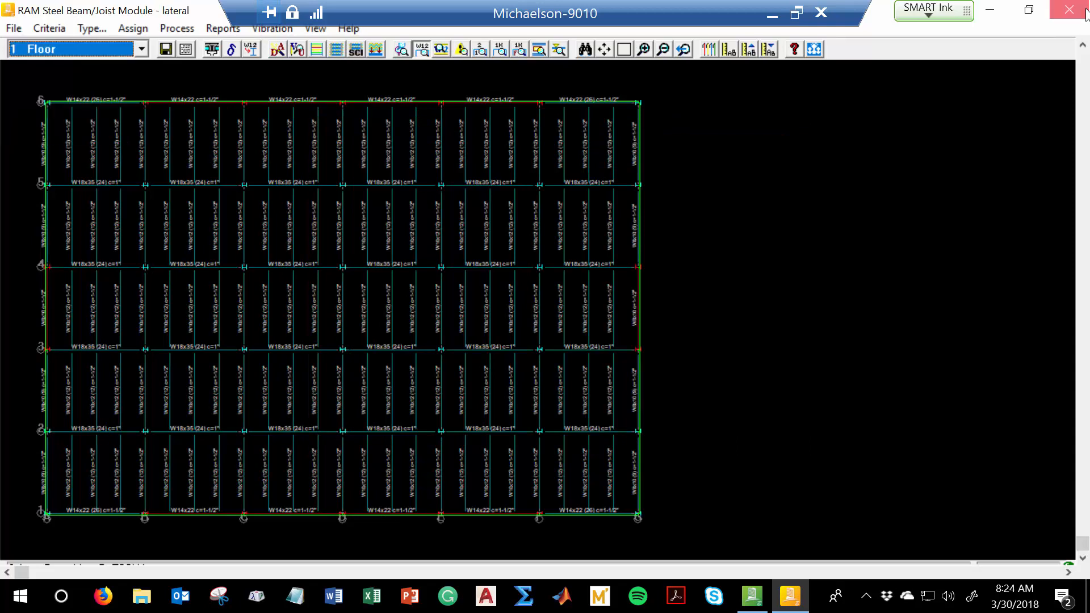
left_click(16, 89)
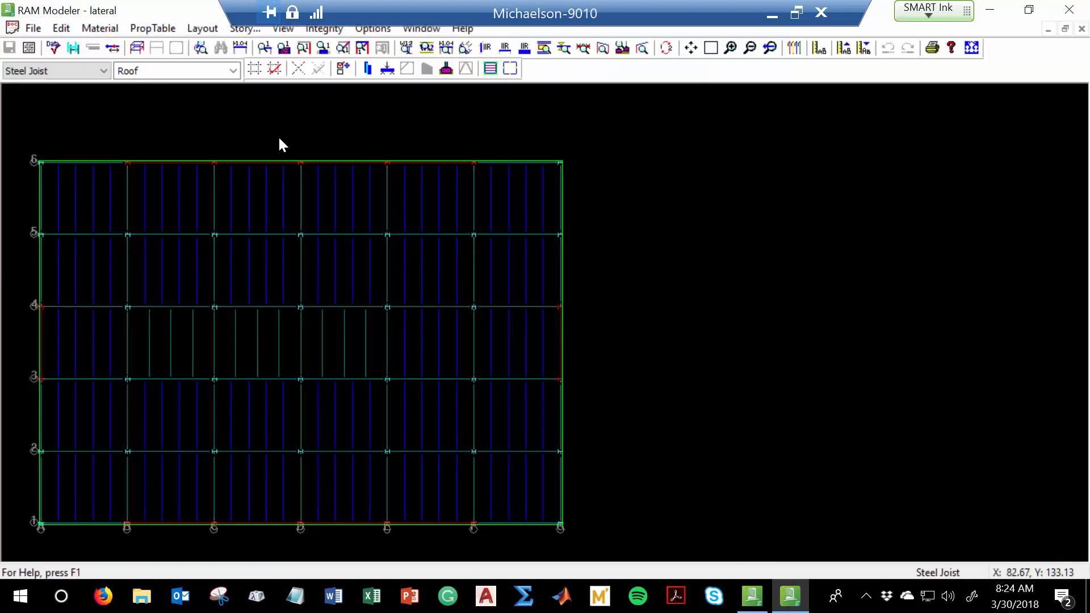
Step: Add a level 7 story labelled R with the Roof floor type, a 12 ft height and a splice level
left_click(245, 29)
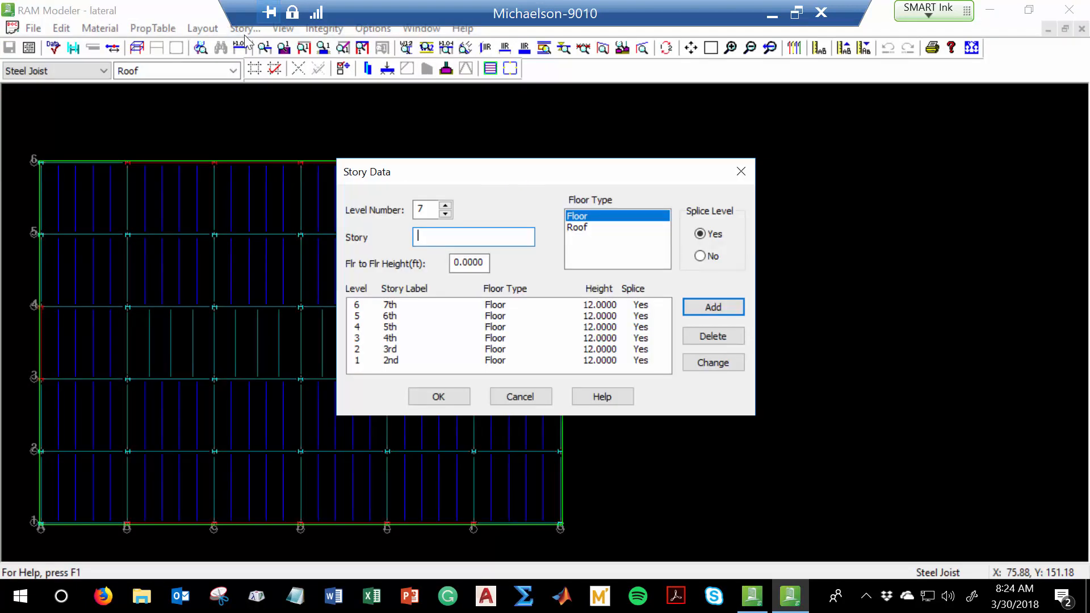
left_click(412, 305)
left_click_drag(418, 242, 399, 205)
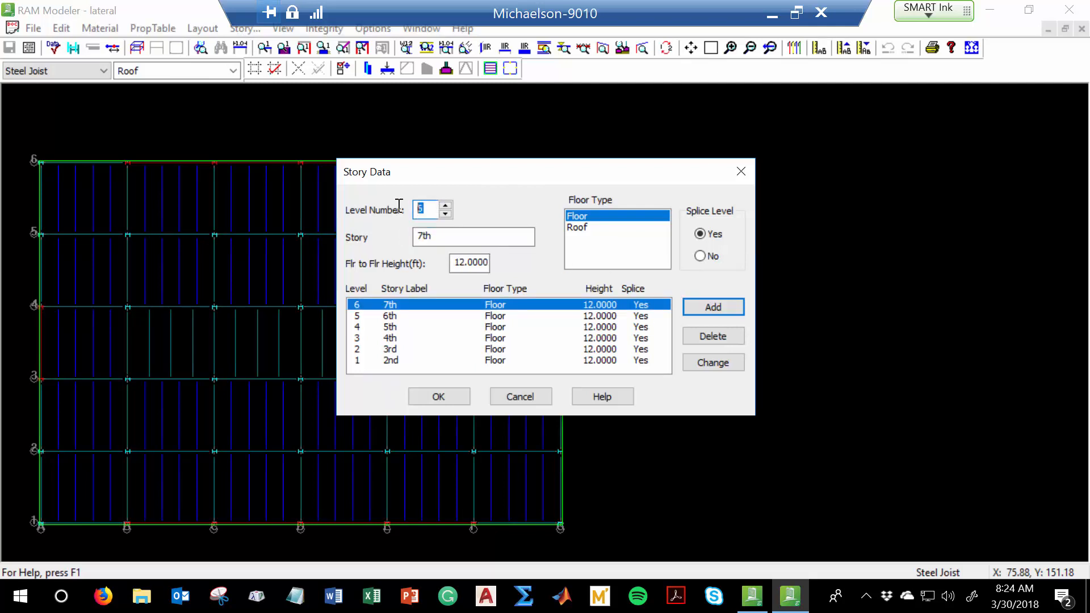
type("7")
left_click(417, 235)
double_click(417, 235)
type("R")
left_click(575, 230)
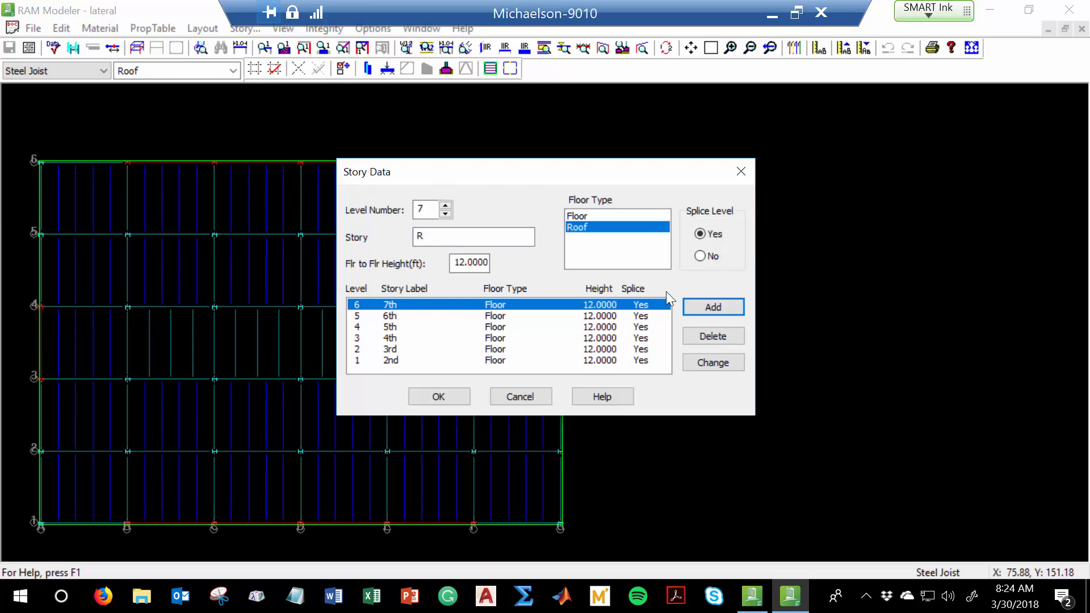
left_click(690, 310)
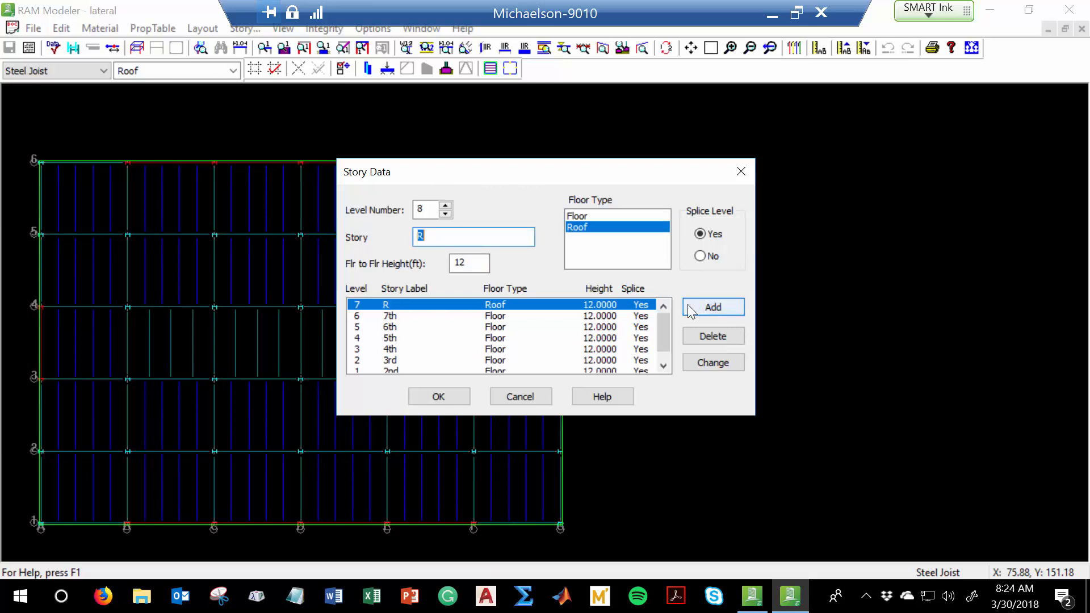
left_click(450, 395)
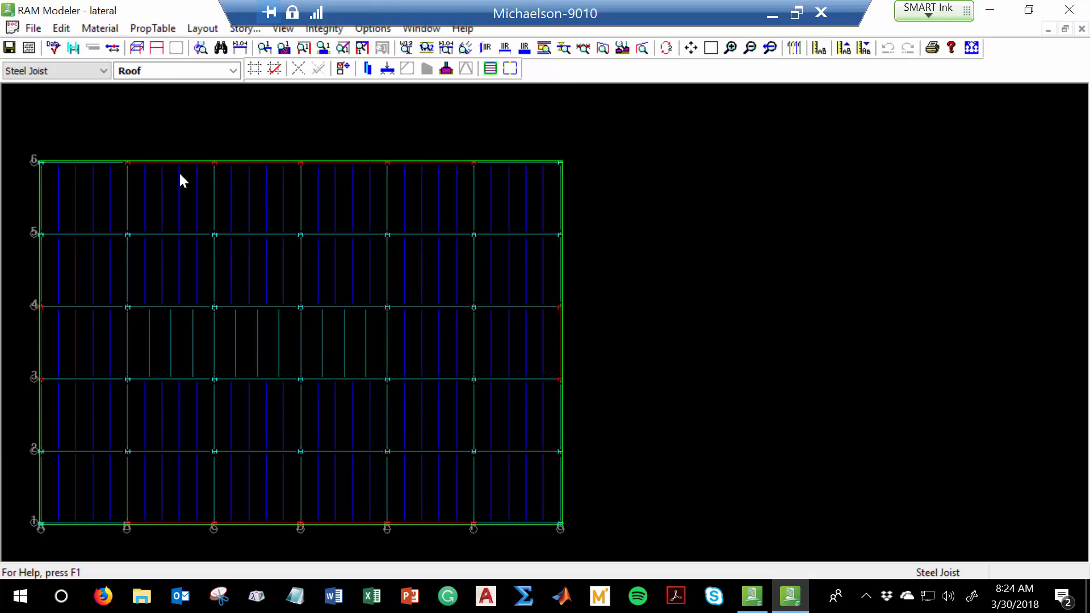
Step: Display the building in 3D and examine the floor framing and the roof joists up close, then return to the floor plan
left_click(138, 48)
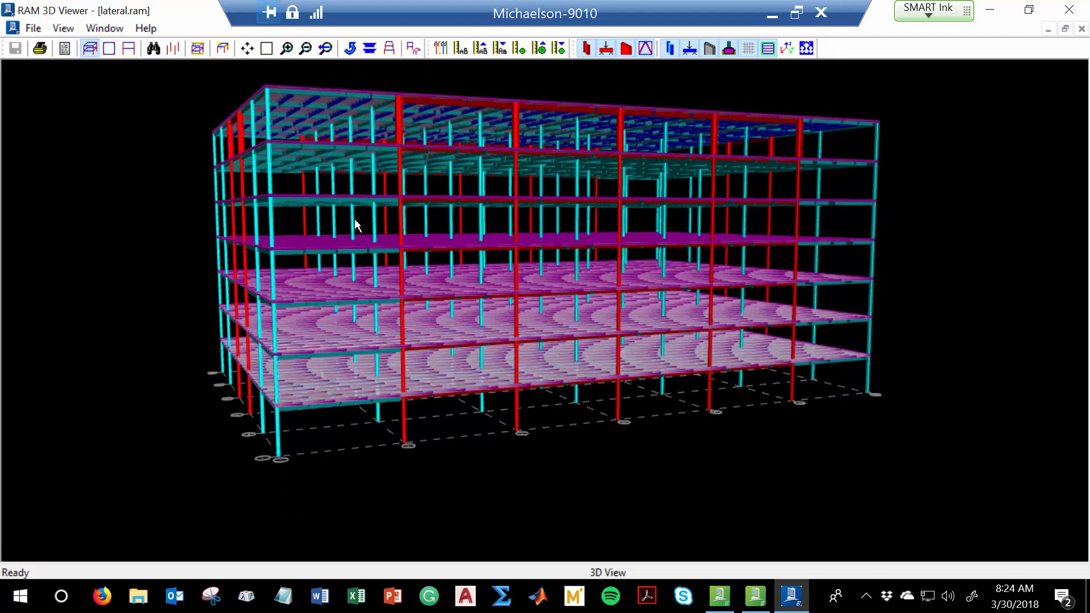
scroll(375, 193, "up", 3)
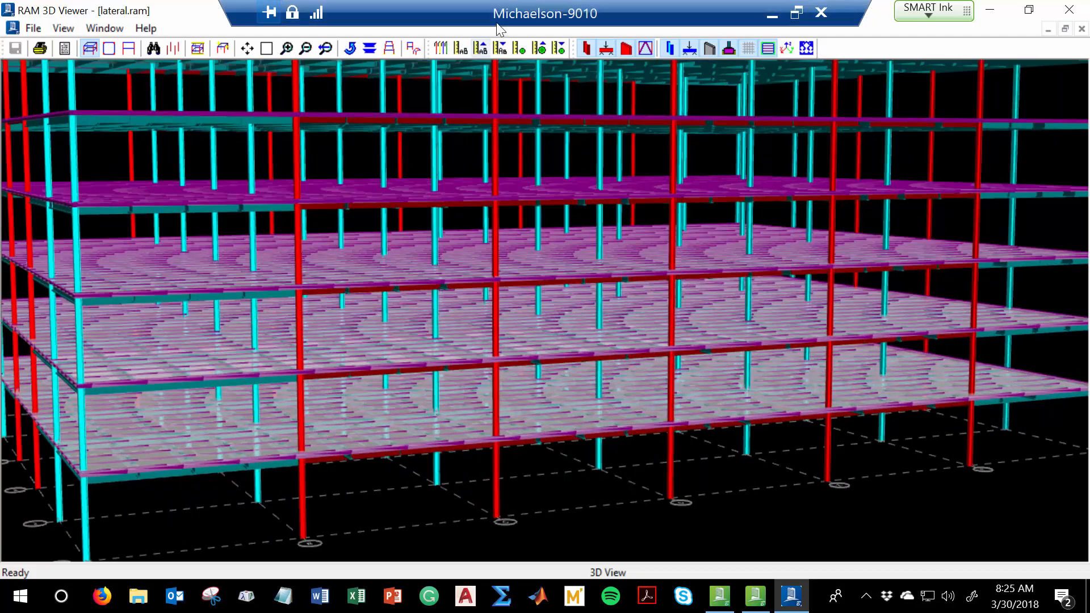
scroll(386, 198, "up", 2)
scroll(402, 224, "up", 5)
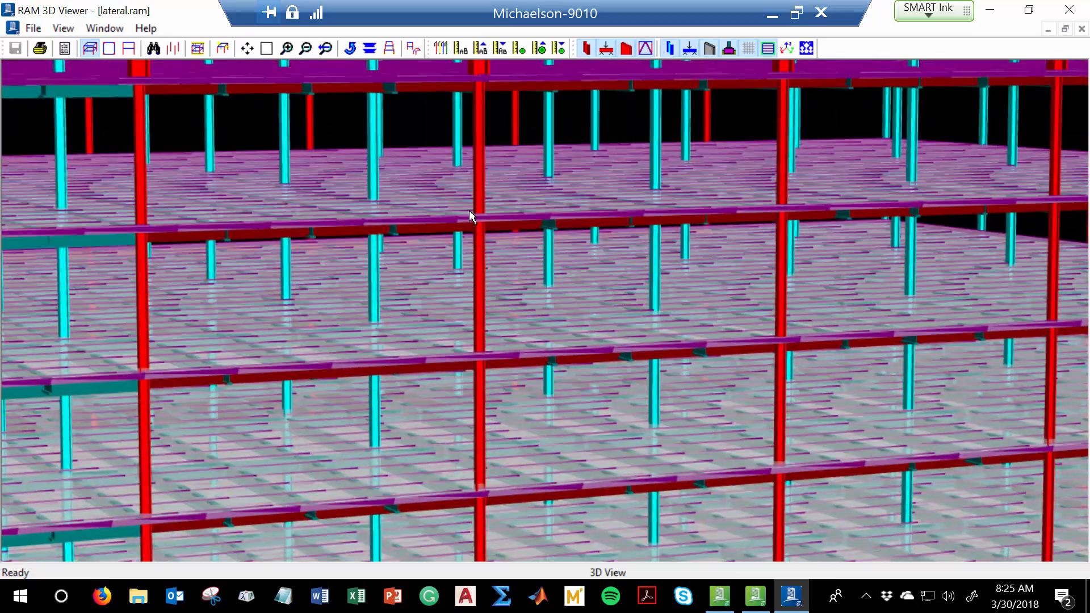
left_click_drag(470, 212, 503, 142)
middle_click_drag(502, 142, 533, 560)
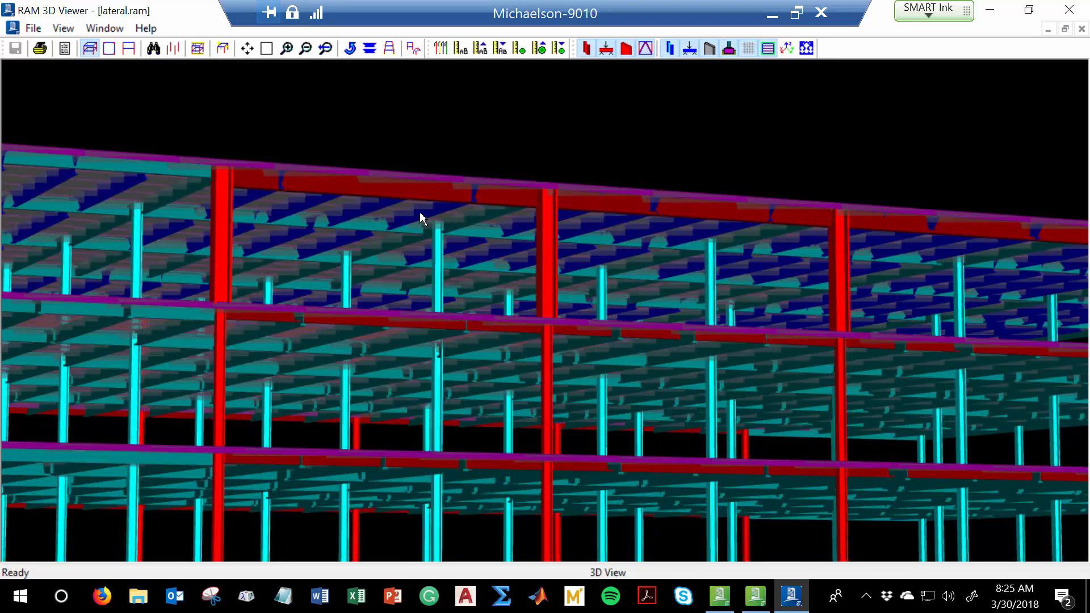
left_click(1079, 31)
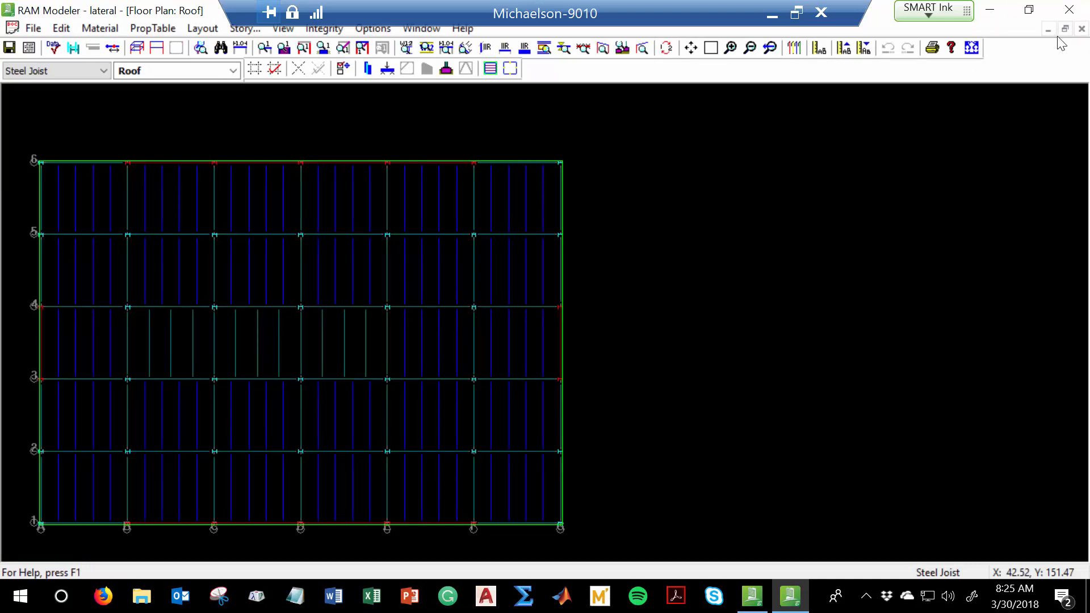
Step: Switch from RAM Modeler to RAM Steel Beam, generate the framing tables and run Design All for the updated model
left_click(1082, 29)
left_click(20, 111)
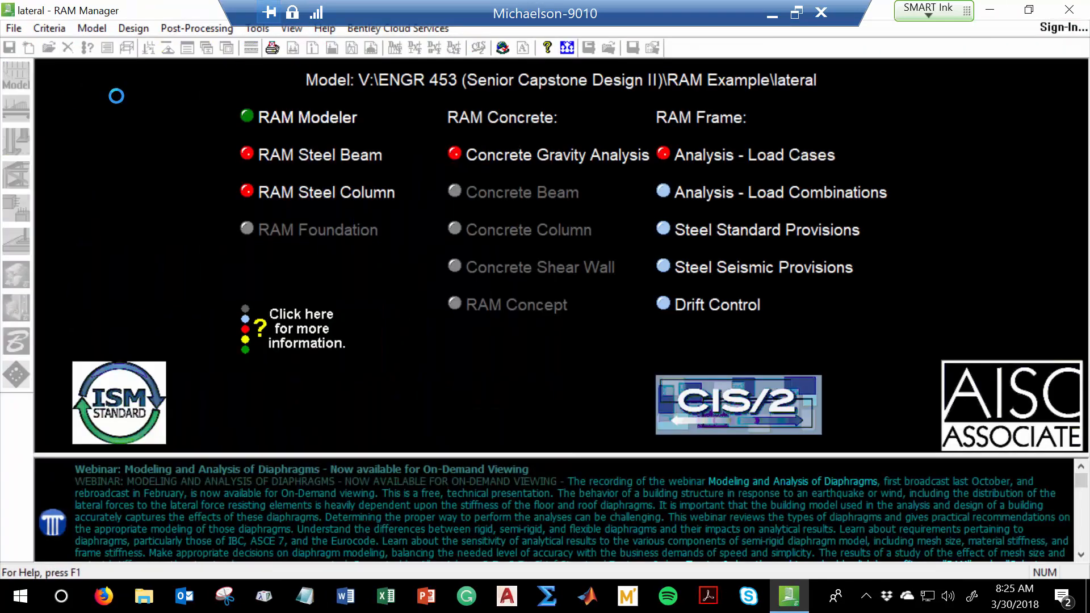
left_click(238, 191)
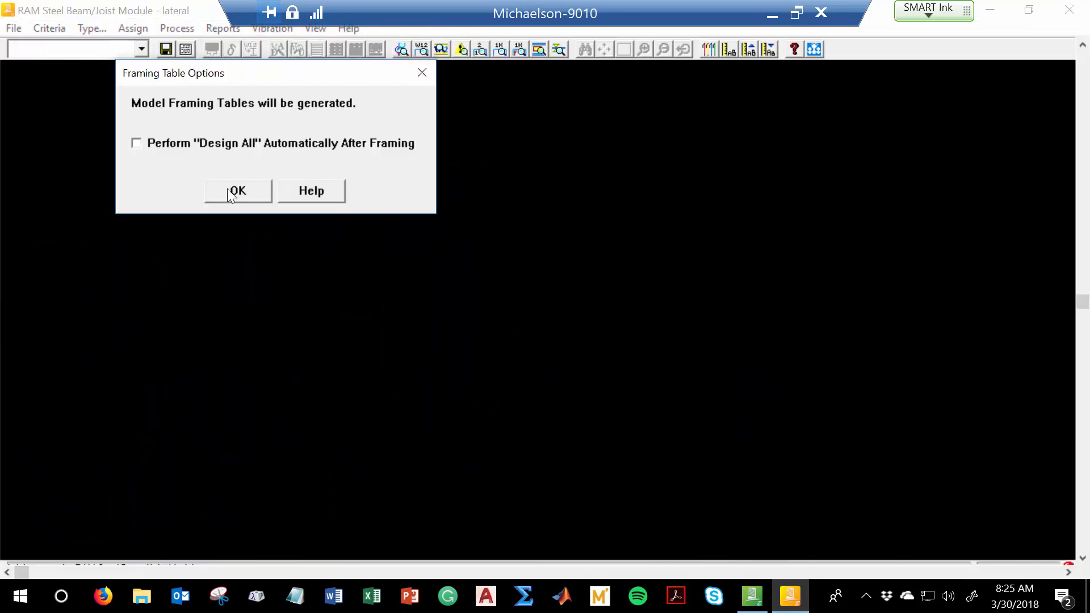
left_click(275, 52)
Step: Show the designed beam and joist sizes on the level 7 Roof story and examine them up close
left_click(141, 49)
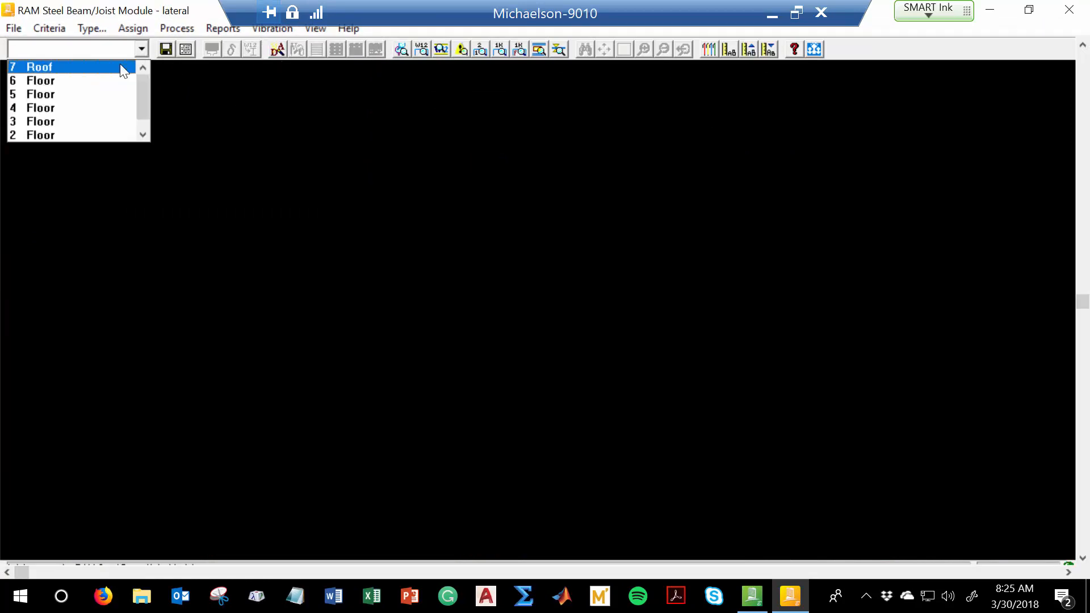
left_click(117, 63)
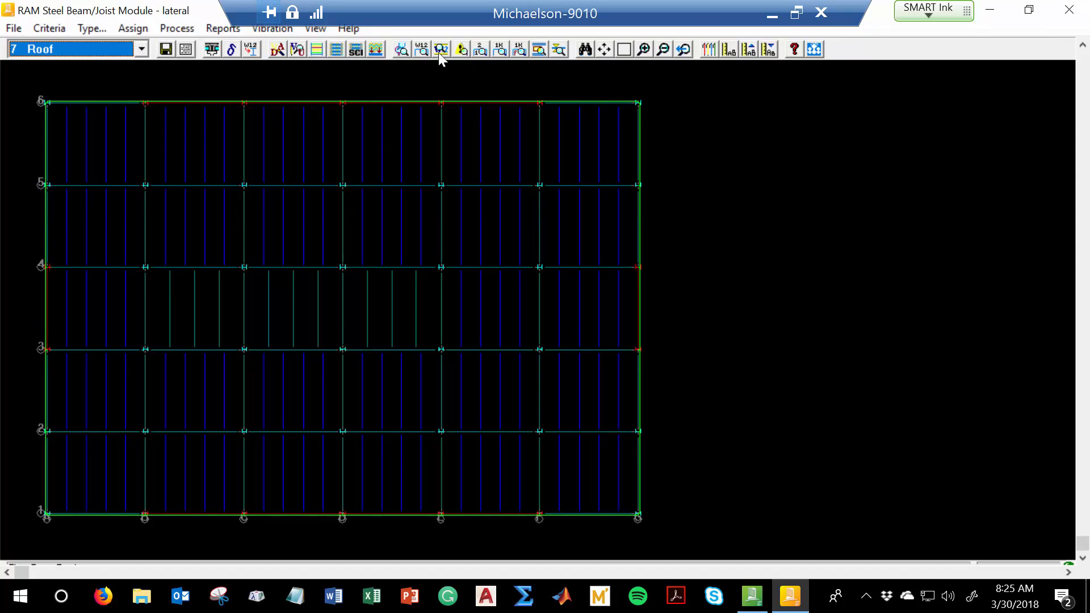
left_click(422, 50)
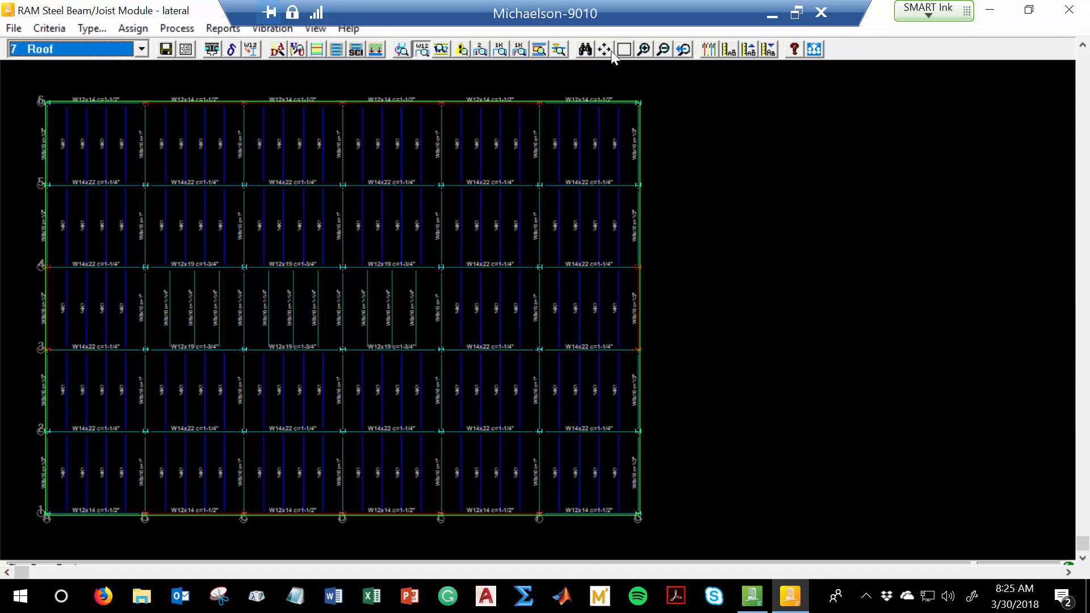
left_click(642, 49)
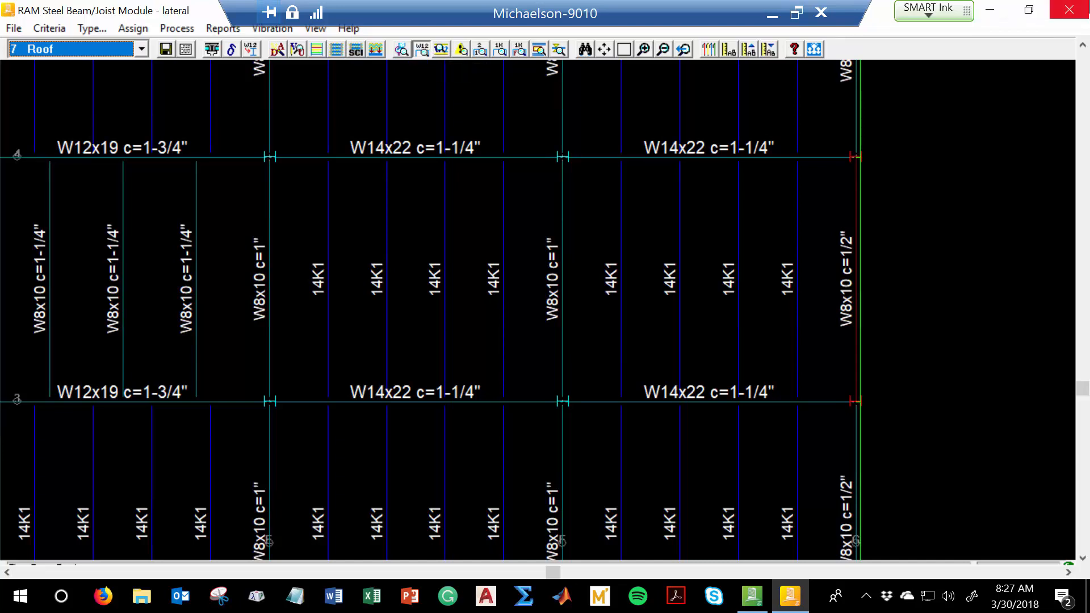
Step: Switch from RAM Steel Beam to the RAM Steel Column module and run Design All on the columns
left_click(1085, 4)
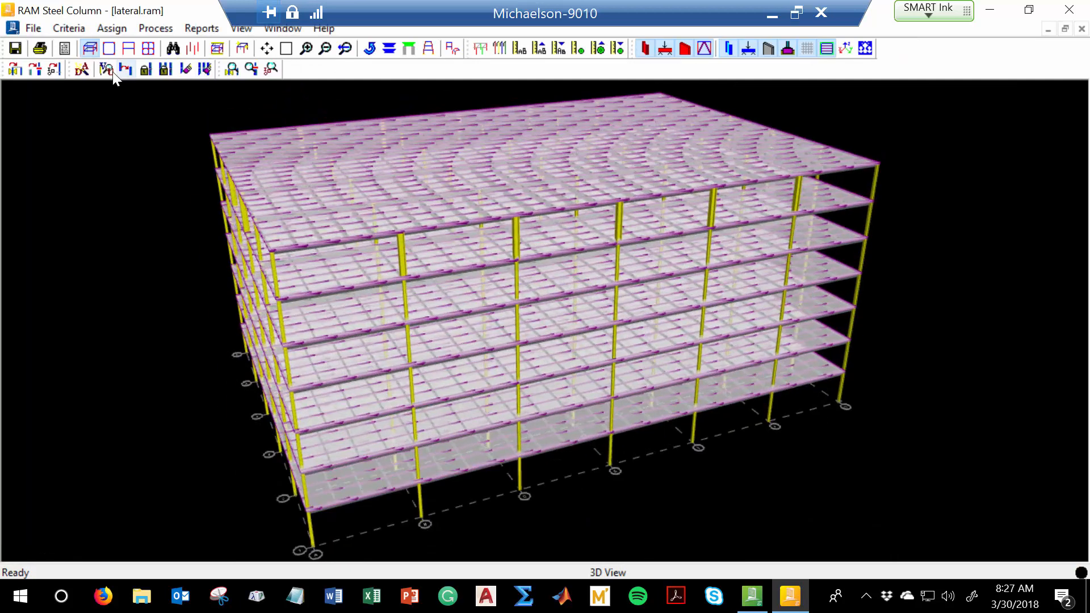
left_click(81, 69)
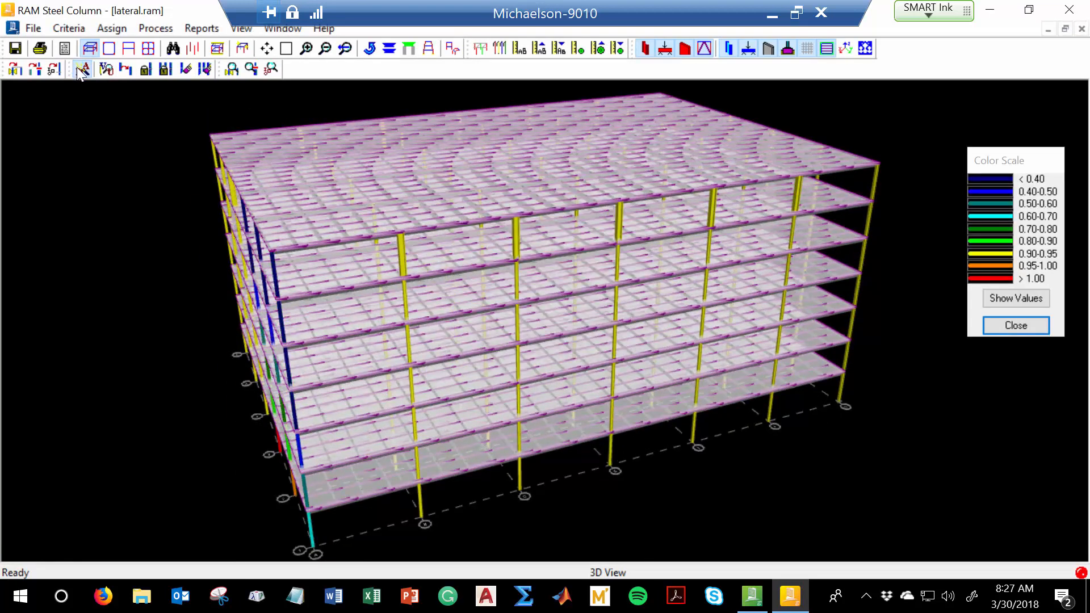
Step: Review the column and base plate steel design codes and the column design defaults without changing them
left_click(86, 32)
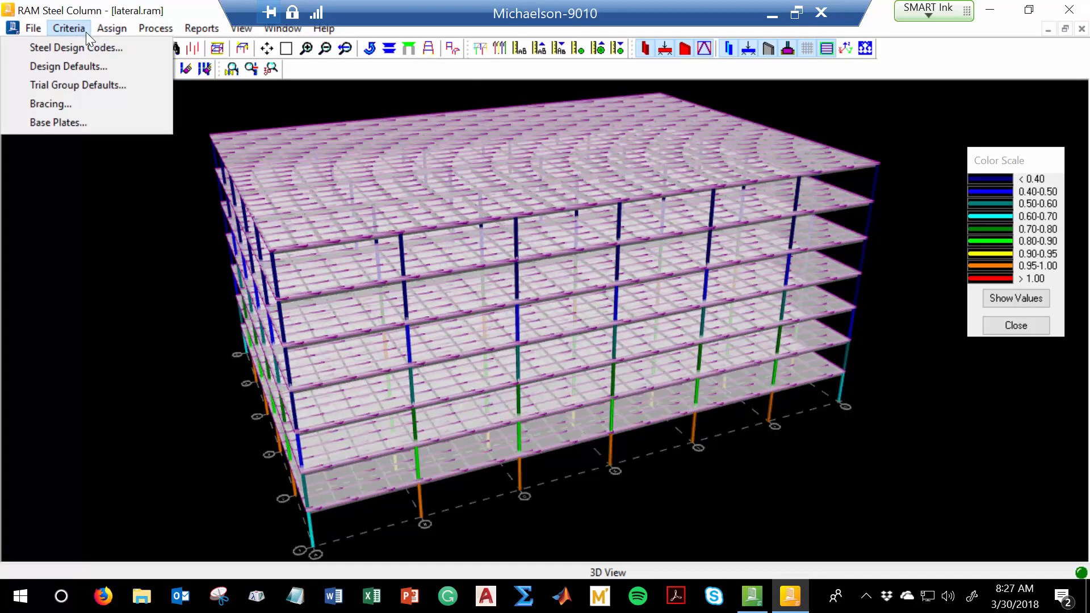
left_click(85, 49)
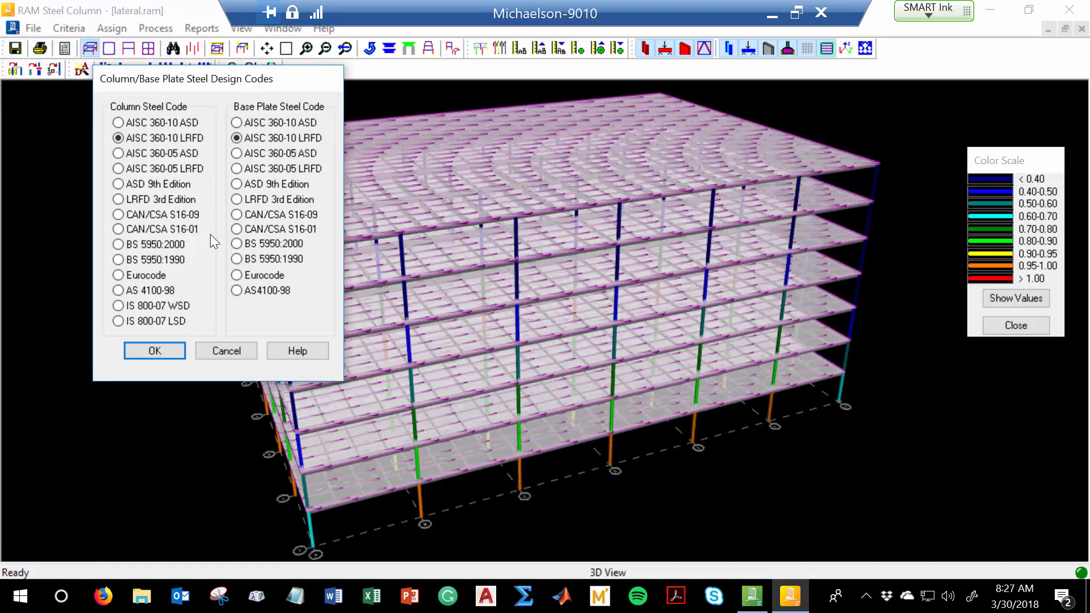
left_click(206, 346)
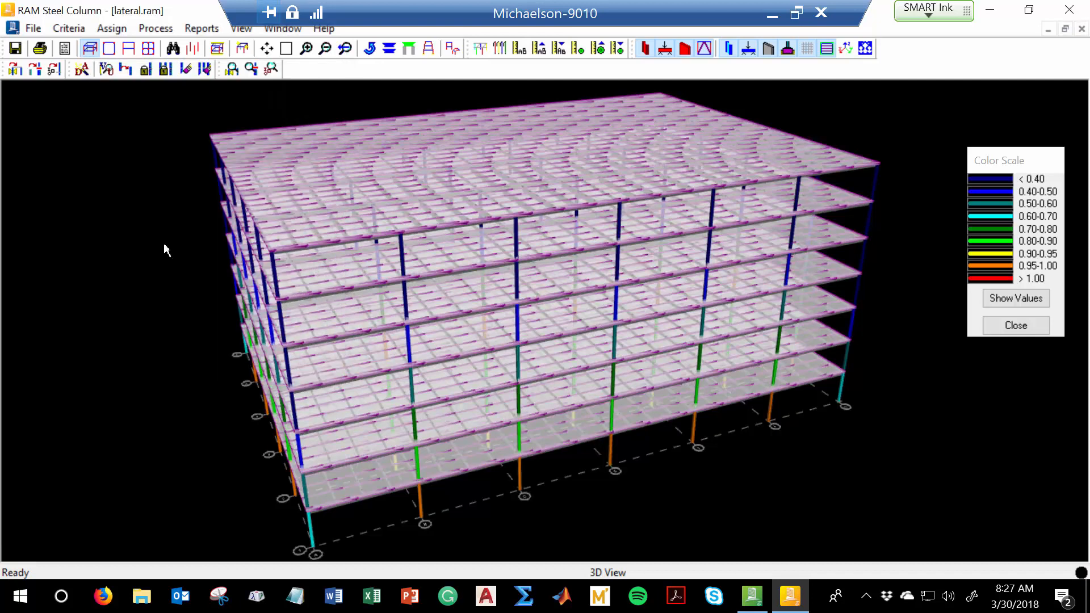
left_click(104, 31)
mouse_move(56, 28)
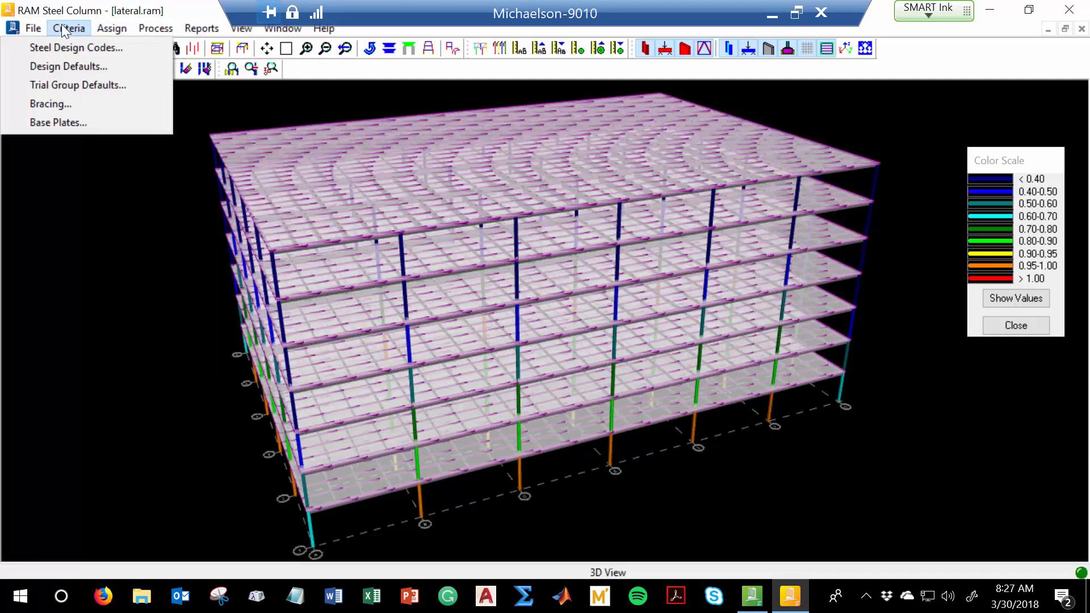
left_click(56, 66)
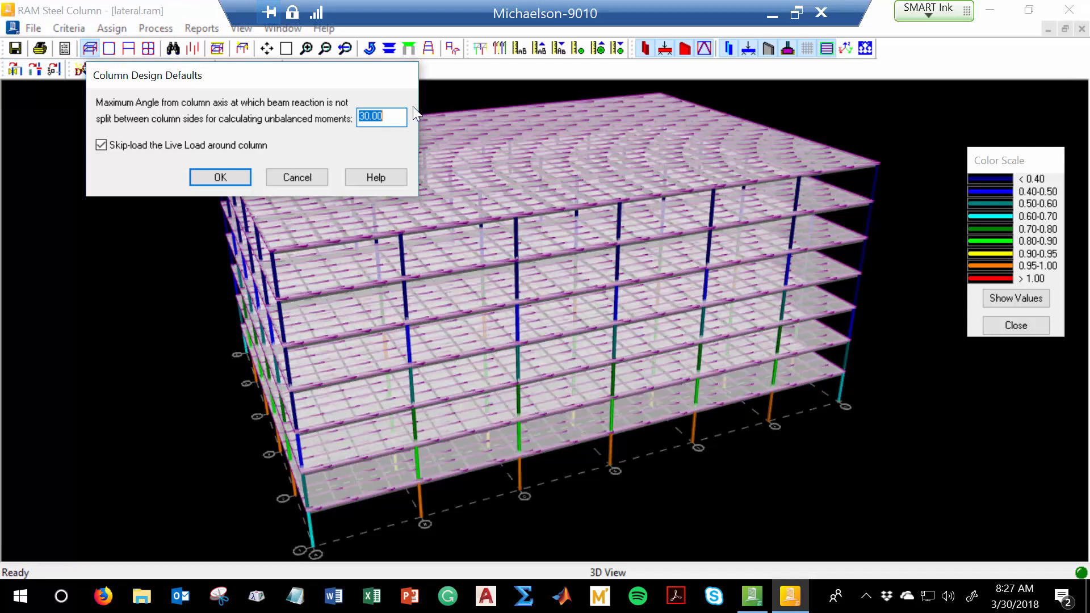
left_click(281, 178)
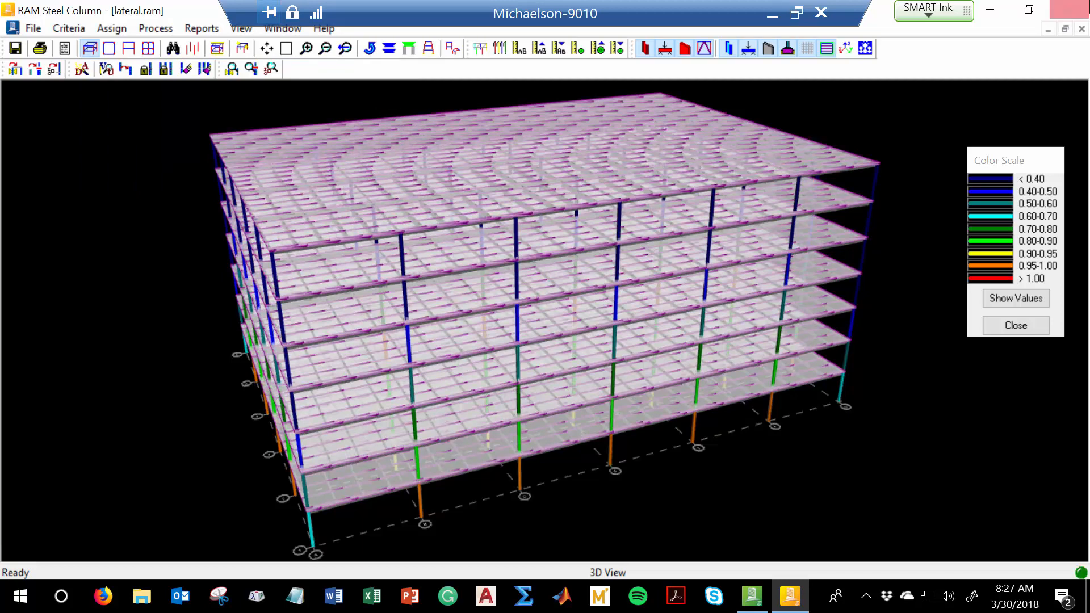
Step: Switch from RAM Steel Column to RAM Modeler and display the elevation of the grid A frame between grids 3 and 4
left_click(1081, 29)
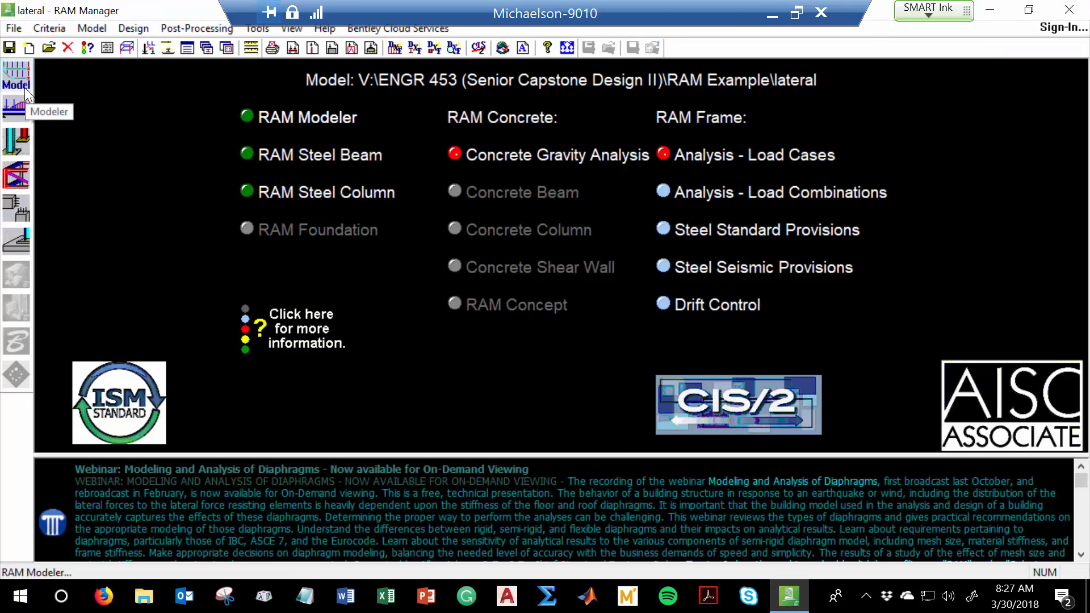
left_click(24, 87)
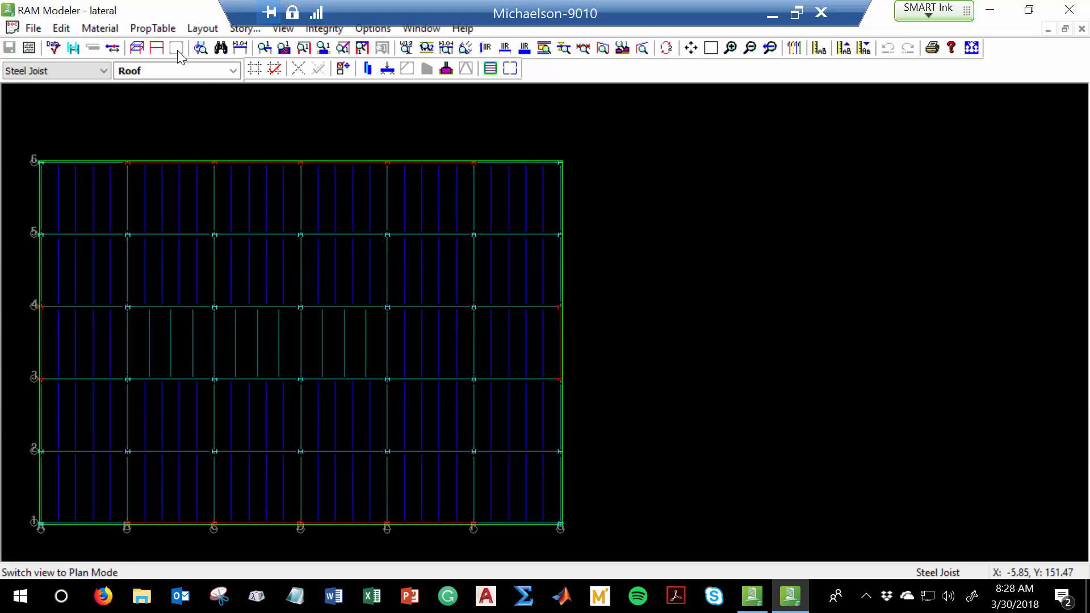
left_click(159, 49)
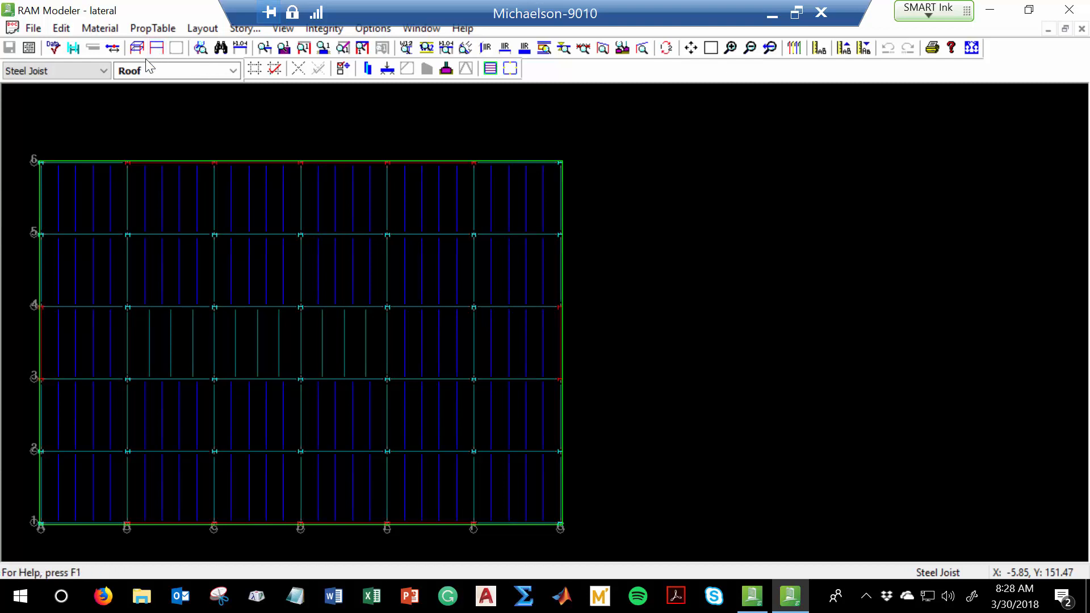
left_click(41, 351)
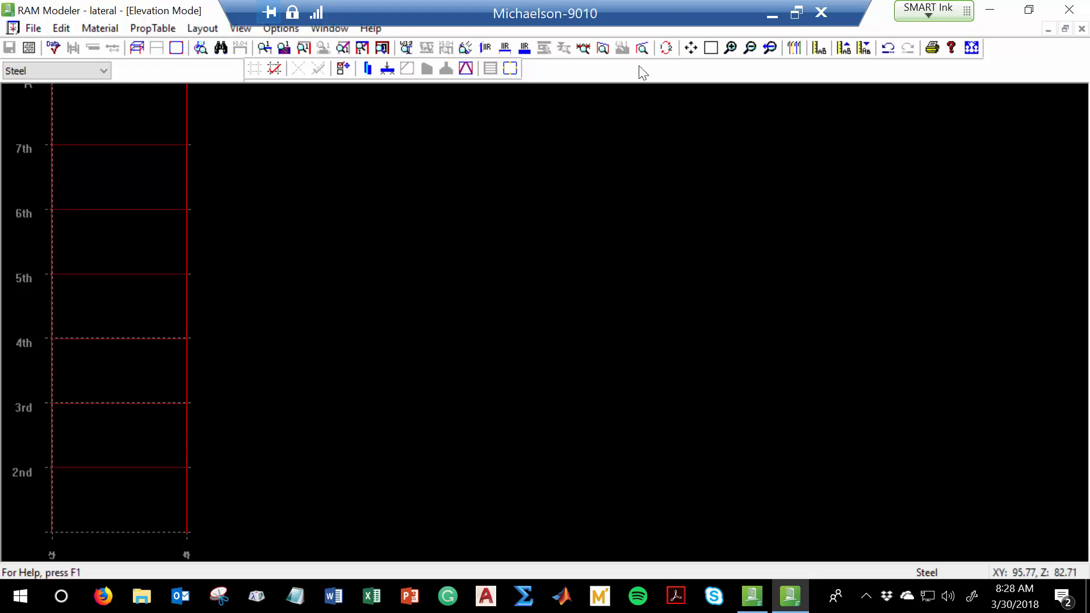
Step: Add standard inverted-V steel braces with Fy 46 ksi to every story of the grid A frame bay
left_click(731, 48)
left_click(750, 48)
left_click(214, 28)
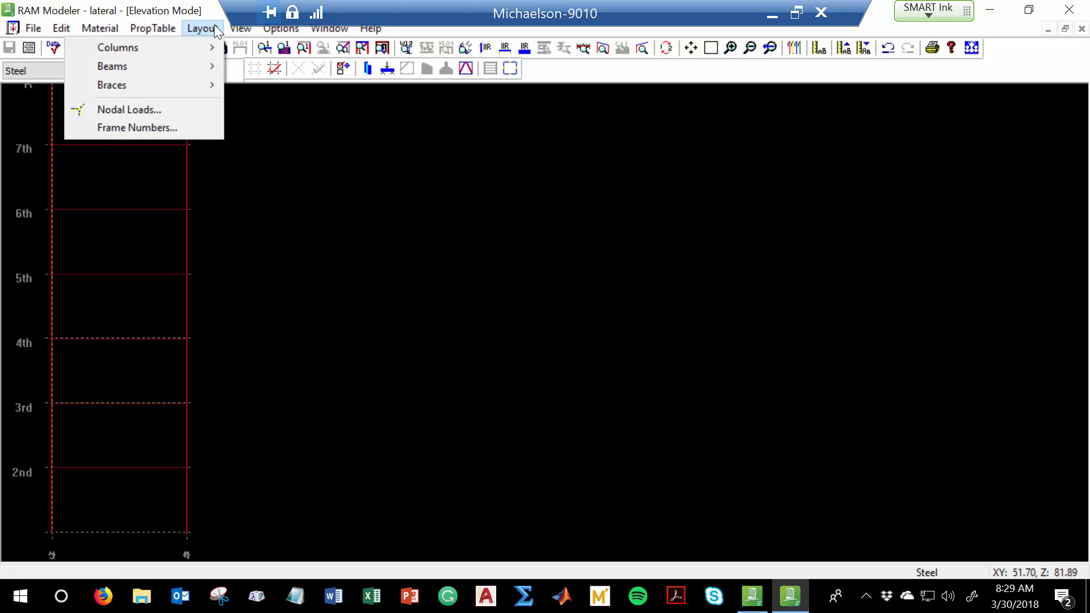
mouse_move(194, 82)
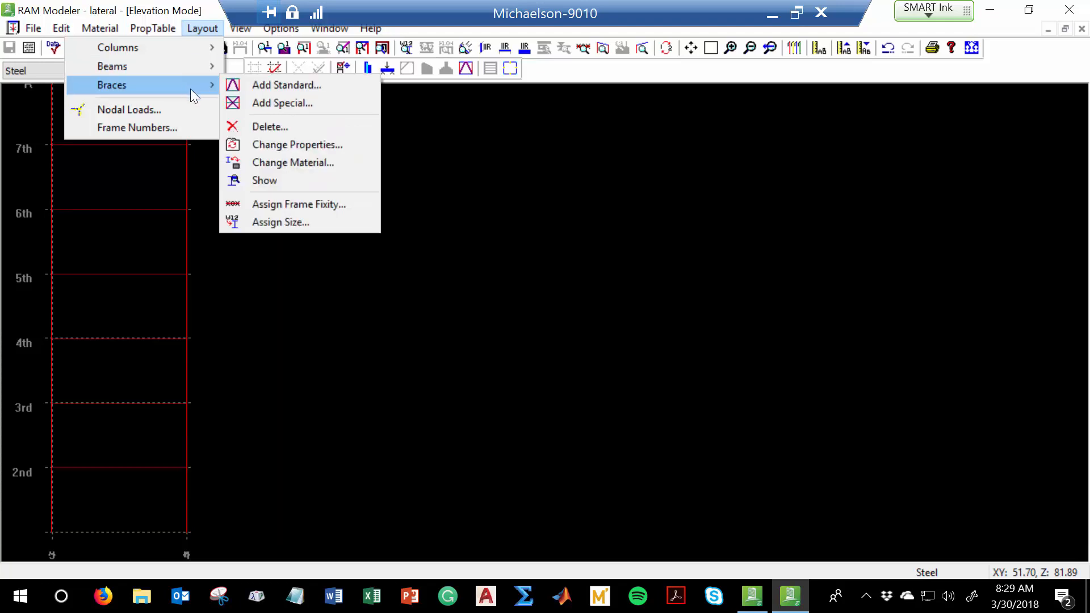
left_click(264, 91)
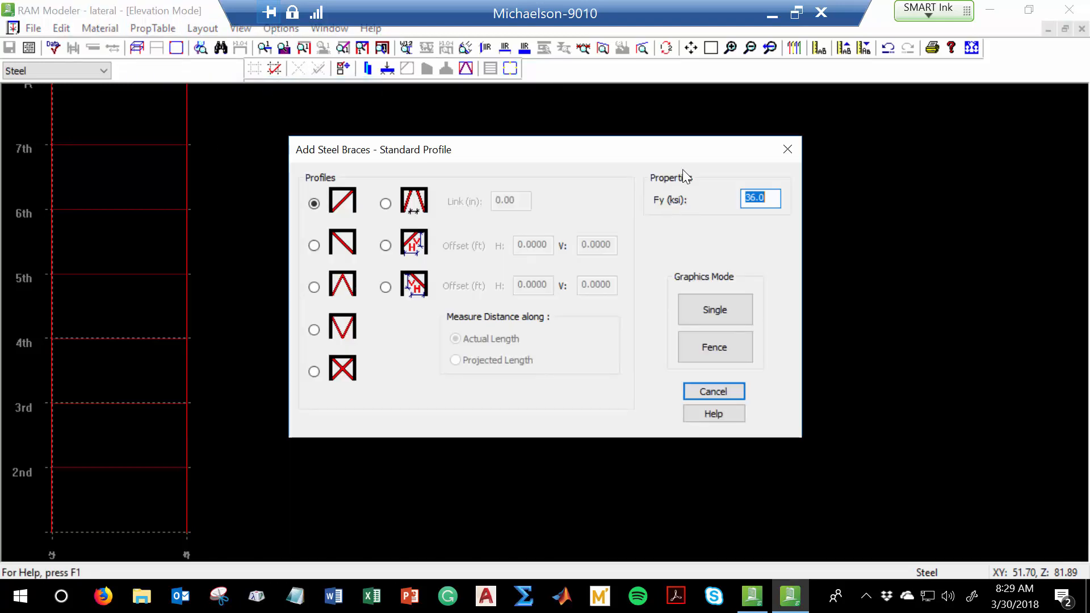
left_click_drag(687, 158, 719, 196)
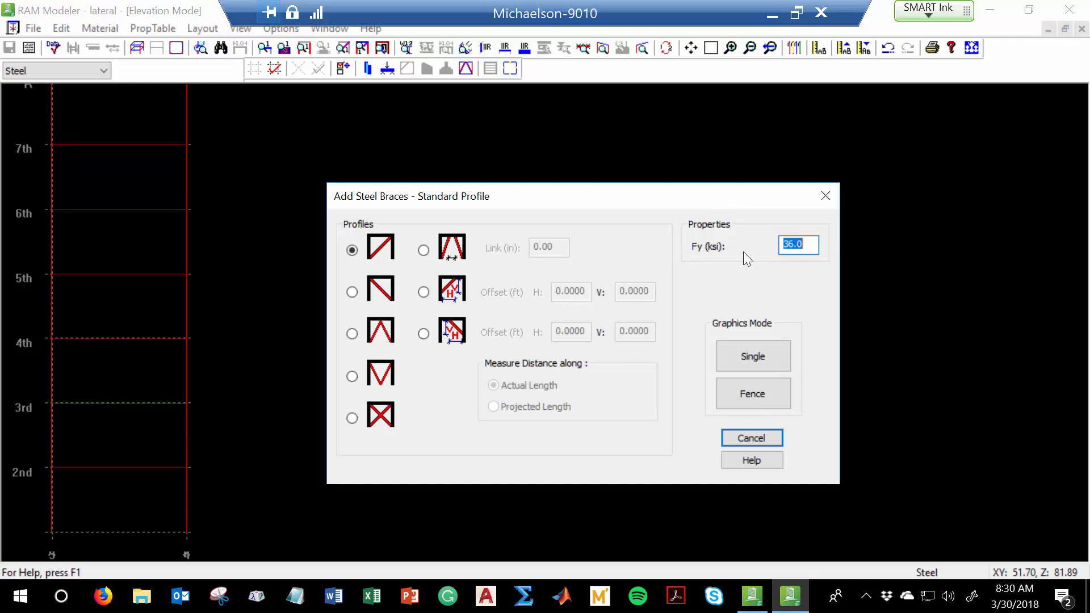
left_click(349, 337)
left_click_drag(811, 247, 773, 250)
type("46")
left_click(754, 393)
left_click_drag(355, 551, 2, 139)
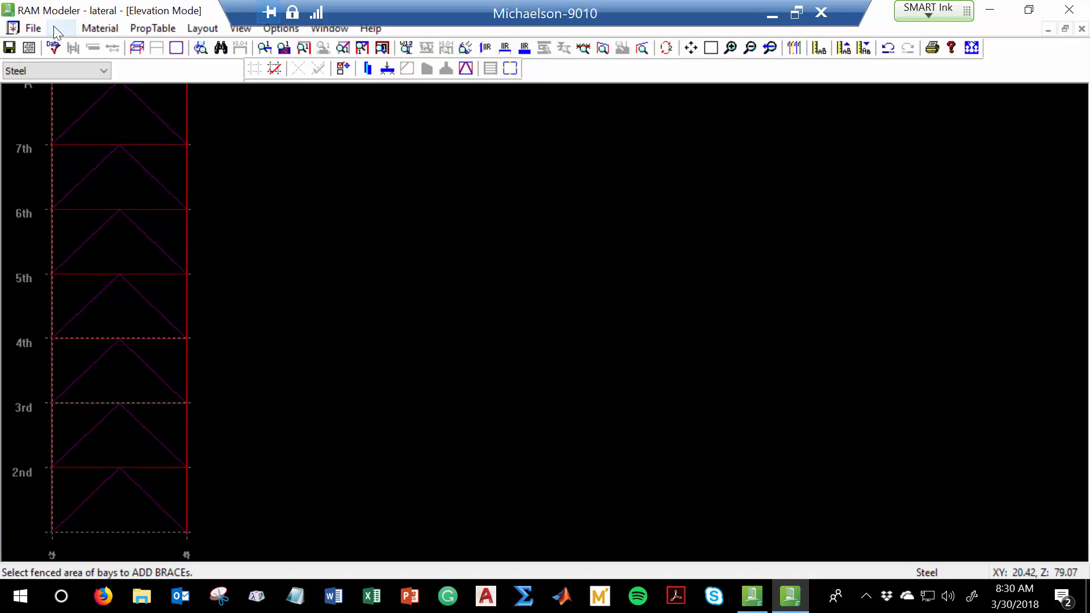
Step: Check the model in the 3D viewer and in the 2nd floor plan view, then return to the modeler
left_click(137, 48)
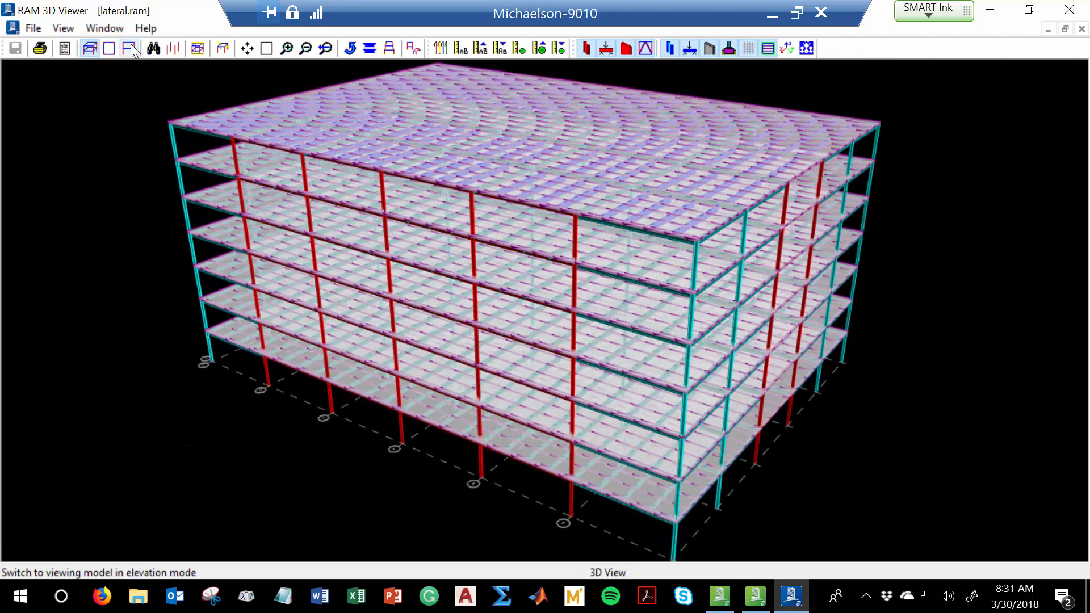
left_click(110, 49)
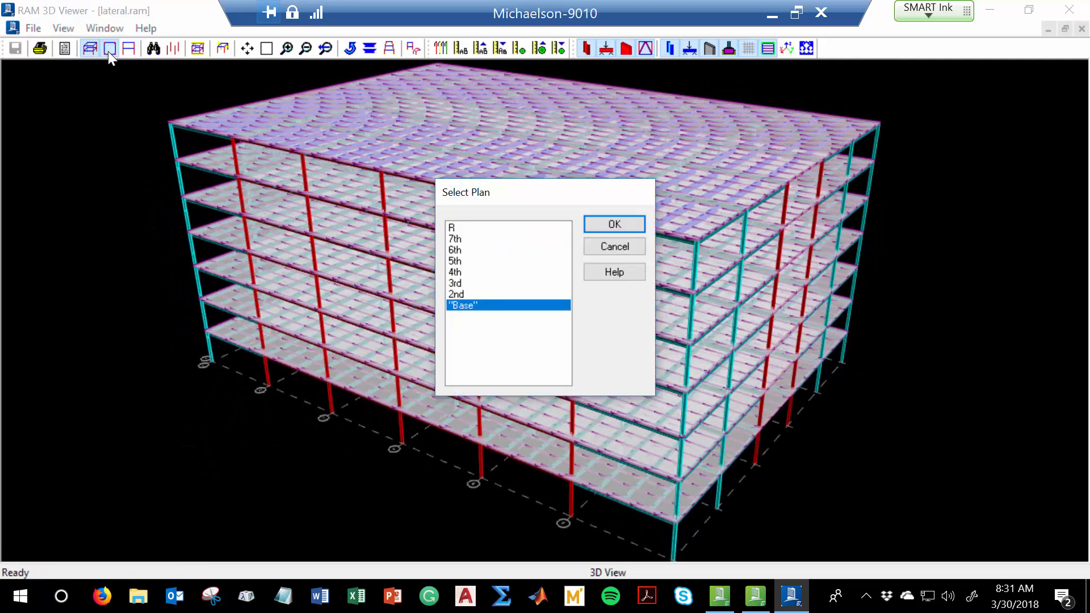
left_click(499, 294)
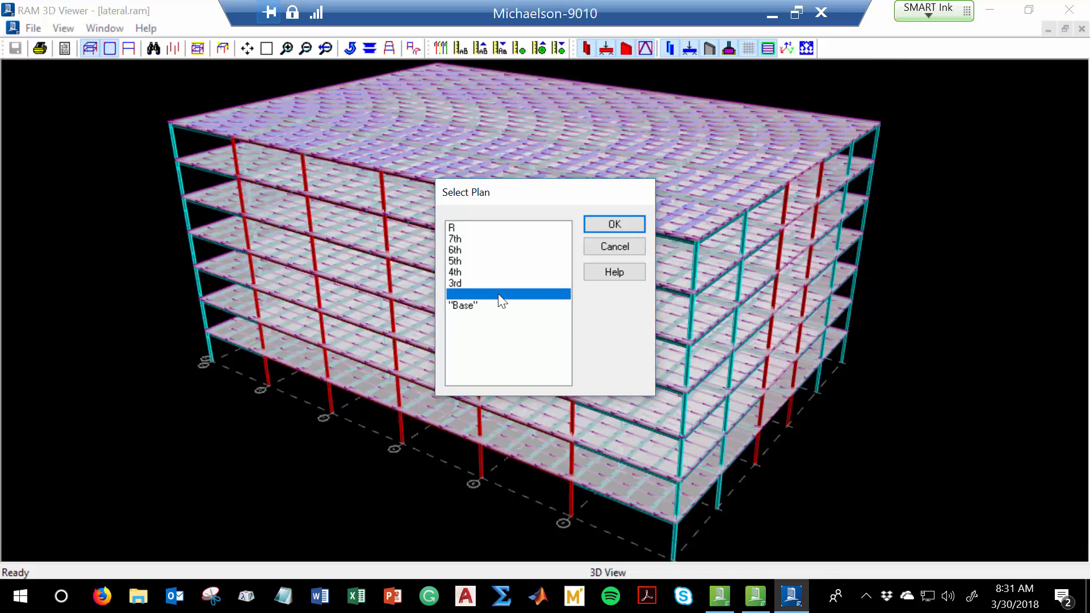
left_click(613, 223)
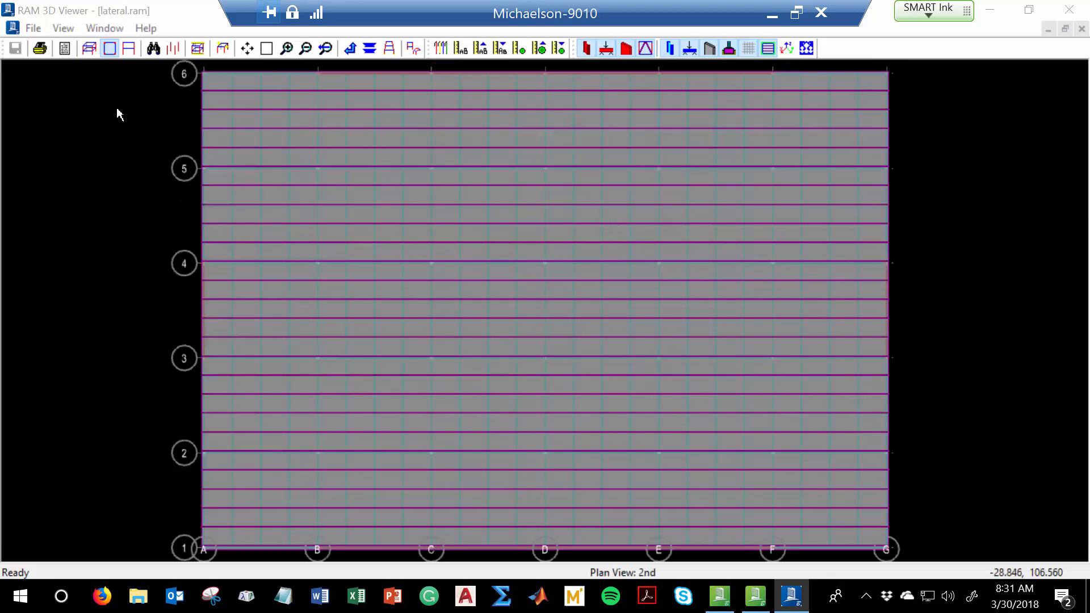
left_click(1070, 11)
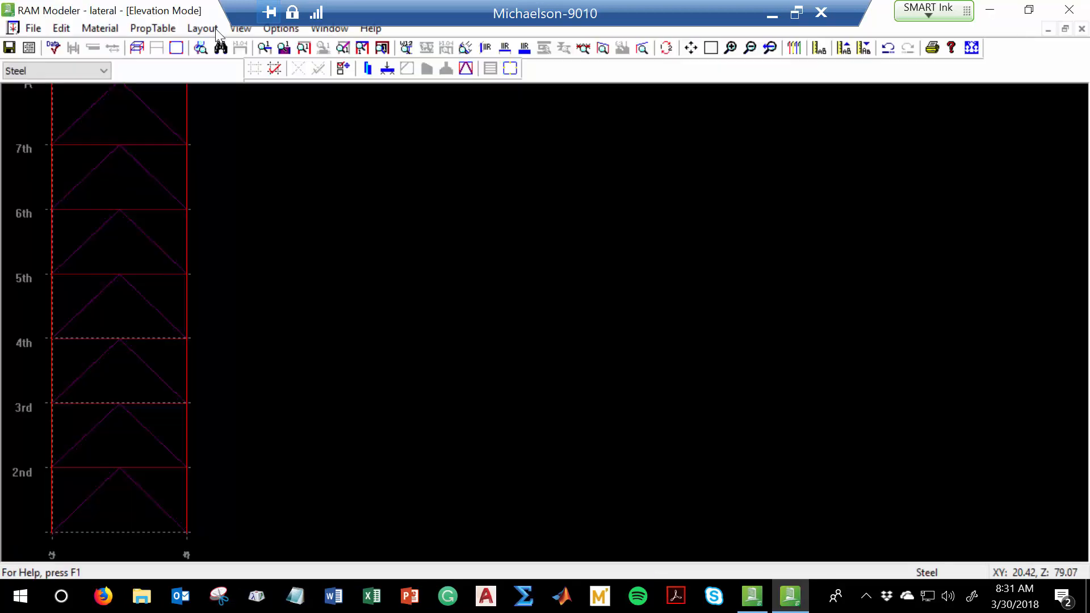
Step: Add the same standard inverted-V braces to every story of the grid G frame between grids 3 and 4
left_click(177, 48)
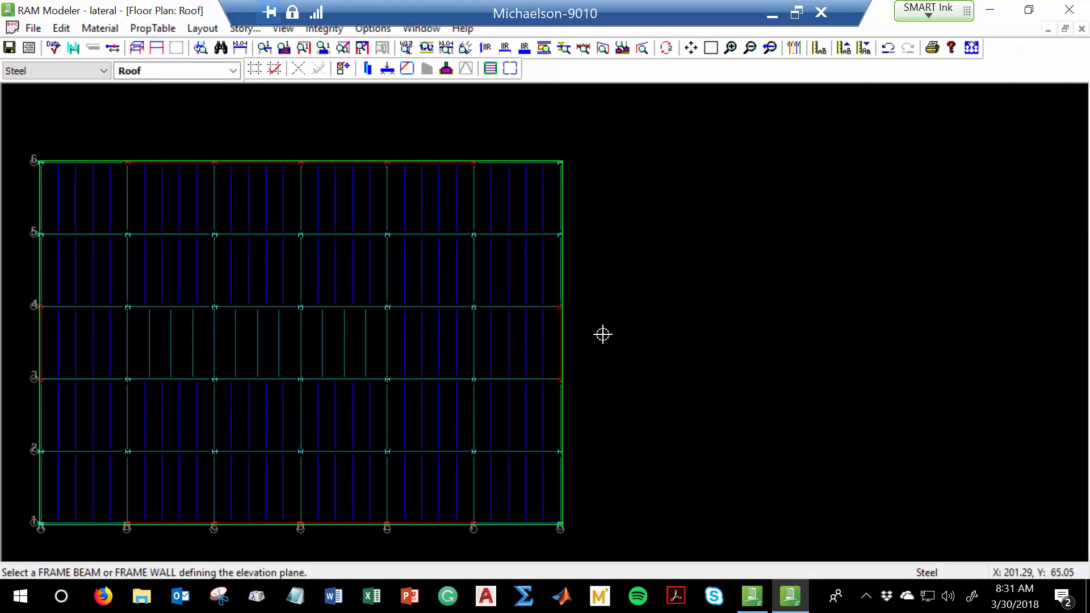
left_click(561, 341)
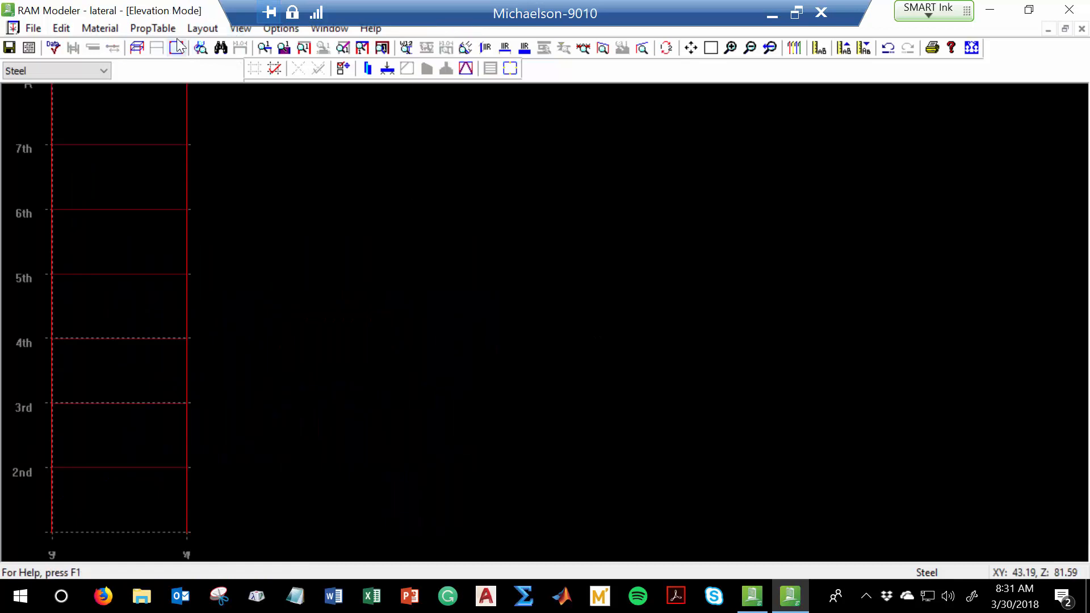
left_click(195, 28)
mouse_move(176, 83)
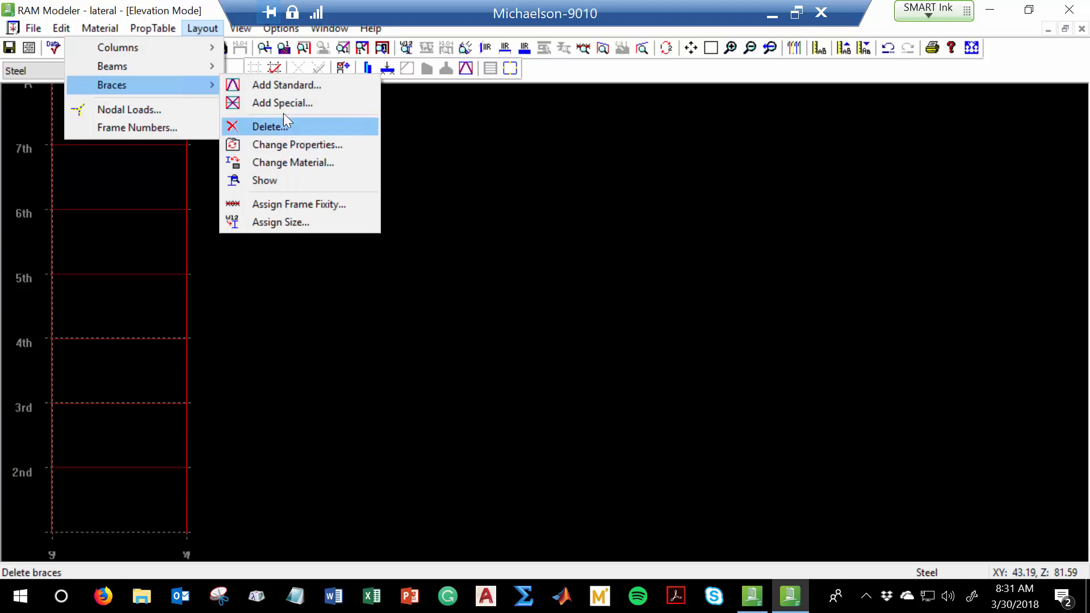
left_click(287, 86)
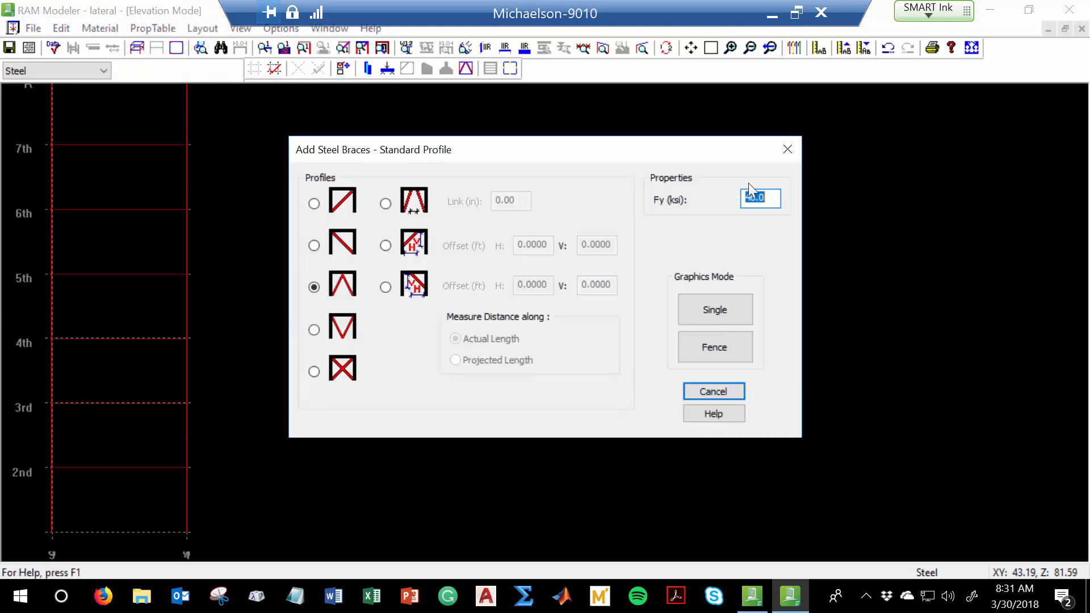
left_click(728, 354)
left_click_drag(217, 538, 7, 8)
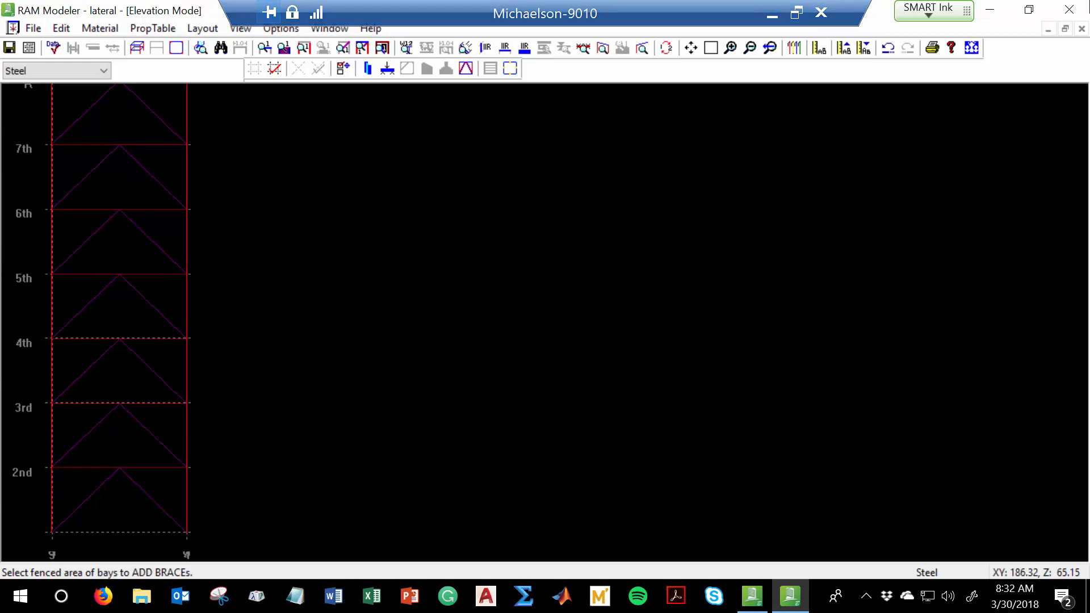
Step: In the grid 1 frame elevation, assign brace fixity with the major axis fixed at top and bottom, using a fence selection
left_click(178, 47)
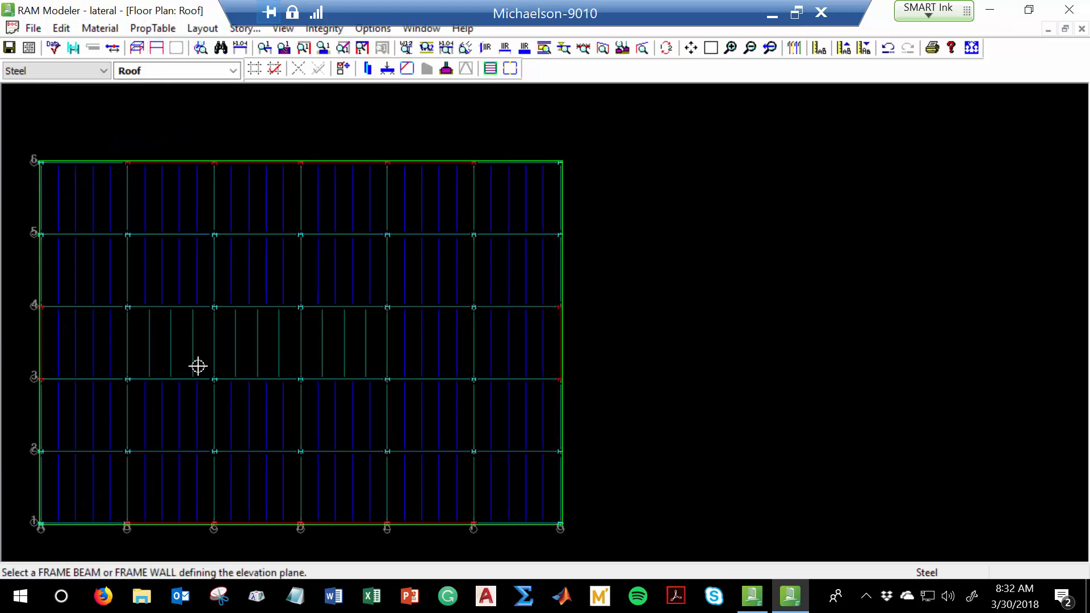
left_click(238, 524)
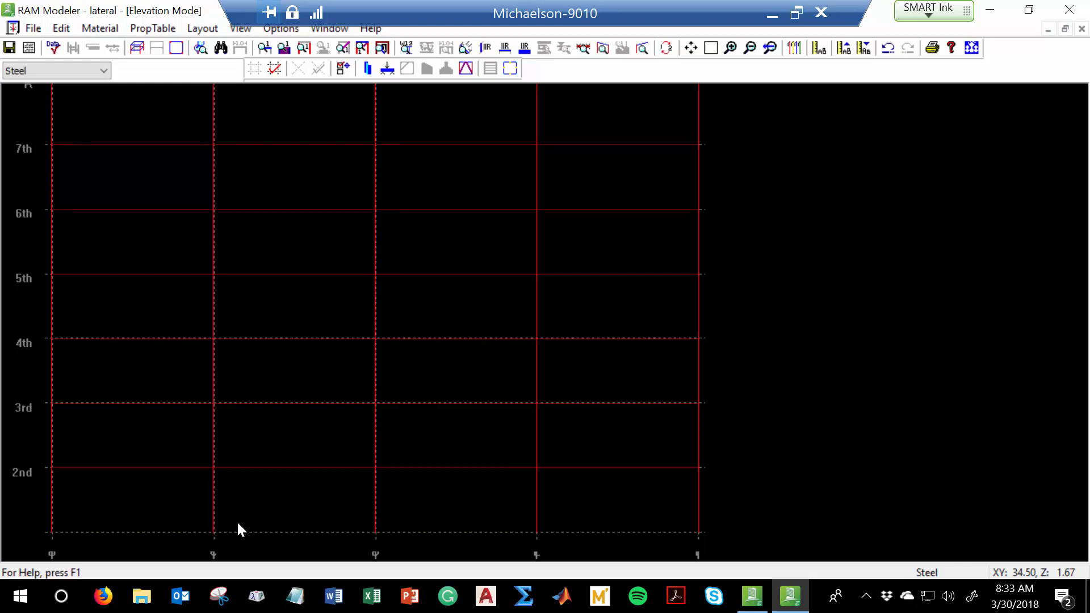
left_click(206, 26)
mouse_move(189, 78)
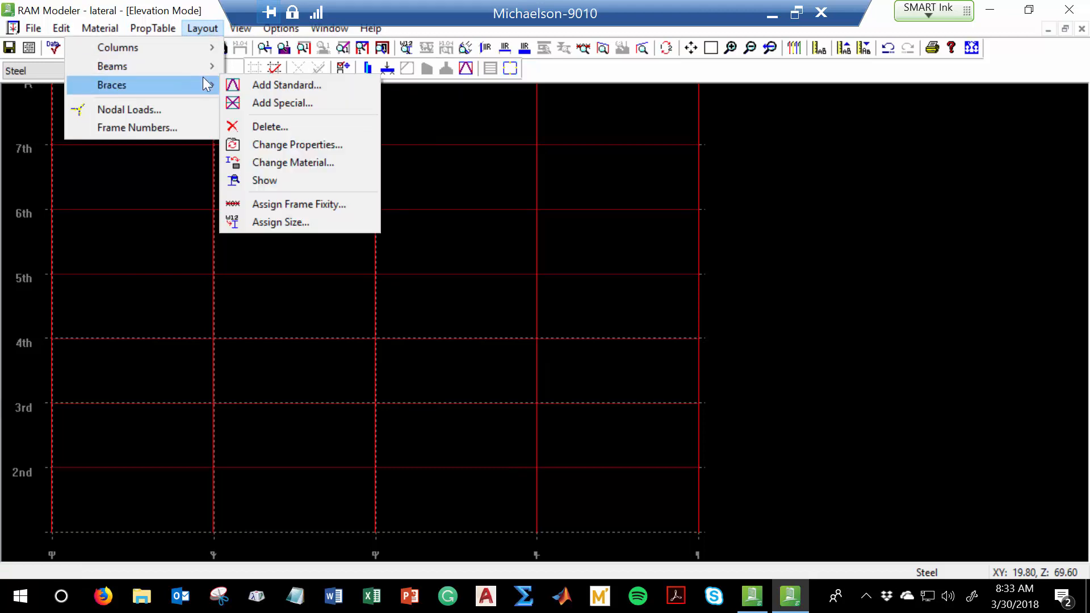
left_click(310, 199)
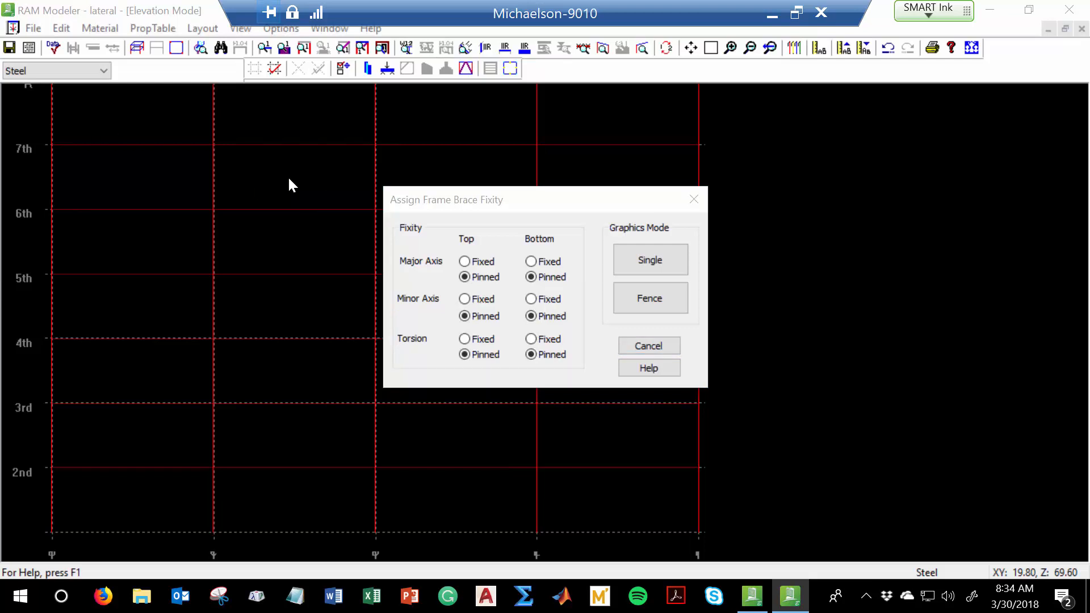
left_click(464, 261)
left_click(558, 262)
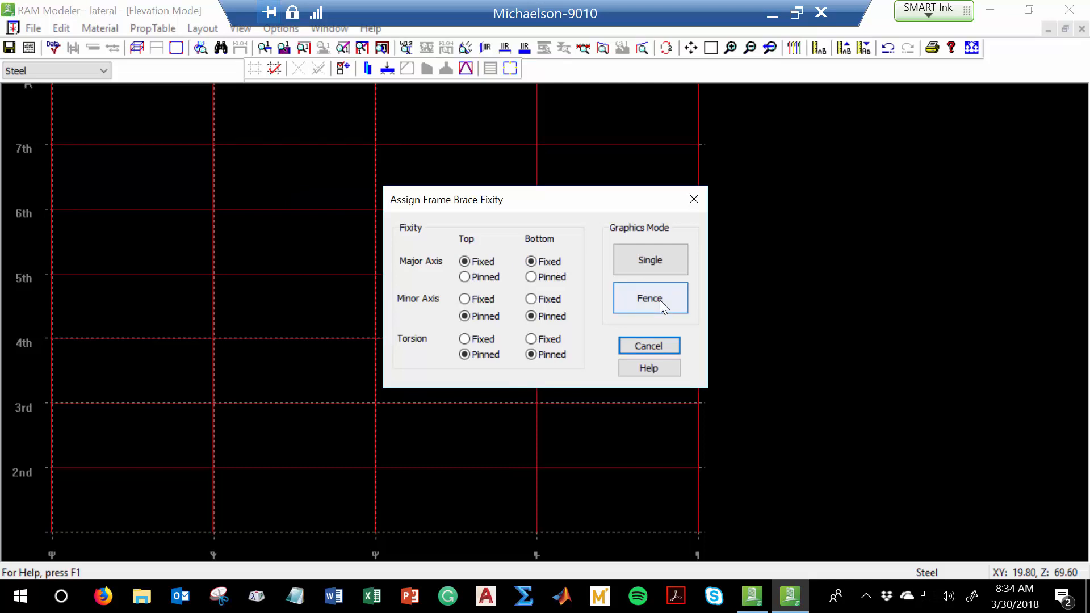
left_click(659, 299)
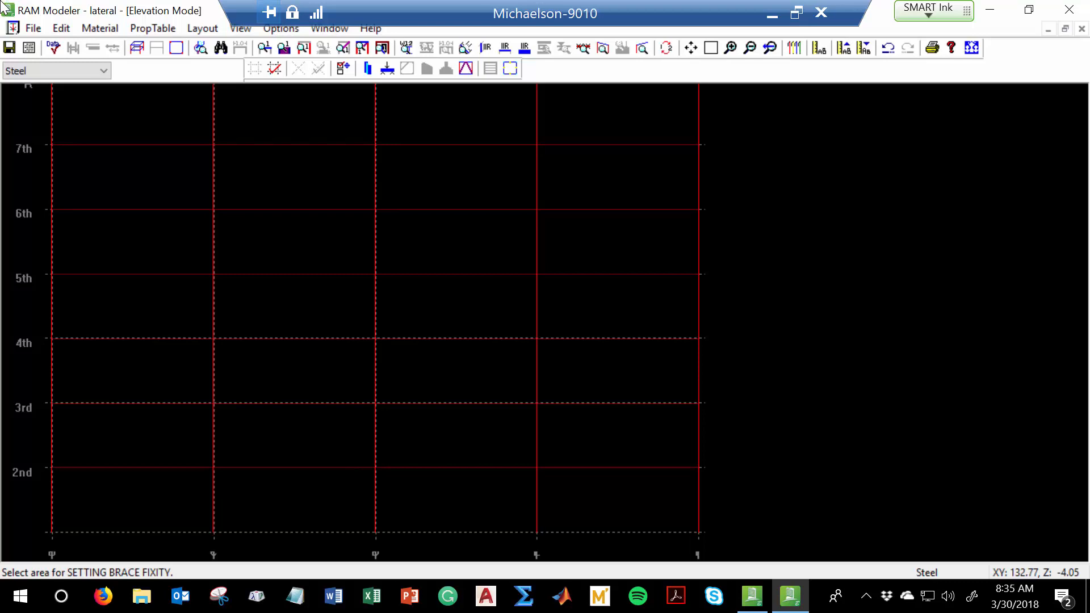
Step: In the grid 6 frame elevation, assign brace fixity with the major axis fixed at top and bottom by fence, and save the model
left_click(180, 51)
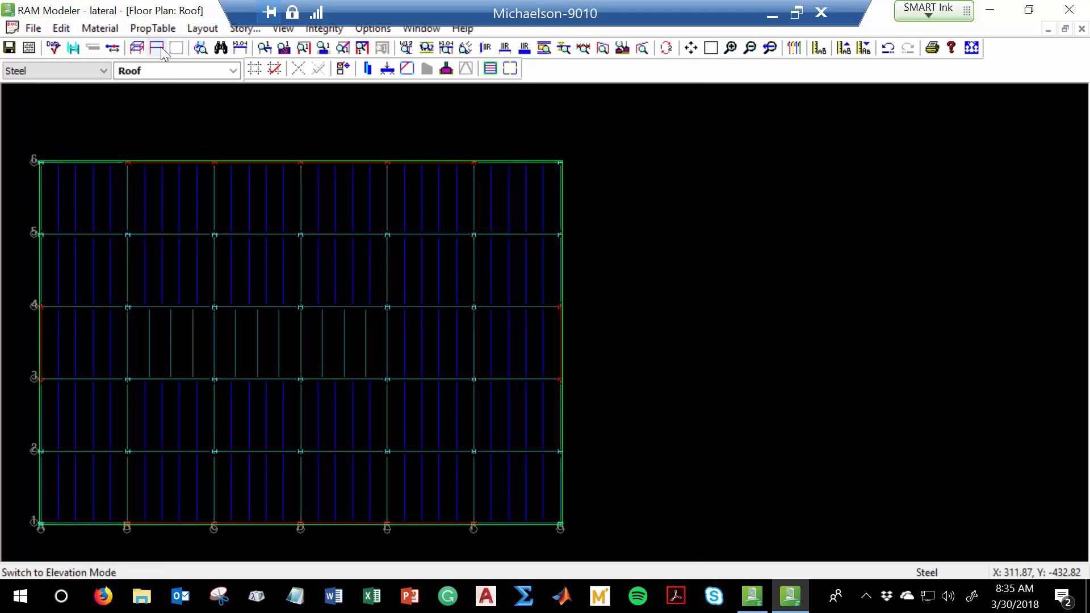
left_click(158, 50)
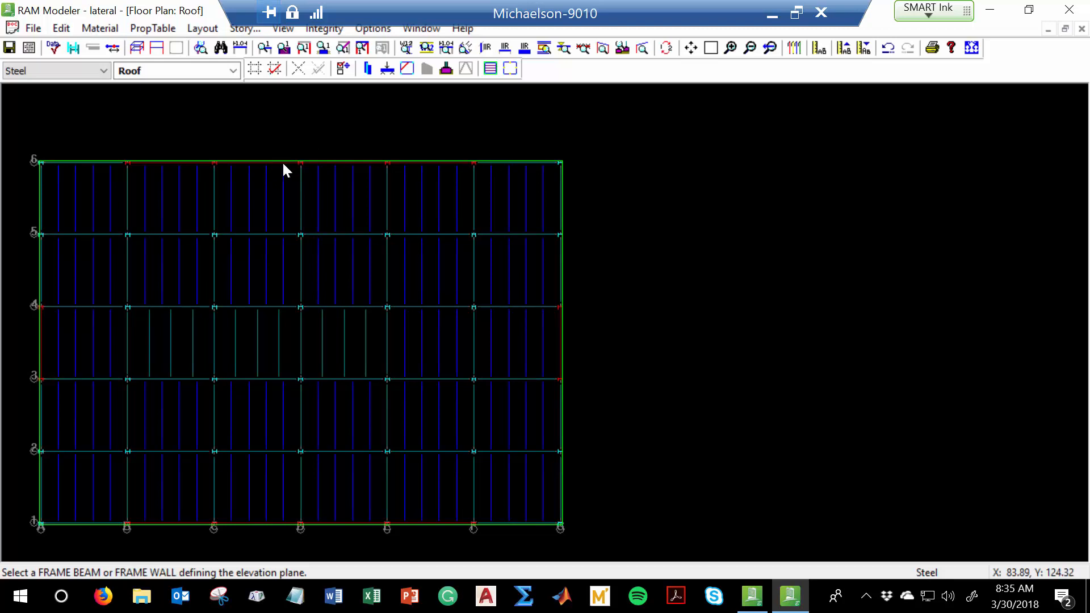
left_click(282, 163)
left_click(202, 29)
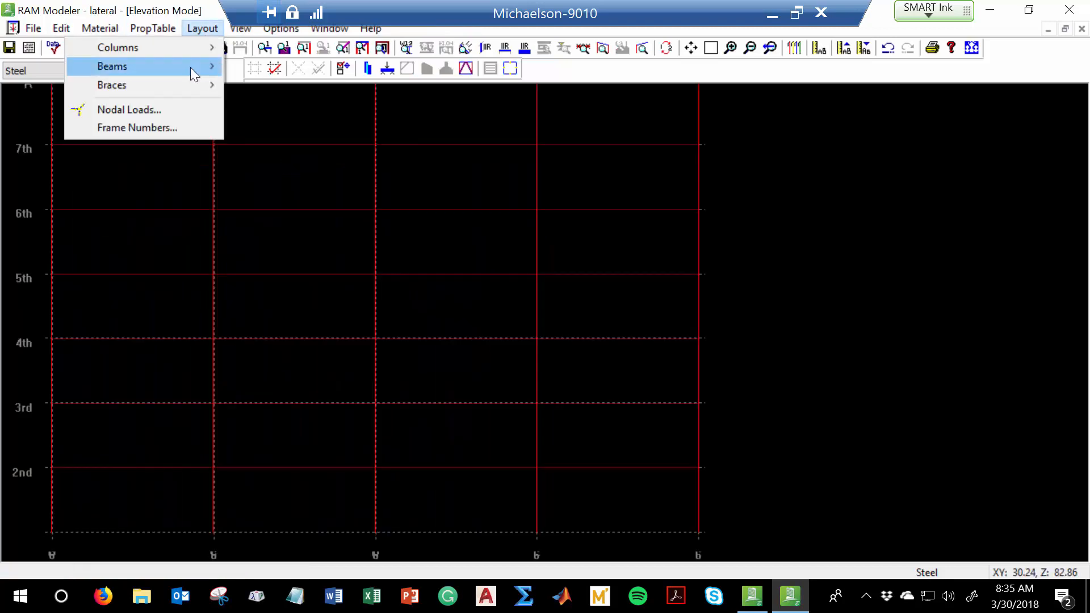
mouse_move(178, 83)
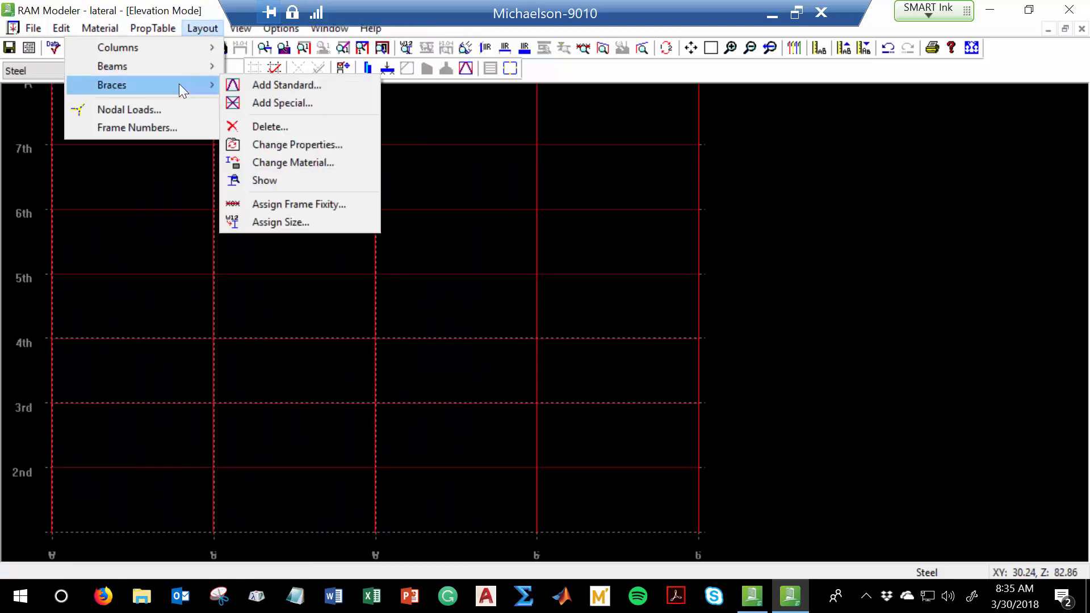
left_click(301, 206)
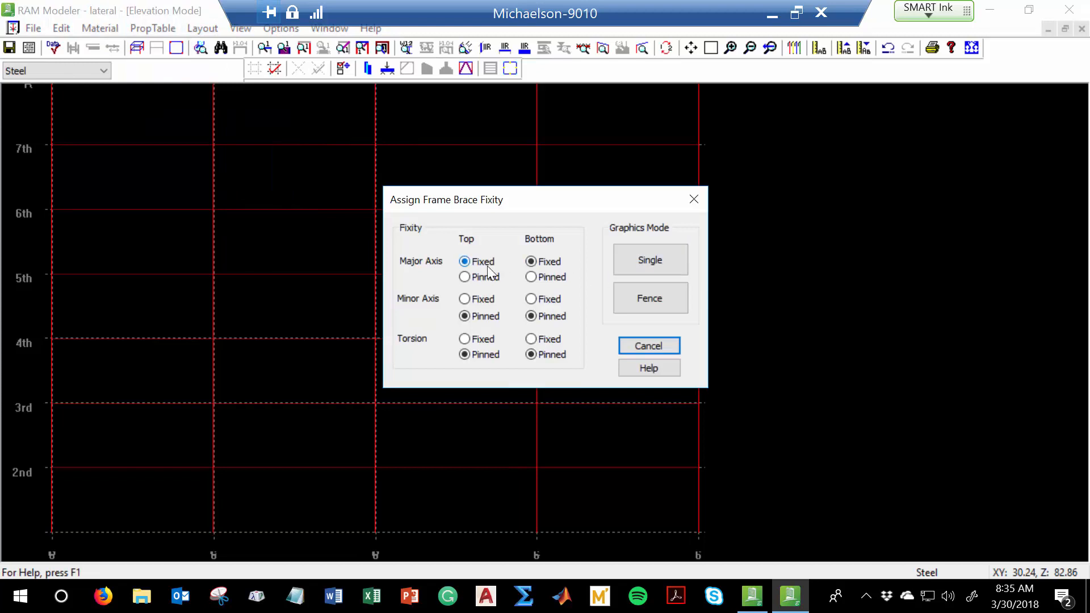
left_click(659, 290)
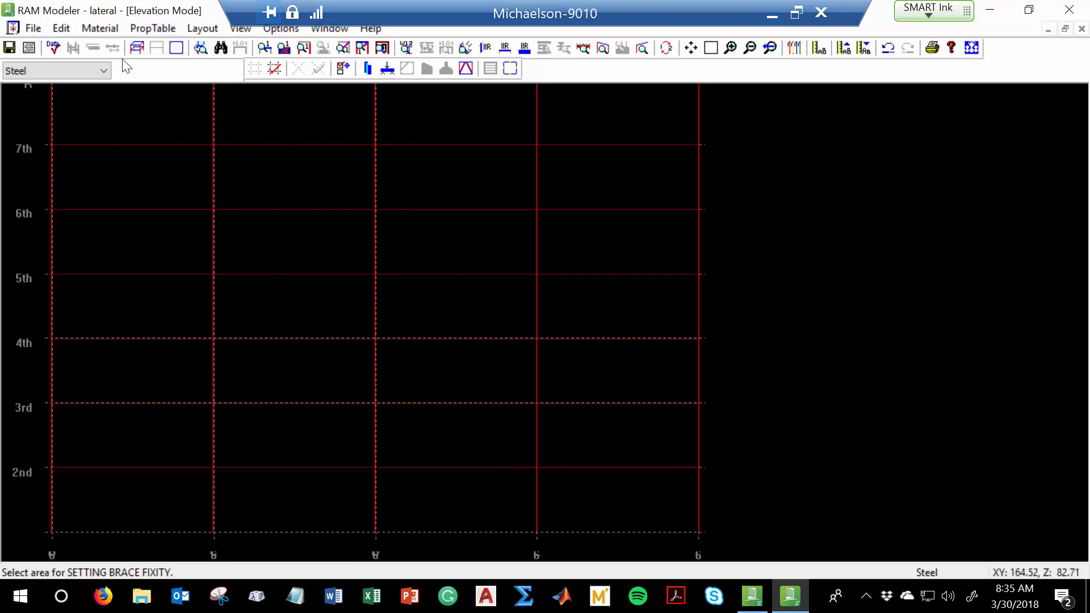
left_click(176, 48)
left_click(9, 49)
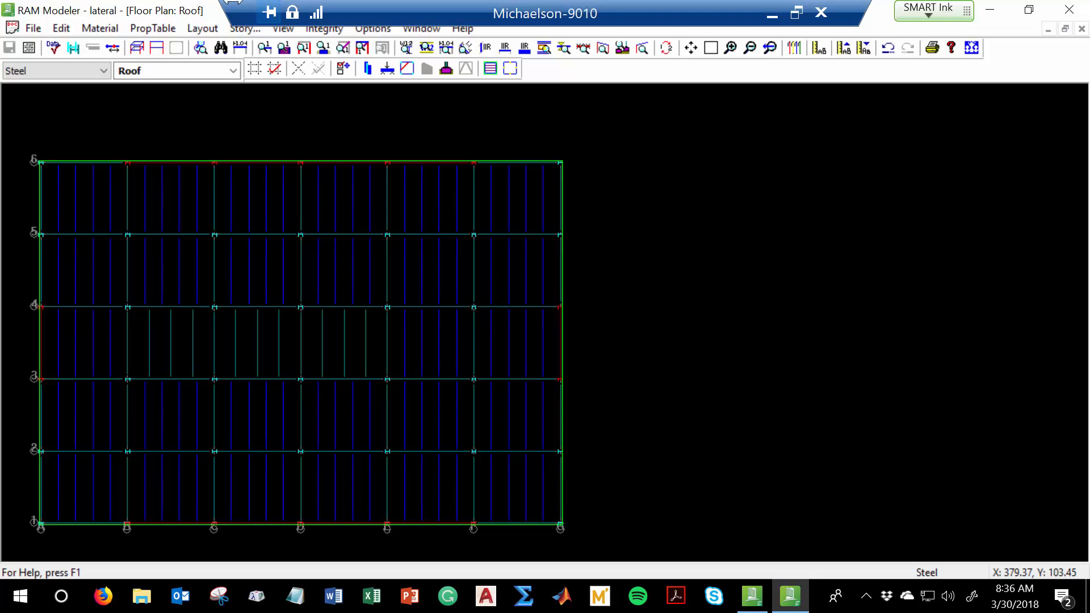
Step: Assign the rectangular HS size HSS10X10X1/2 to all braces in the grid A frame elevation by fence and display the member sizes
left_click(193, 31)
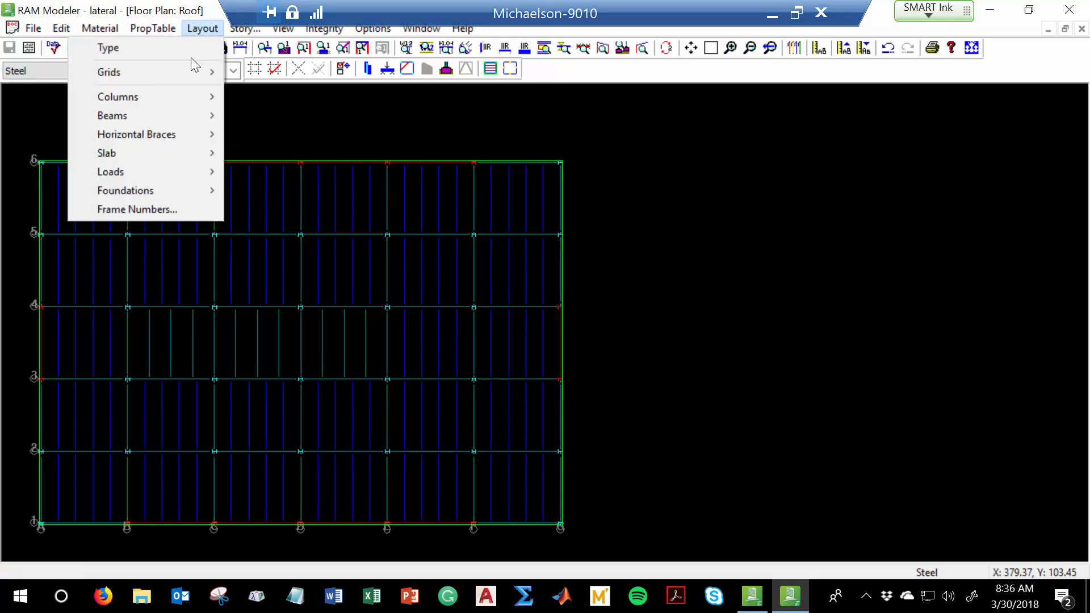
left_click(153, 2)
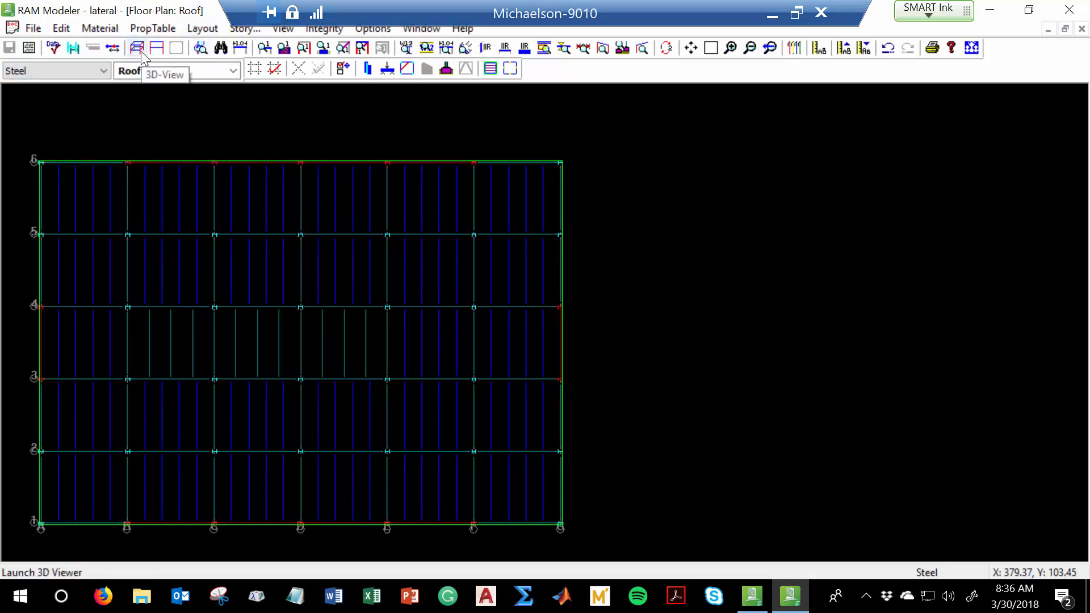
left_click(157, 47)
left_click(40, 334)
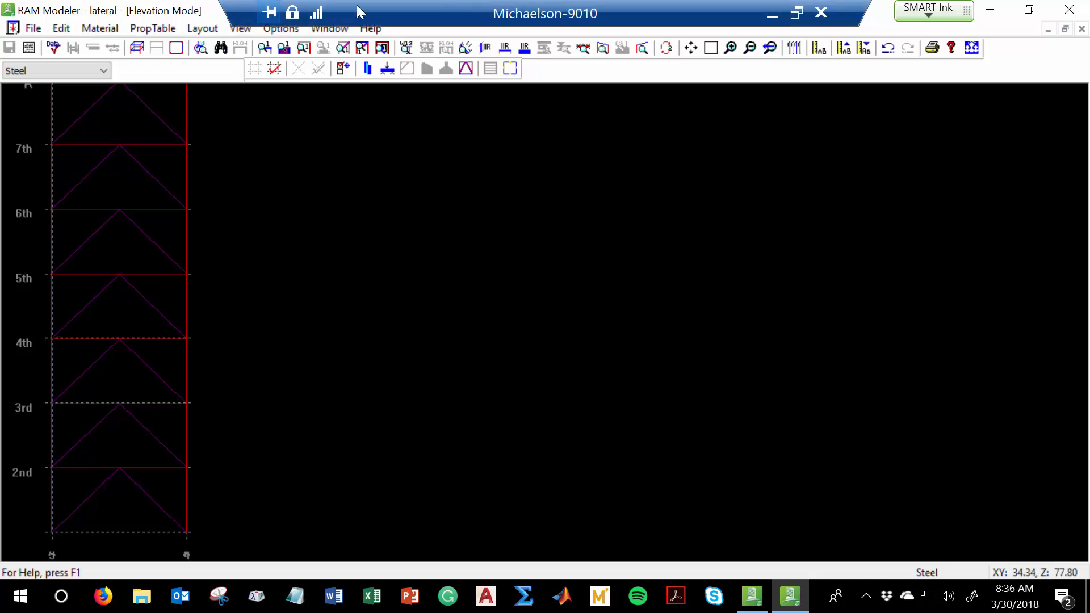
left_click(205, 29)
mouse_move(187, 84)
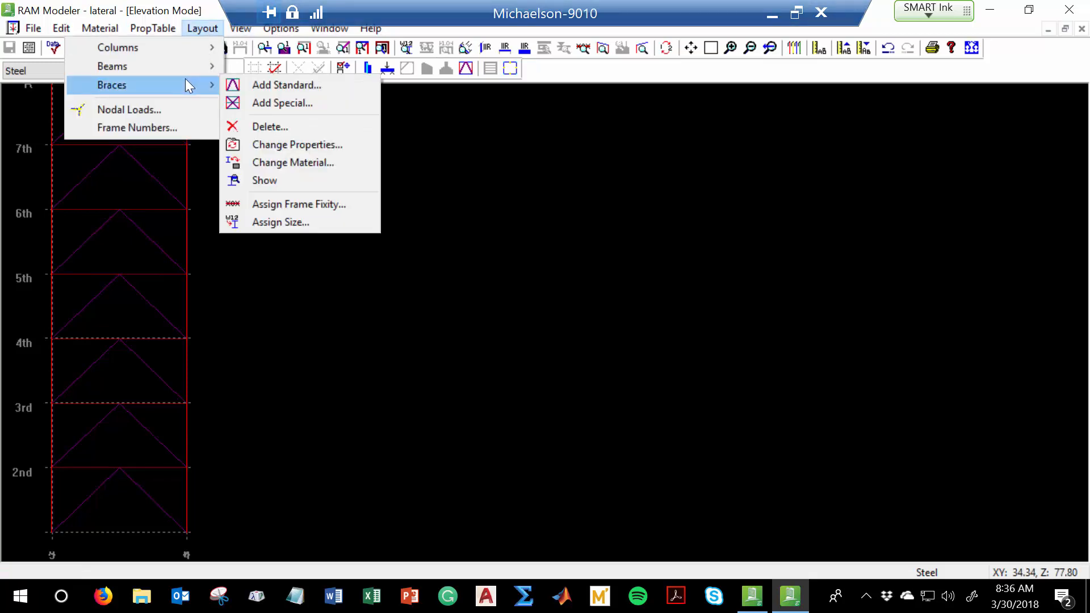
left_click(312, 221)
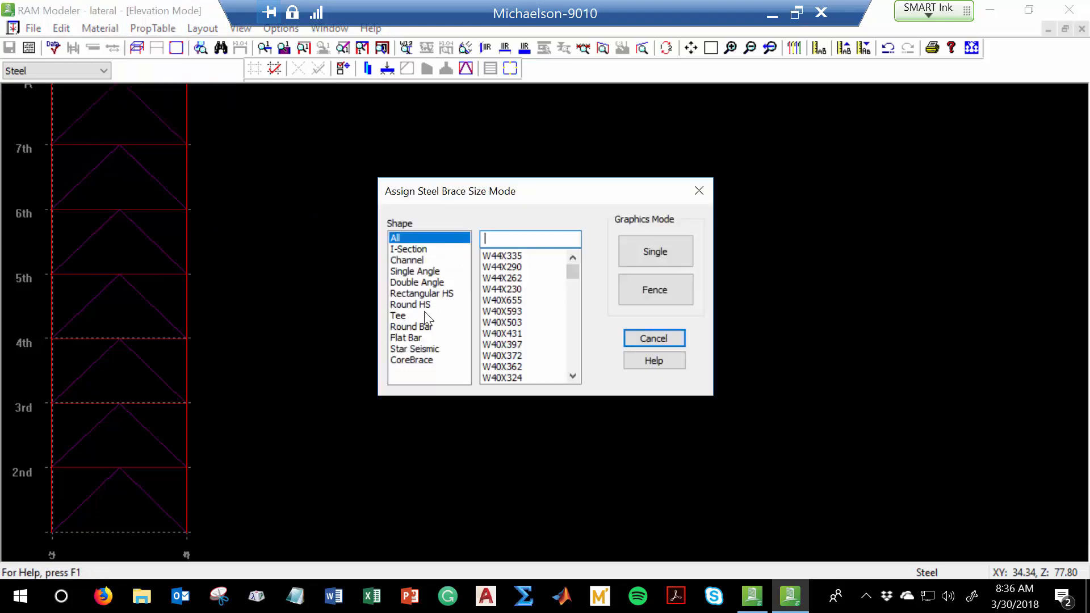
left_click(437, 293)
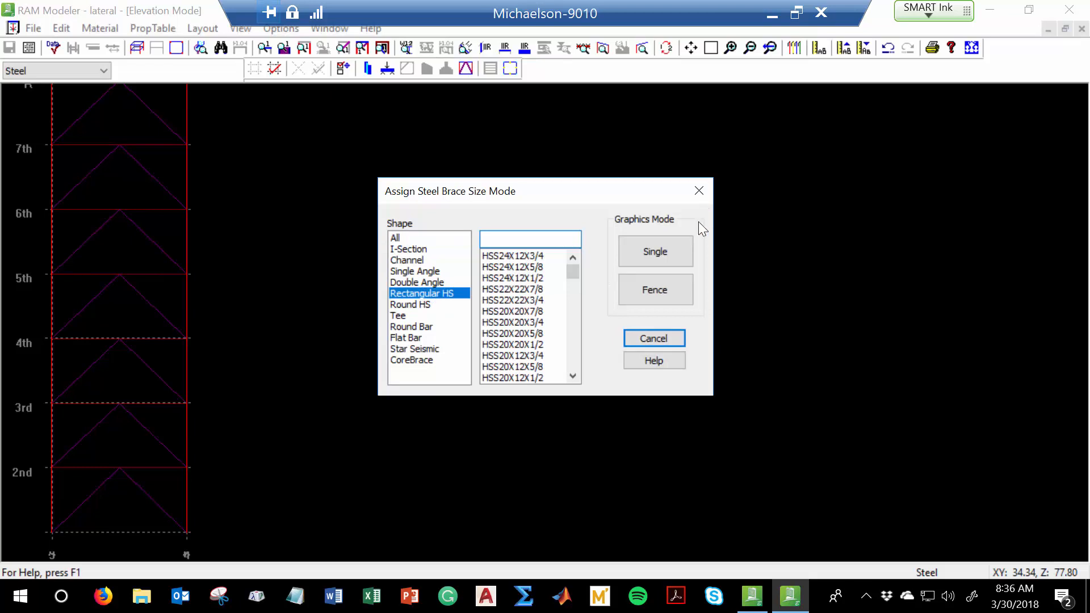
left_click_drag(567, 271, 556, 303)
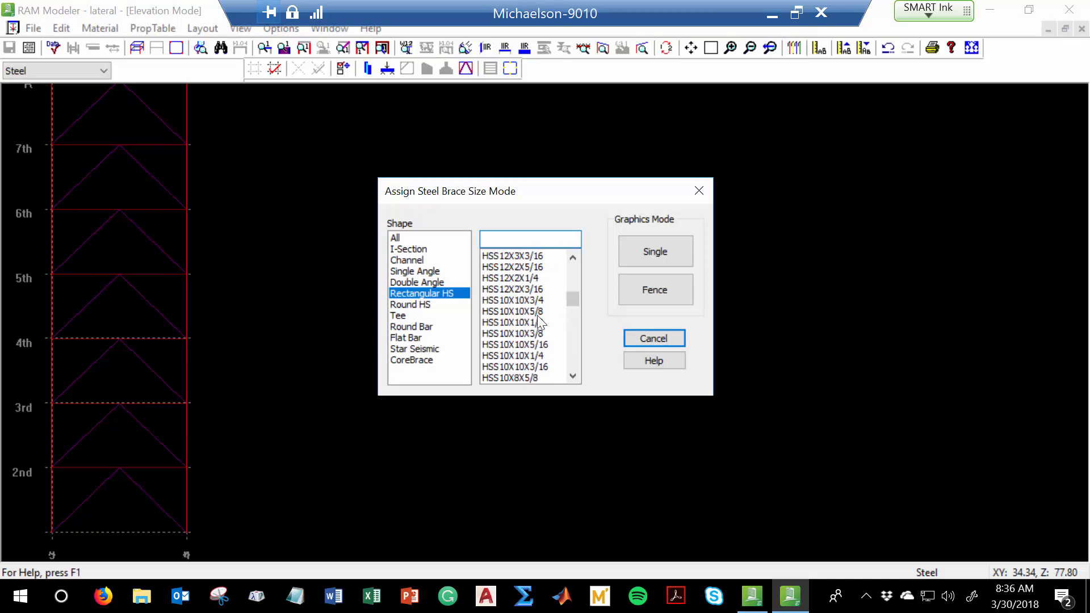
left_click(544, 322)
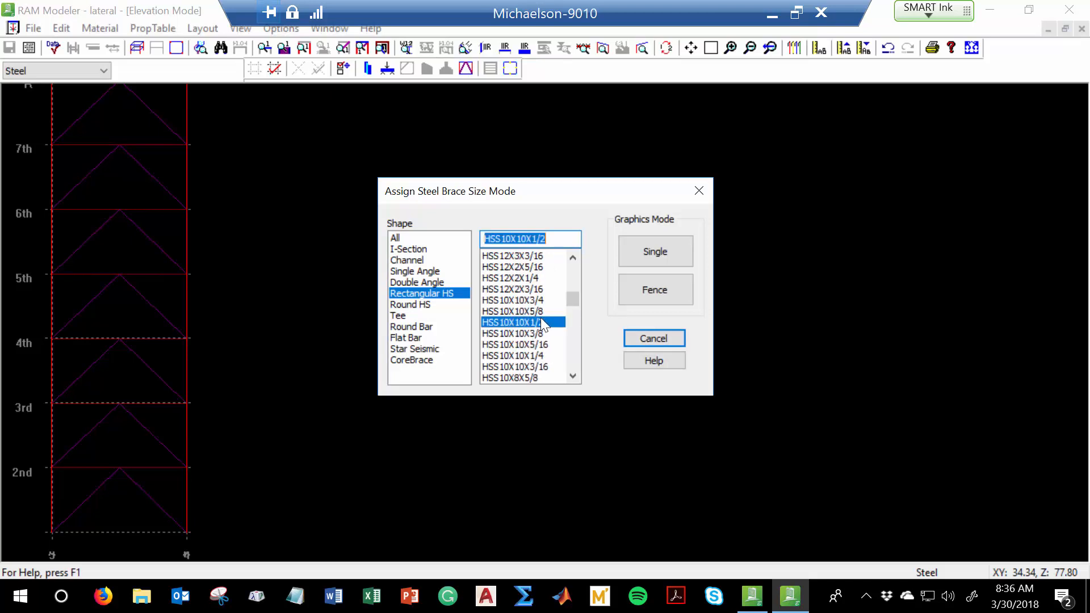
left_click(647, 300)
left_click_drag(224, 546, 33, 84)
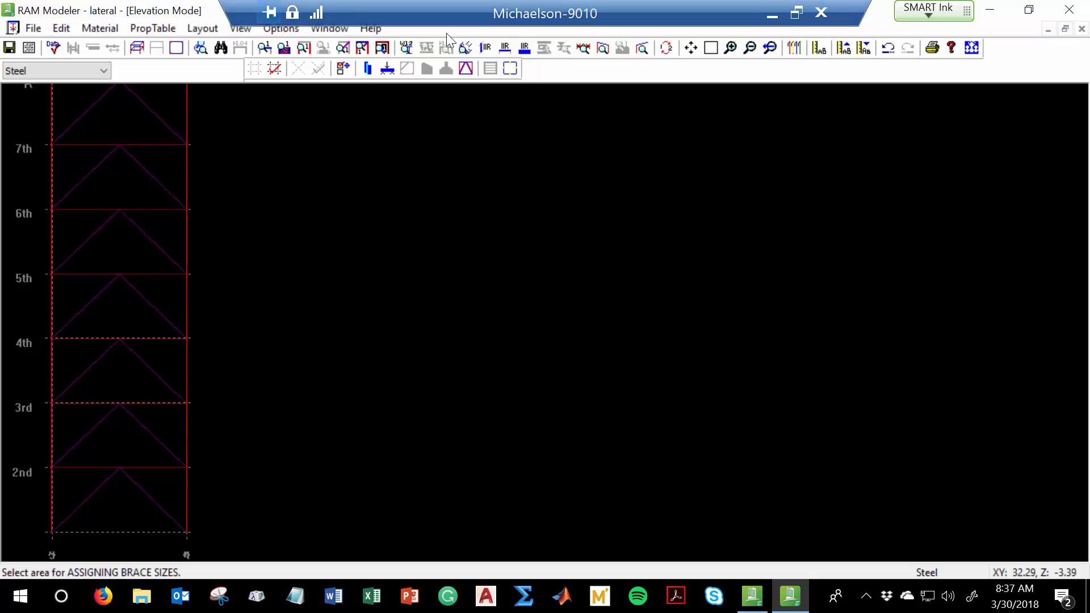
left_click(414, 48)
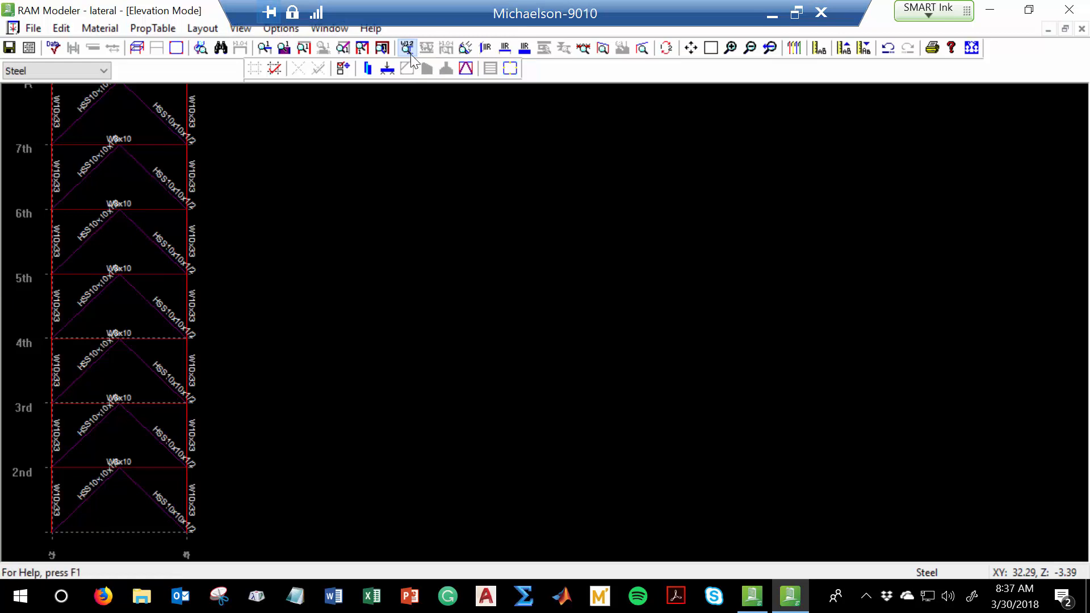
left_click(412, 47)
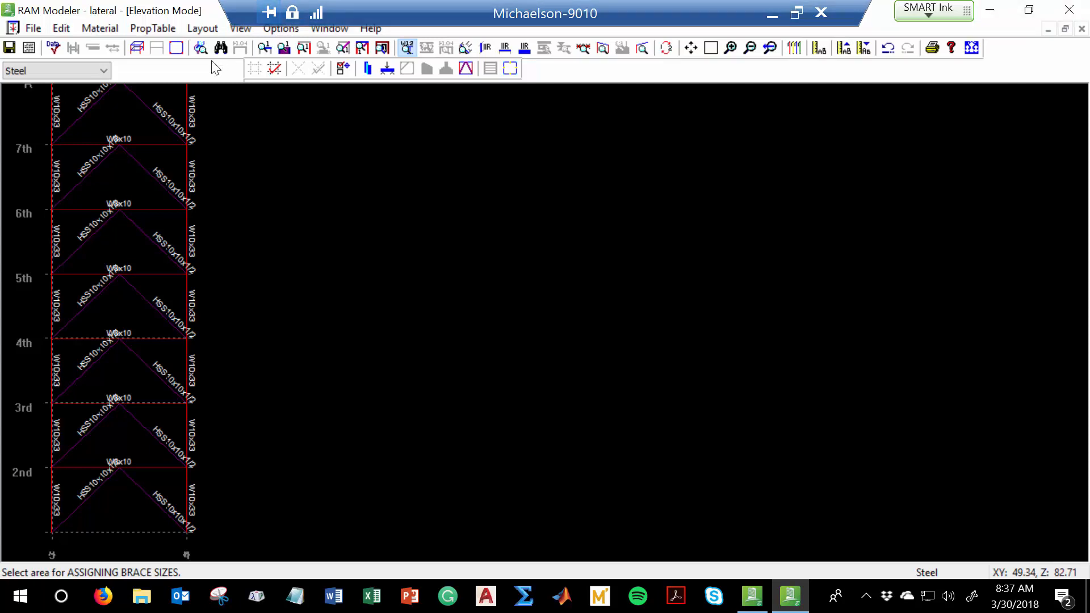
Step: Assign the size HSS10X10X1/2 to all braces in the grid G frame elevation with a fence selection
left_click(176, 47)
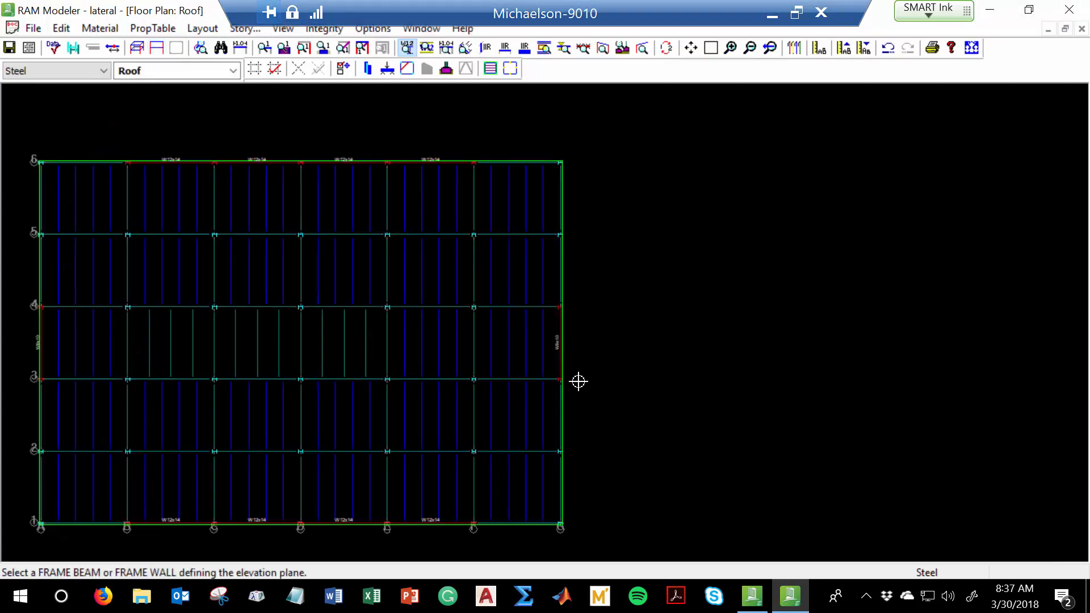
left_click(560, 359)
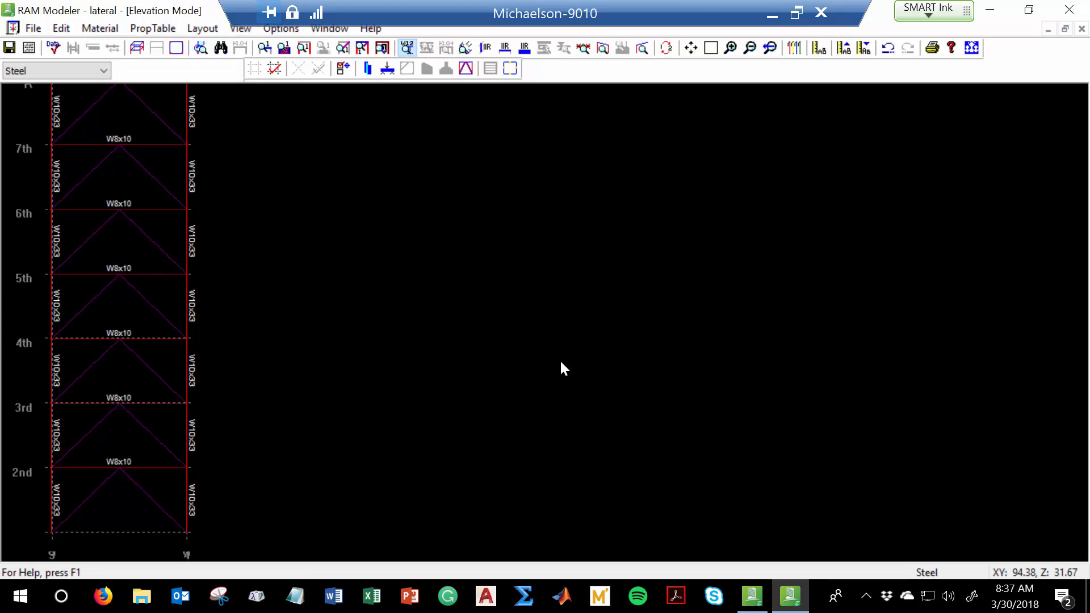
left_click(193, 27)
mouse_move(176, 81)
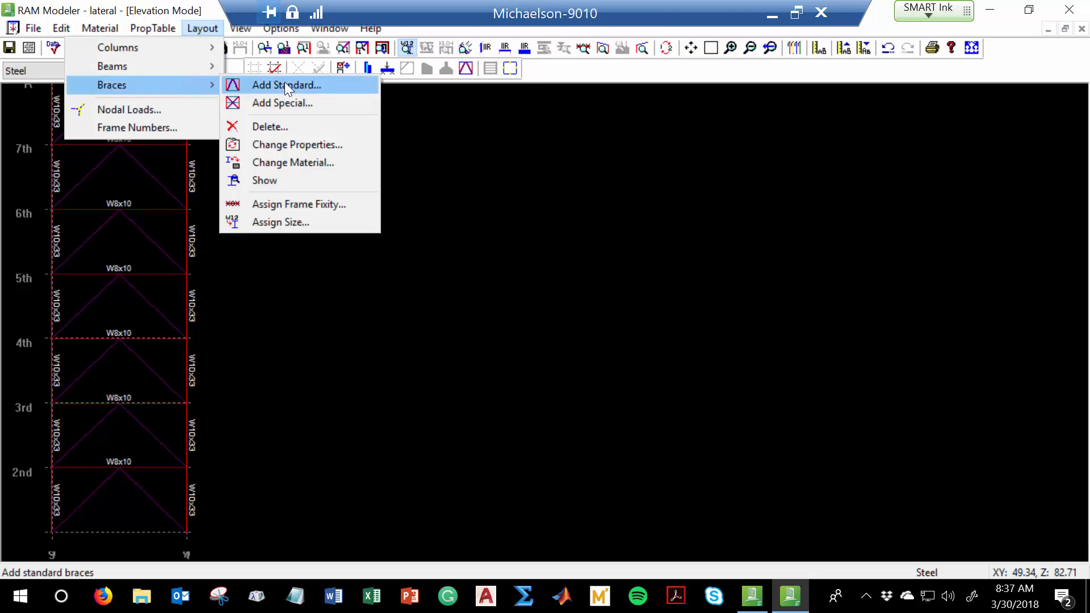
left_click(264, 224)
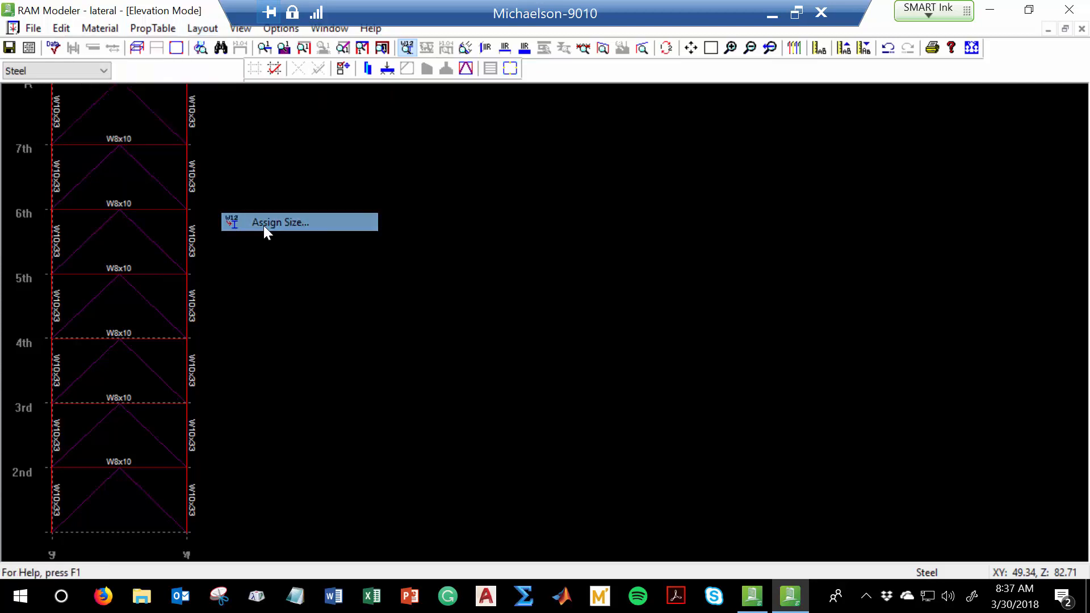
left_click(688, 301)
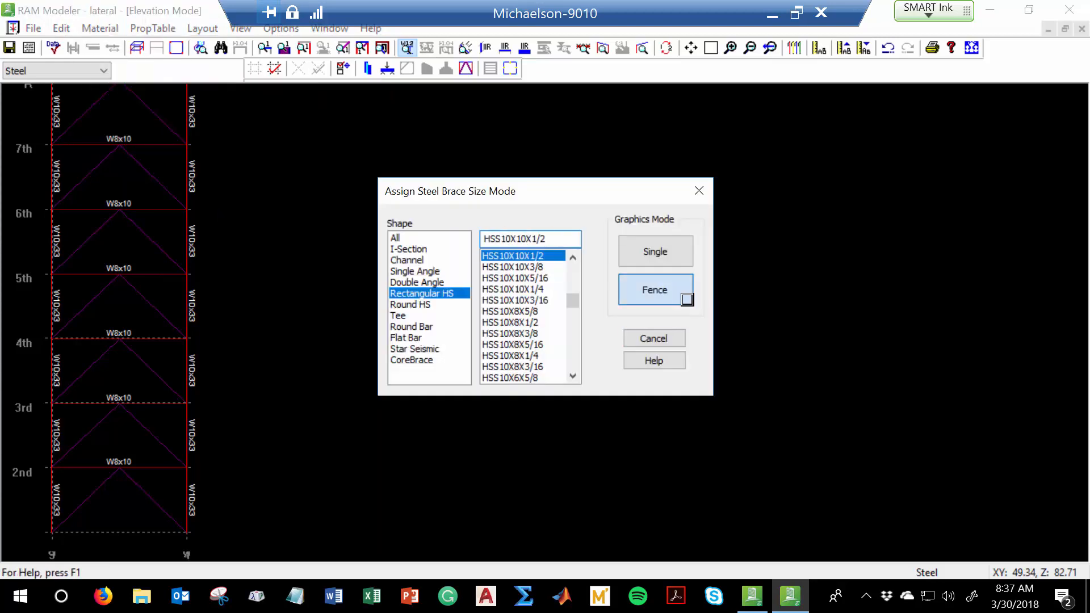
left_click_drag(287, 549, 2, 5)
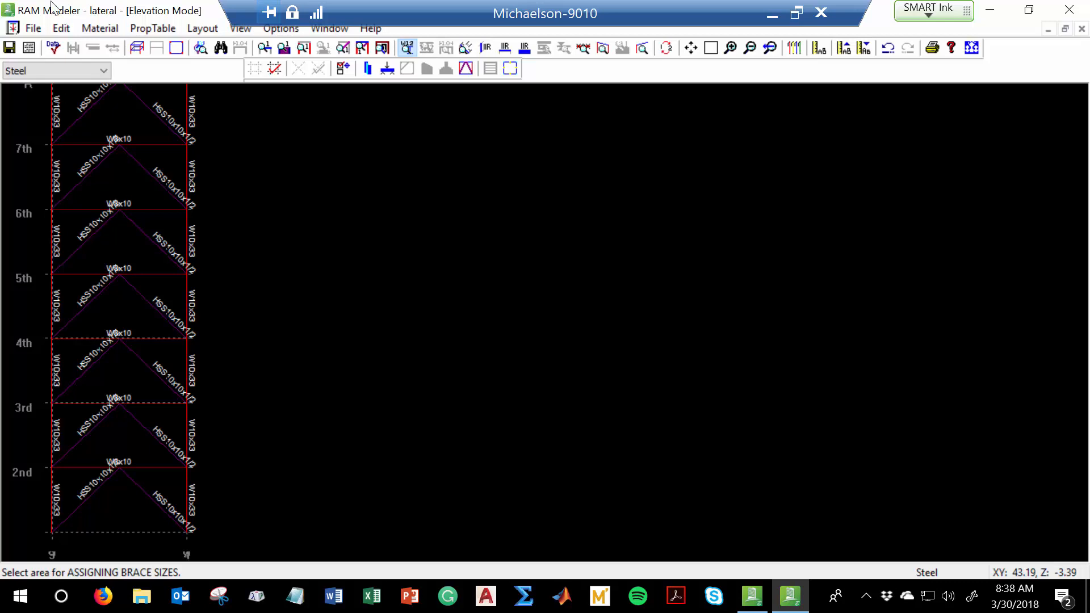
Step: Close the modeler and run Design All in RAM Steel Beam without automatic design after framing, then exit that module
left_click(1081, 29)
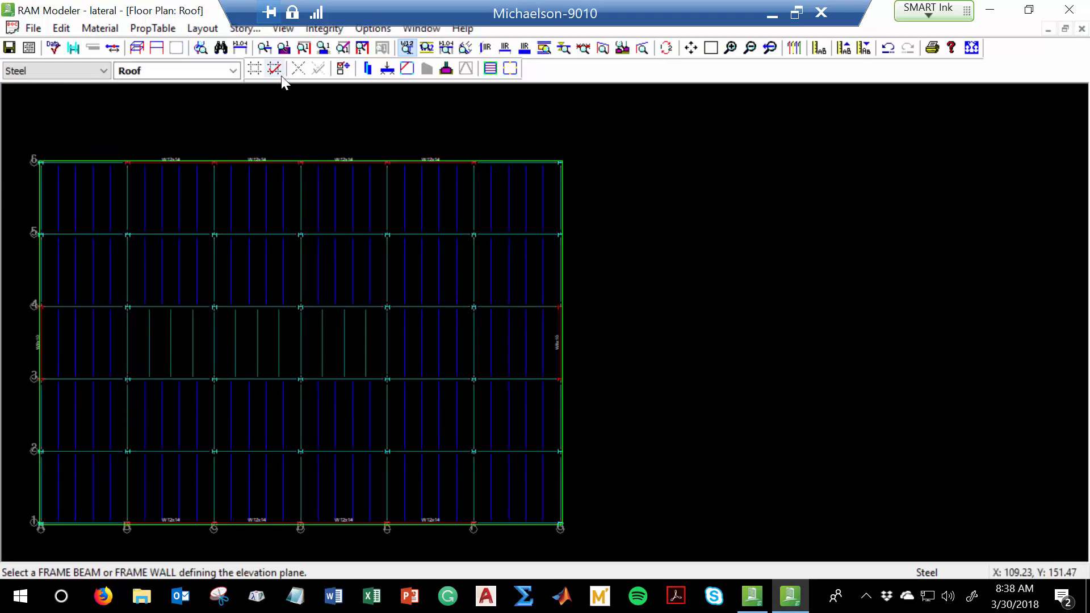
left_click(1081, 29)
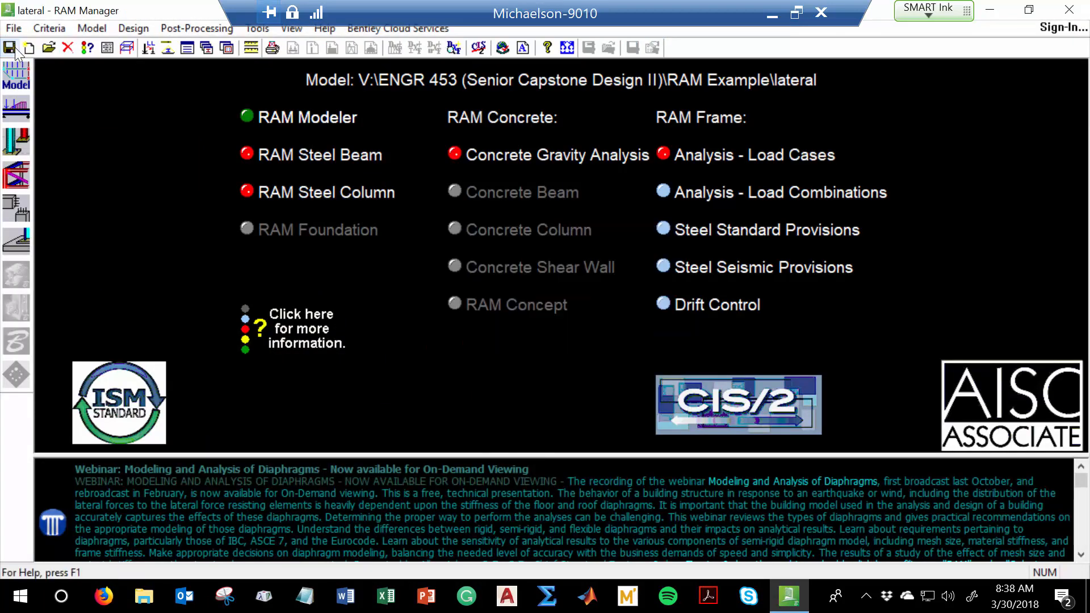
left_click(14, 111)
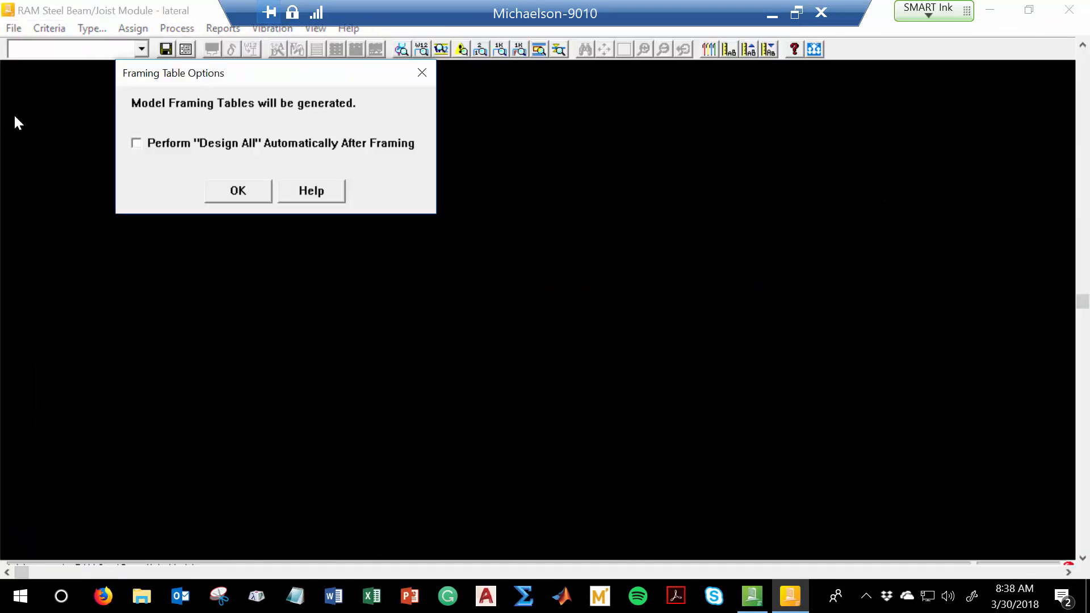
left_click(233, 186)
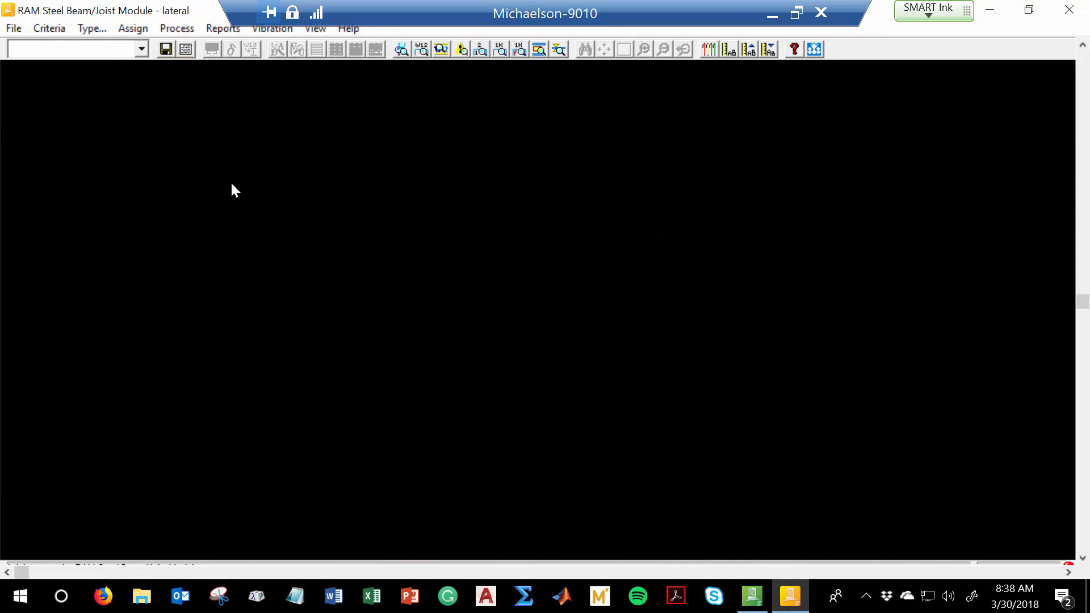
left_click(272, 54)
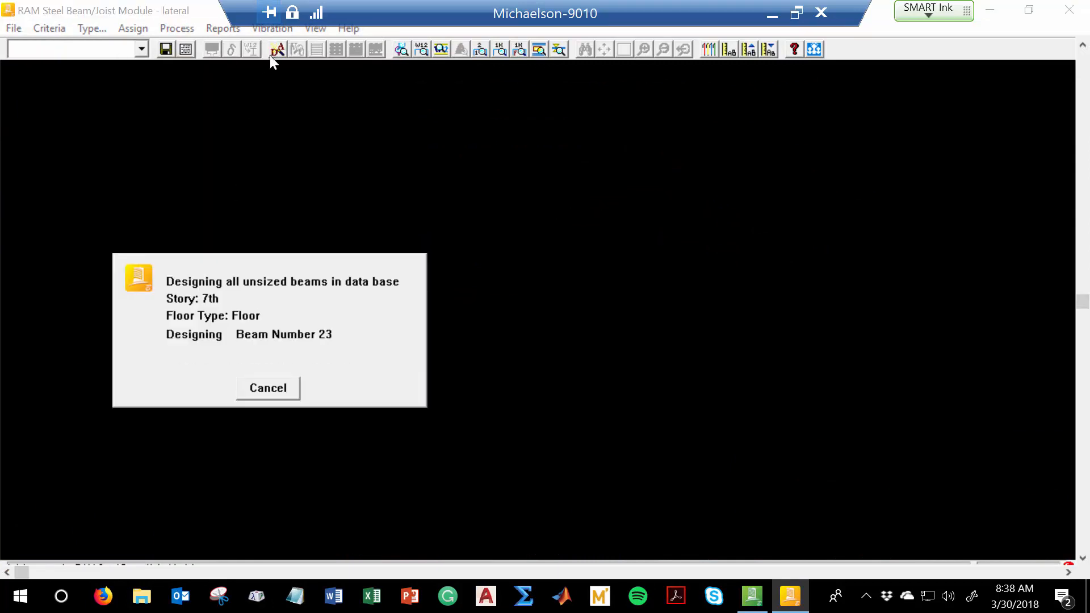
left_click(1069, 10)
Step: Design all columns in RAM Steel Column and return to RAM Manager
left_click(16, 142)
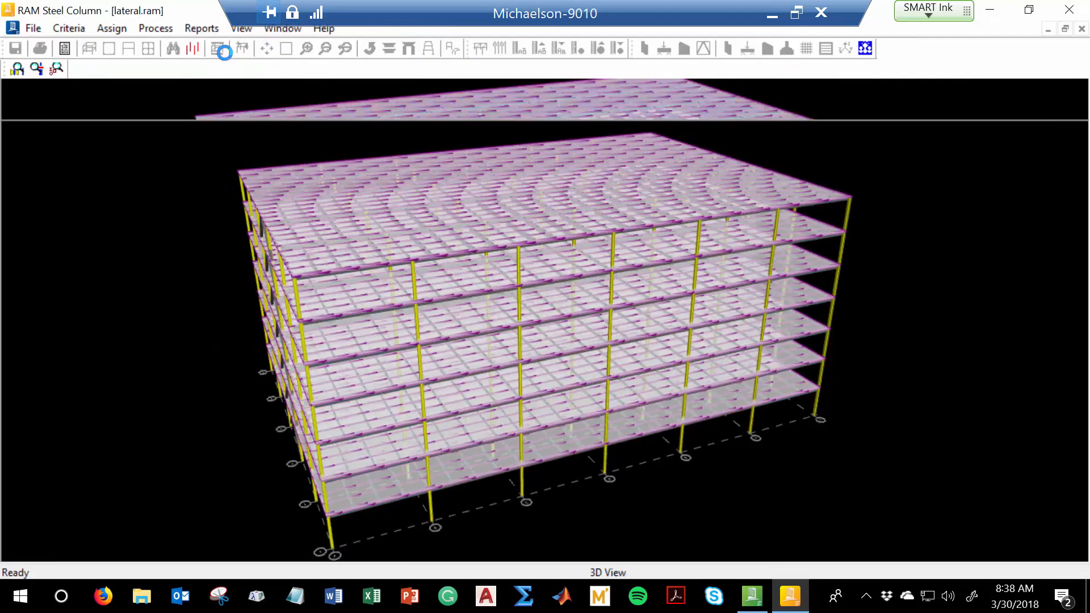
left_click(79, 69)
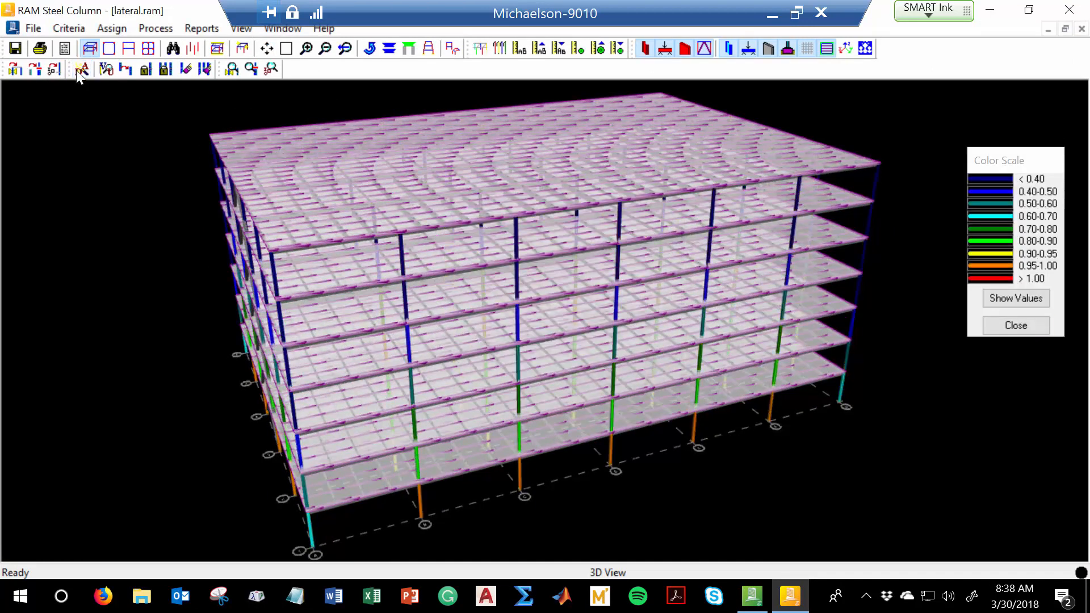
left_click(1081, 28)
left_click(1082, 27)
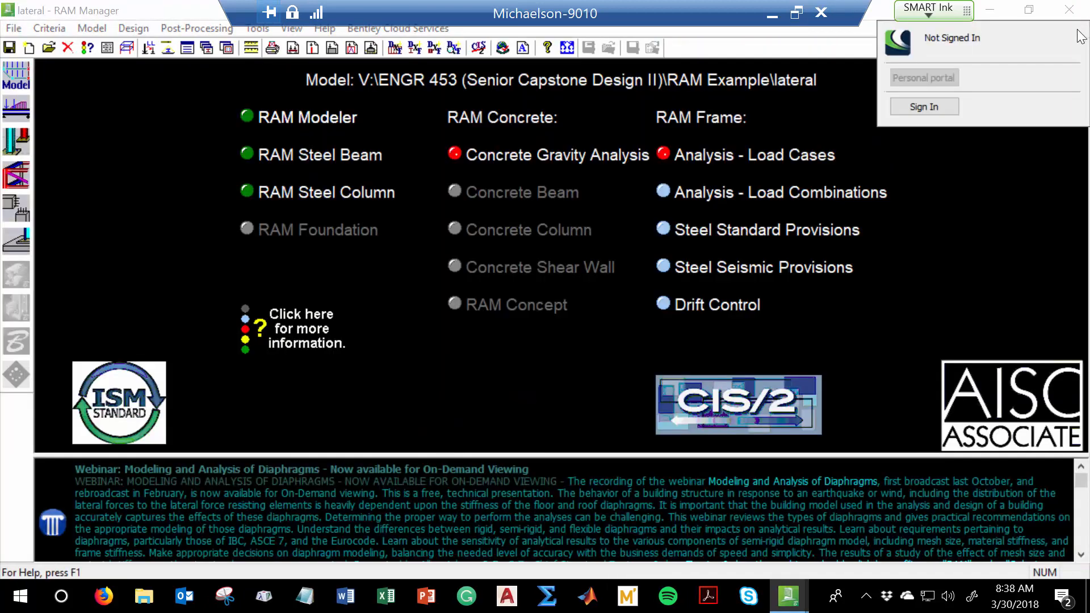
left_click(801, 46)
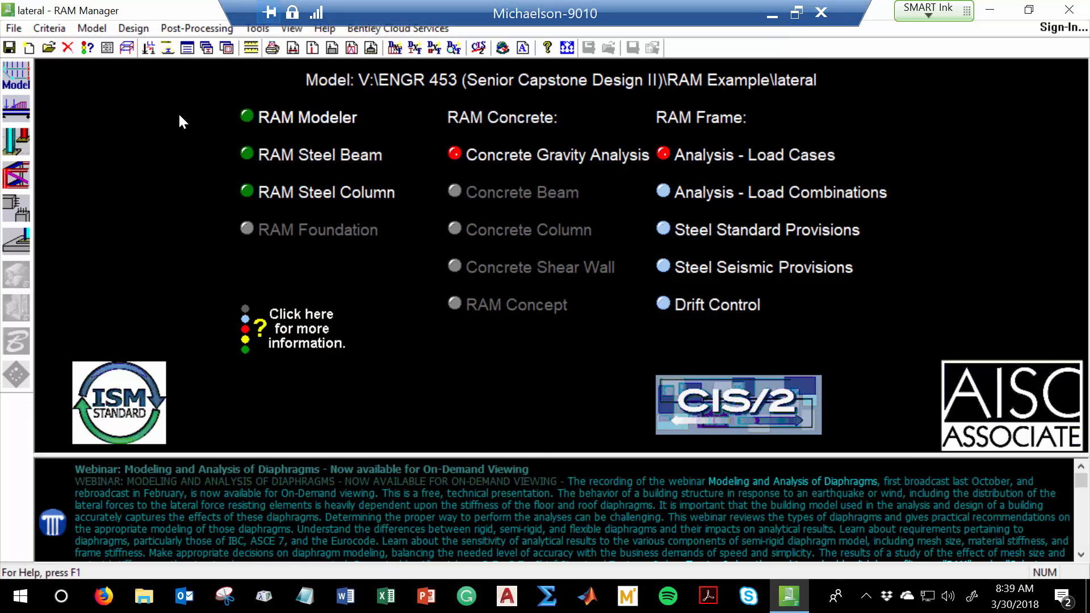
Step: Open the lateral model in RAM Frame and bring the RAM Manager window back into view
left_click(13, 172)
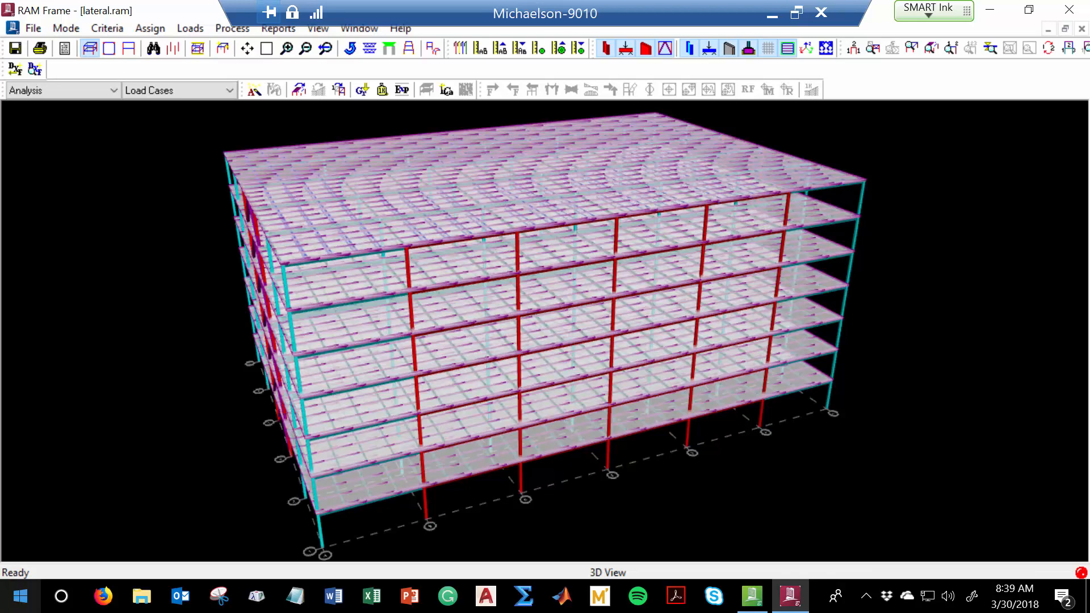
left_click(20, 596)
left_click(991, 9)
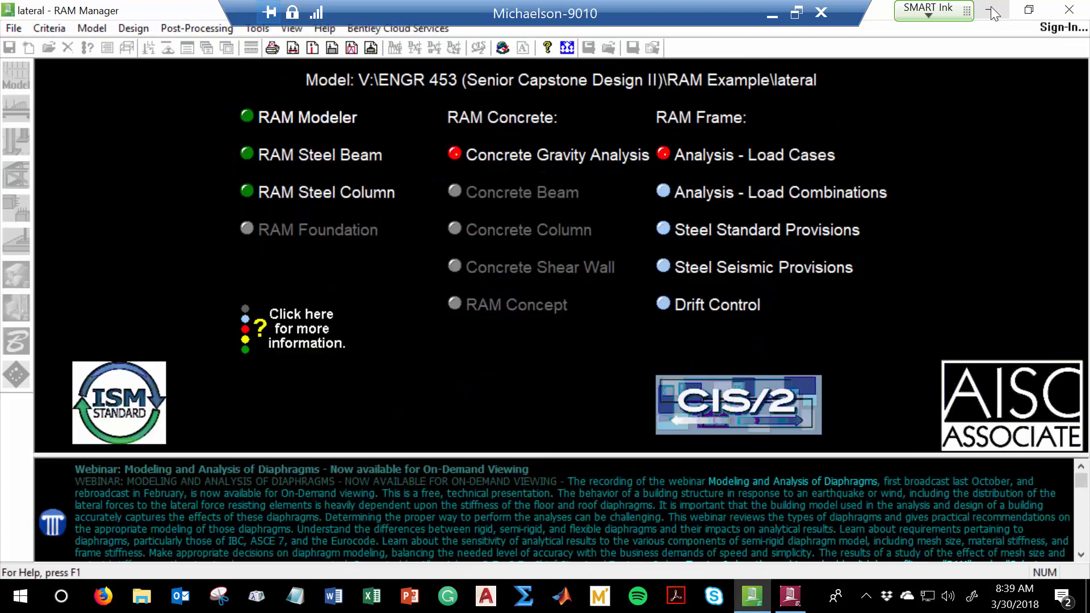
Step: Minimize the remote desktop session and switch to SMART Notebook with a blank page
left_click(771, 14)
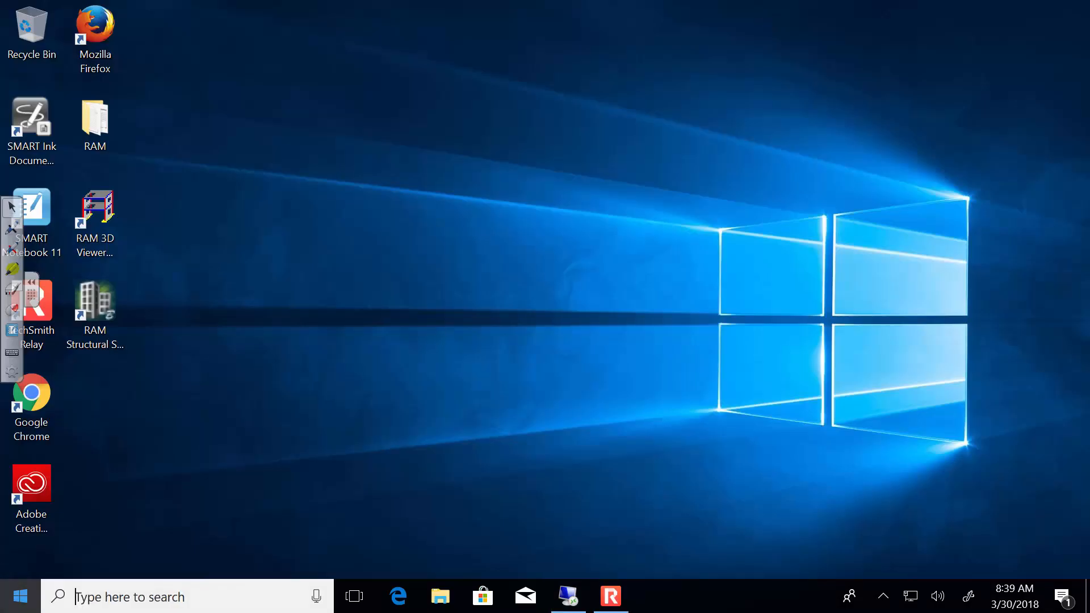
left_click(21, 595)
scroll(179, 512, "down", 3)
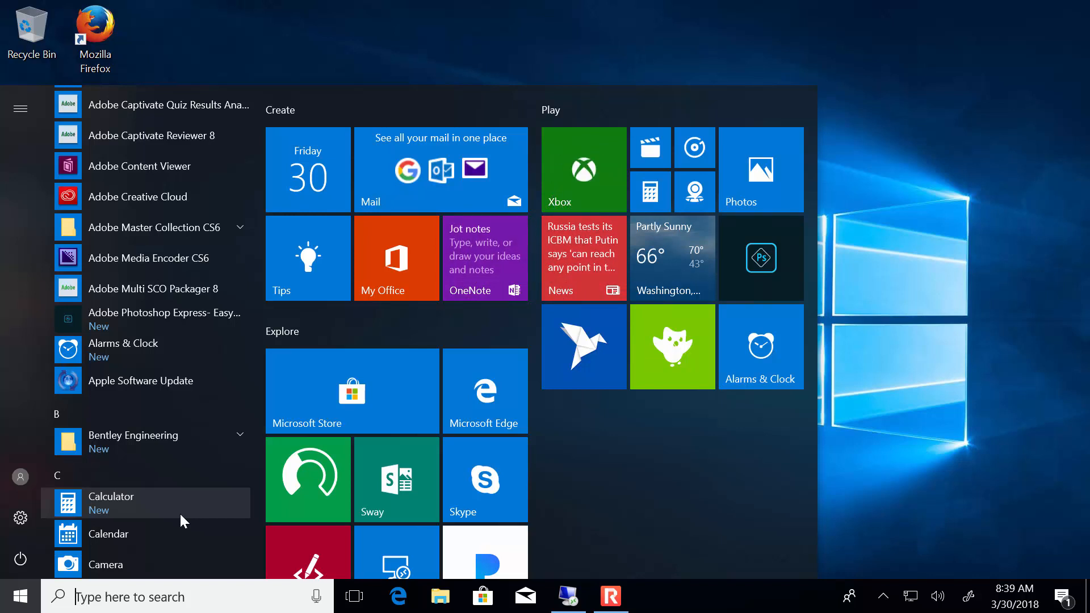
scroll(166, 488, "up", 2)
left_click(337, 4)
left_click(39, 195)
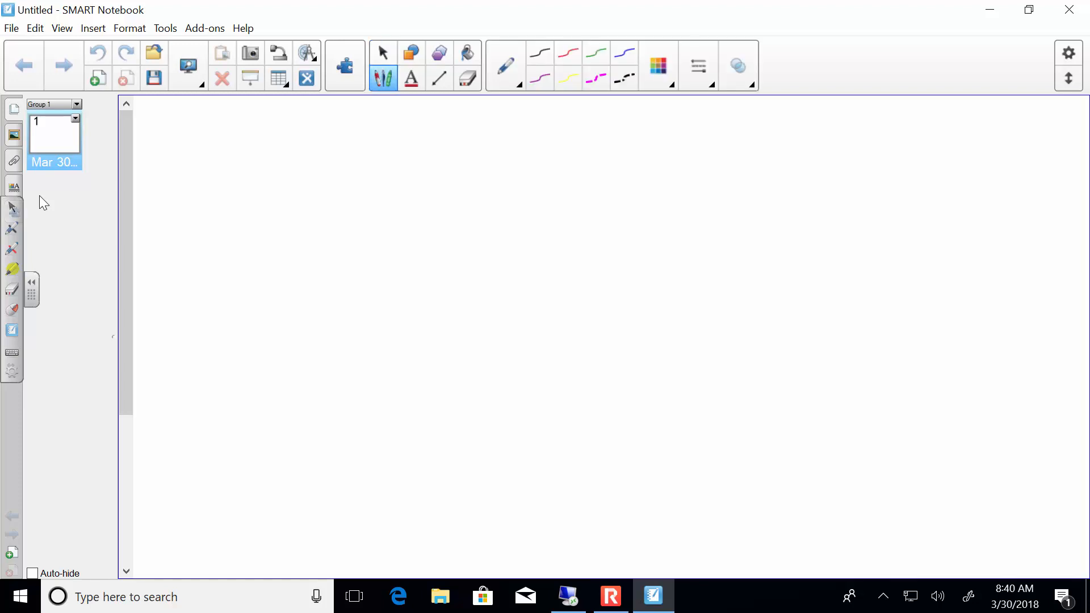
Step: Sketch a rectangular floor plan outline freehand in black and show the page full screen
mouse_move(356, 206)
left_mouse_down()
mouse_move(364, 462)
mouse_move(747, 475)
mouse_move(886, 492)
mouse_move(869, 274)
mouse_move(840, 242)
mouse_move(606, 237)
mouse_move(353, 212)
left_mouse_up()
left_click(467, 78)
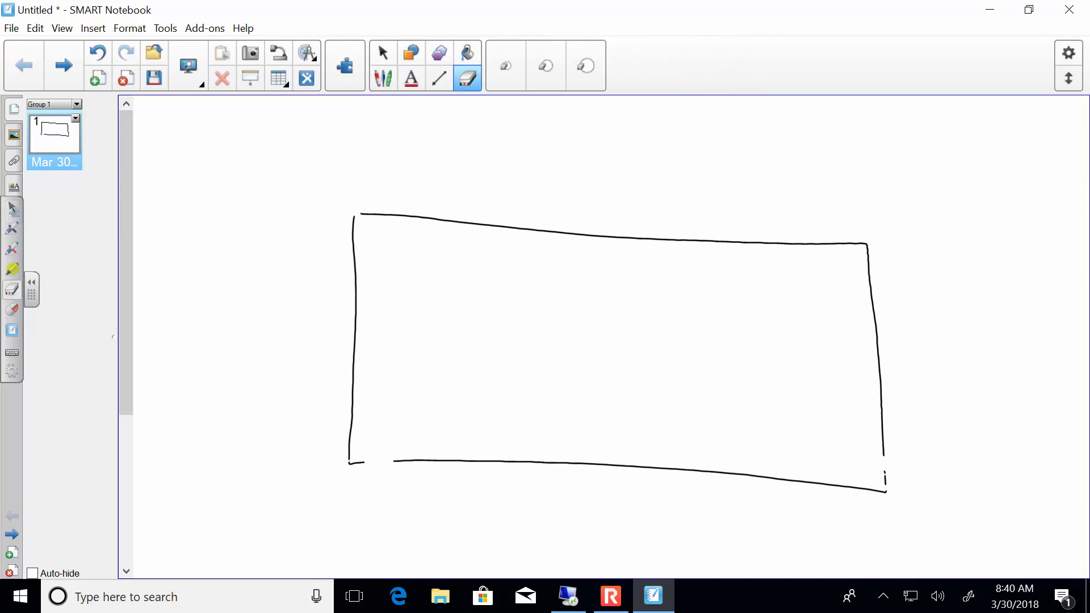
left_click(187, 72)
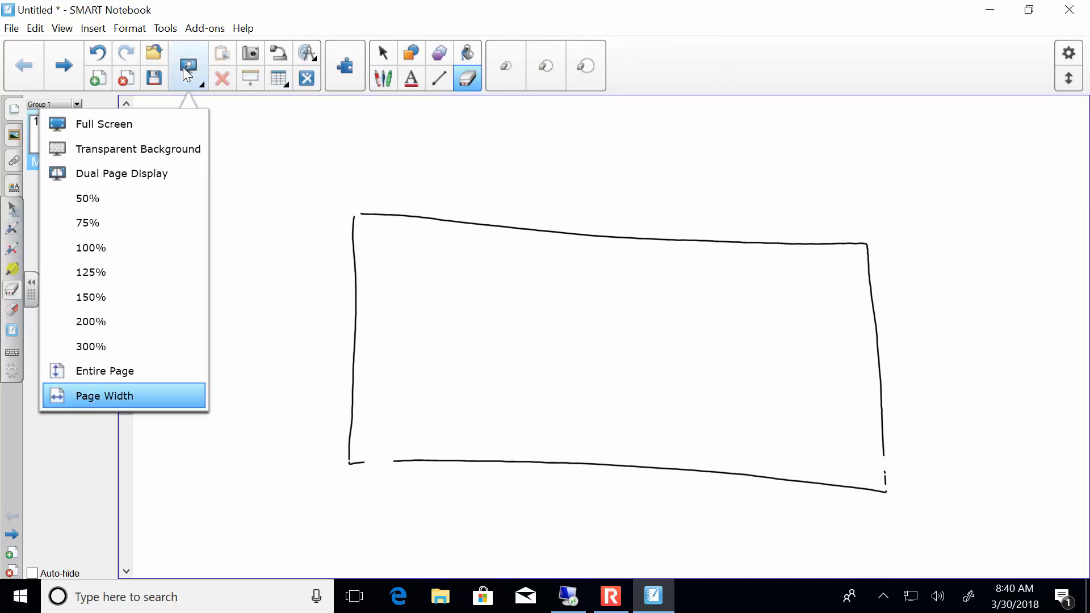
left_click(120, 125)
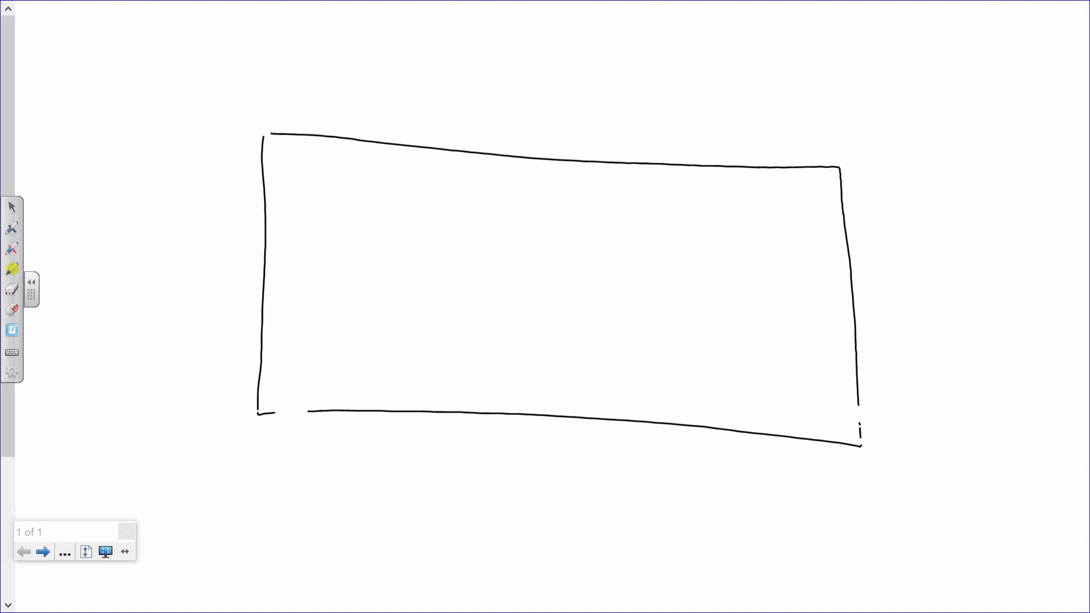
Step: Mark the plan's center with red and blue crosses and draw blue walls on both short sides, making the left wall thicker
mouse_move(544, 286)
left_mouse_down()
mouse_move(565, 286)
mouse_move(555, 295)
left_mouse_up()
left_click_drag(261, 231, 257, 286)
mouse_move(859, 320)
left_mouse_down()
mouse_move(859, 262)
mouse_move(861, 327)
left_mouse_up()
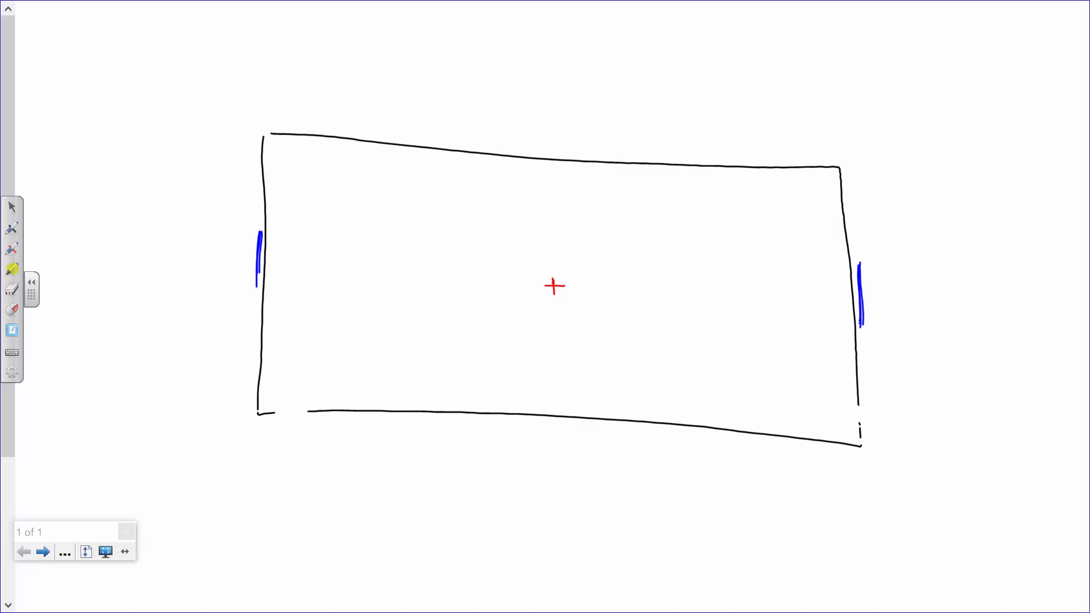
mouse_move(555, 286)
left_mouse_down()
mouse_move(554, 300)
mouse_move(542, 286)
left_mouse_up()
mouse_move(260, 230)
left_mouse_down()
mouse_move(257, 298)
mouse_move(262, 216)
mouse_move(256, 310)
mouse_move(266, 239)
left_mouse_up()
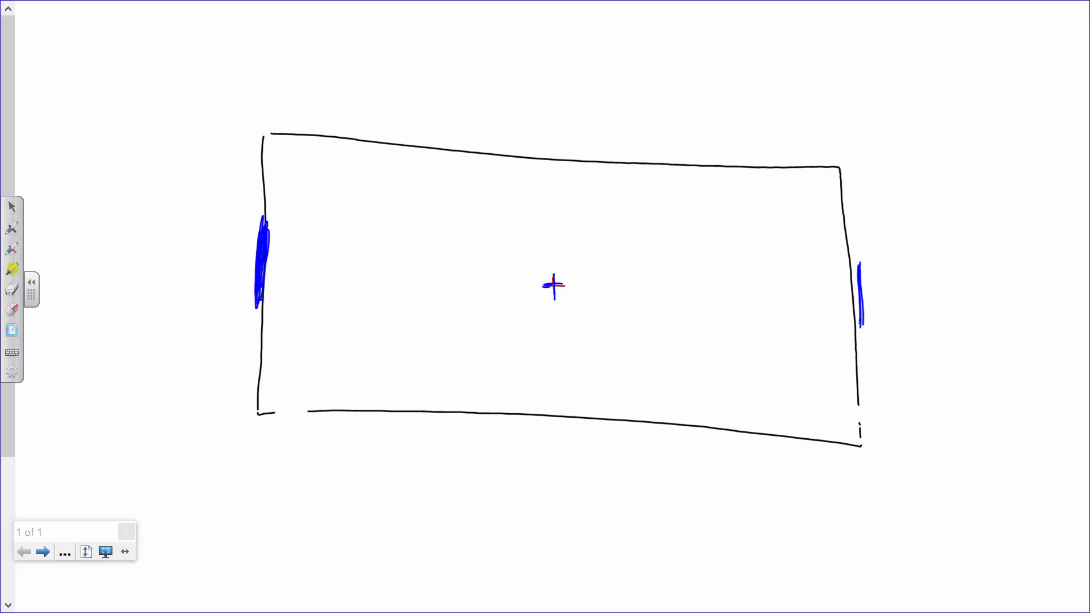
Step: Erase the overlapping center crosses, redraw the red one in the middle and place a blue cross toward the thicker wall
left_click(12, 289)
mouse_move(553, 286)
left_mouse_down()
mouse_move(536, 271)
mouse_move(562, 290)
mouse_move(550, 294)
left_mouse_up()
left_click_drag(543, 284, 572, 281)
left_click_drag(410, 264, 408, 287)
left_click_drag(396, 276, 426, 274)
Step: Sketch an irregular C-shaped floor plan below the rectangle and mark four wall segments along its outer edges in red
left_click(13, 502)
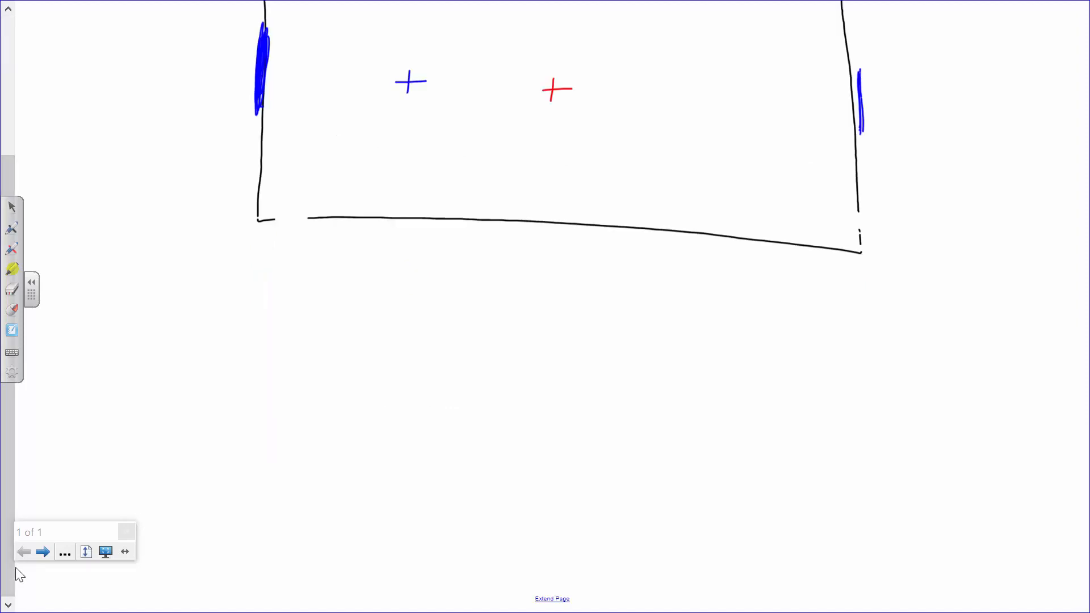
mouse_move(674, 296)
left_mouse_down()
mouse_move(348, 302)
mouse_move(344, 507)
mouse_move(528, 543)
mouse_move(807, 532)
mouse_move(730, 461)
mouse_move(615, 457)
mouse_move(542, 391)
mouse_move(527, 469)
mouse_move(425, 385)
mouse_move(746, 304)
mouse_move(659, 297)
left_mouse_up()
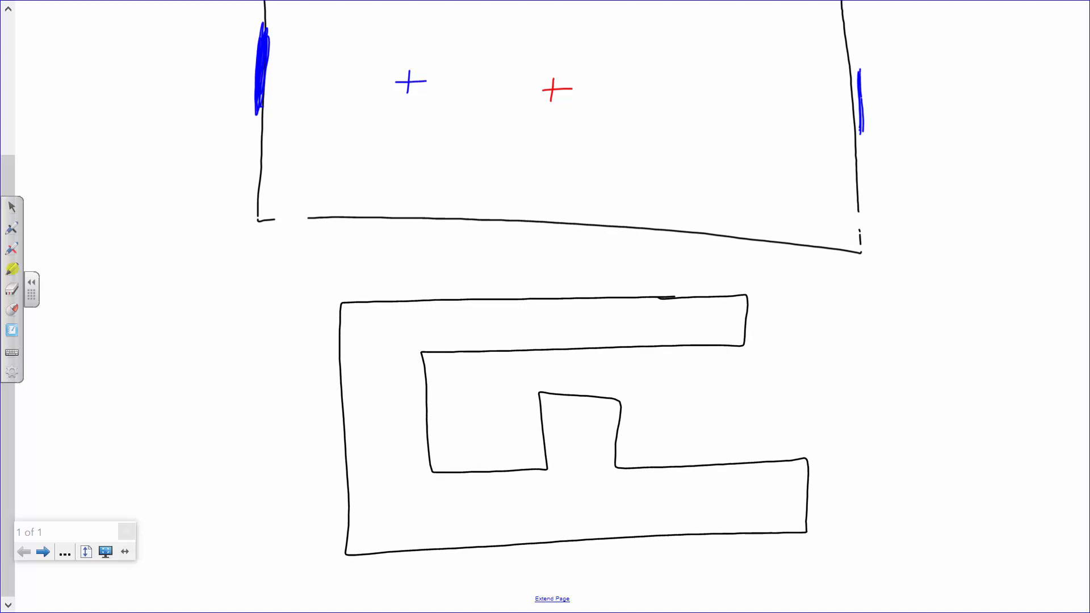
left_click_drag(746, 304, 741, 341)
left_click_drag(369, 303, 414, 301)
left_click_drag(348, 505, 350, 534)
mouse_move(656, 534)
left_mouse_down()
mouse_move(743, 534)
mouse_move(658, 538)
left_mouse_up()
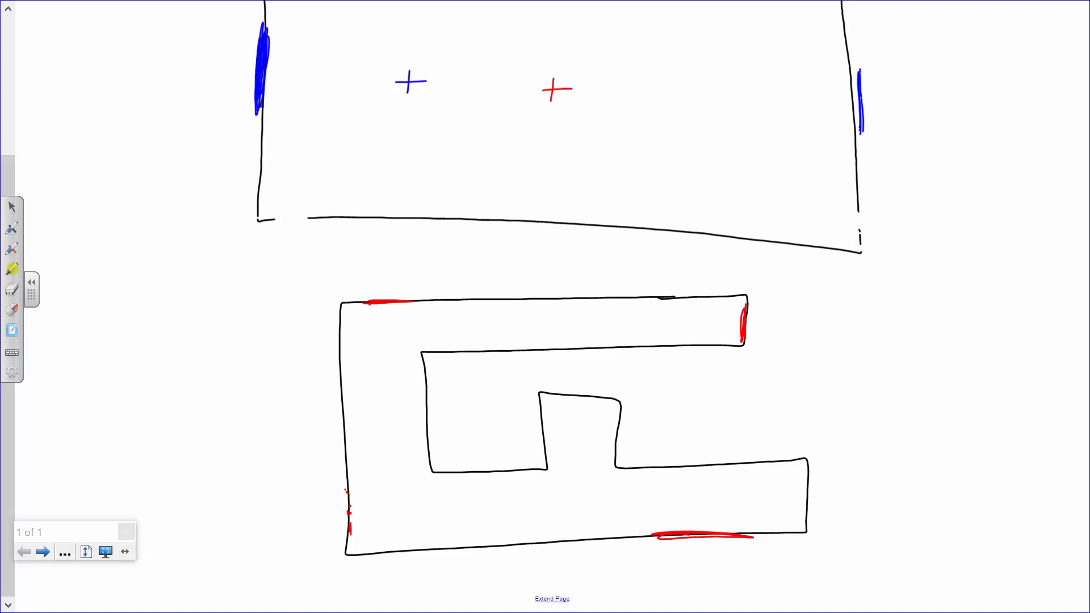
Step: Add a blue cross beside the inner projection and a red cross inside the recess of the C-shaped plan
mouse_move(526, 444)
left_mouse_down()
mouse_move(526, 457)
mouse_move(544, 448)
mouse_move(529, 464)
left_mouse_up()
left_click_drag(454, 393, 456, 416)
mouse_move(446, 402)
left_mouse_down()
mouse_move(462, 401)
mouse_move(458, 420)
left_mouse_up()
Step: Leave the full-screen notebook page, return to the remote desktop session and bring up the lateral model in RAM Frame
key("Escape")
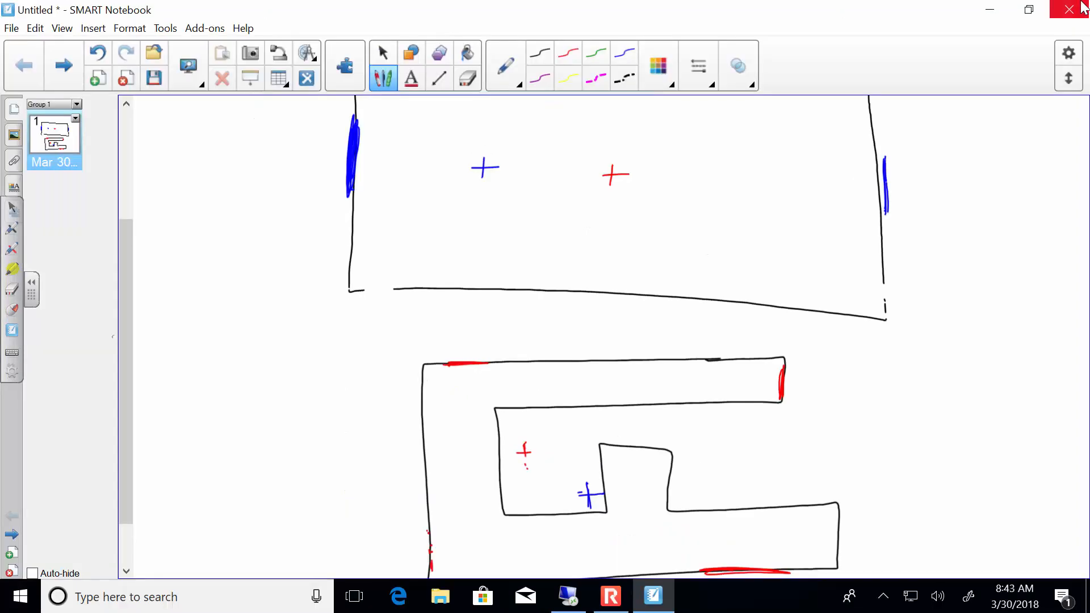
left_click(991, 10)
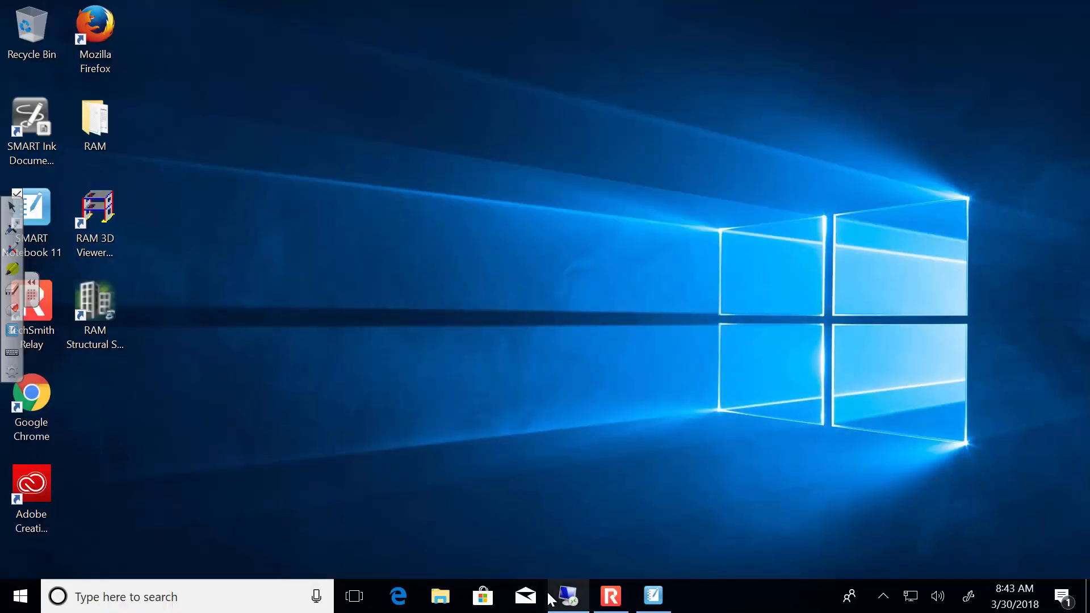
mouse_move(550, 599)
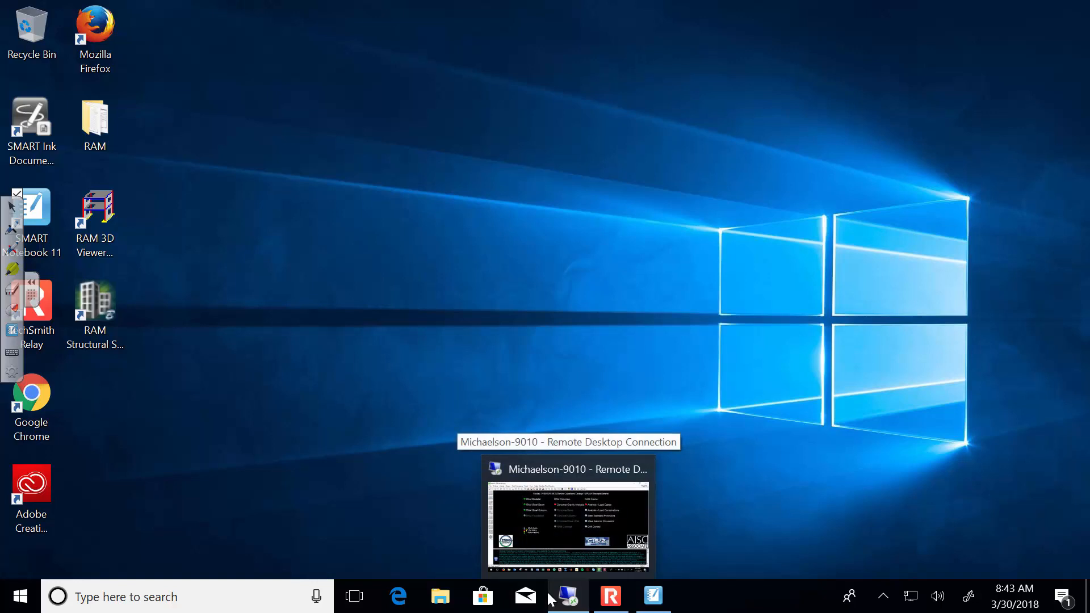
left_click(568, 477)
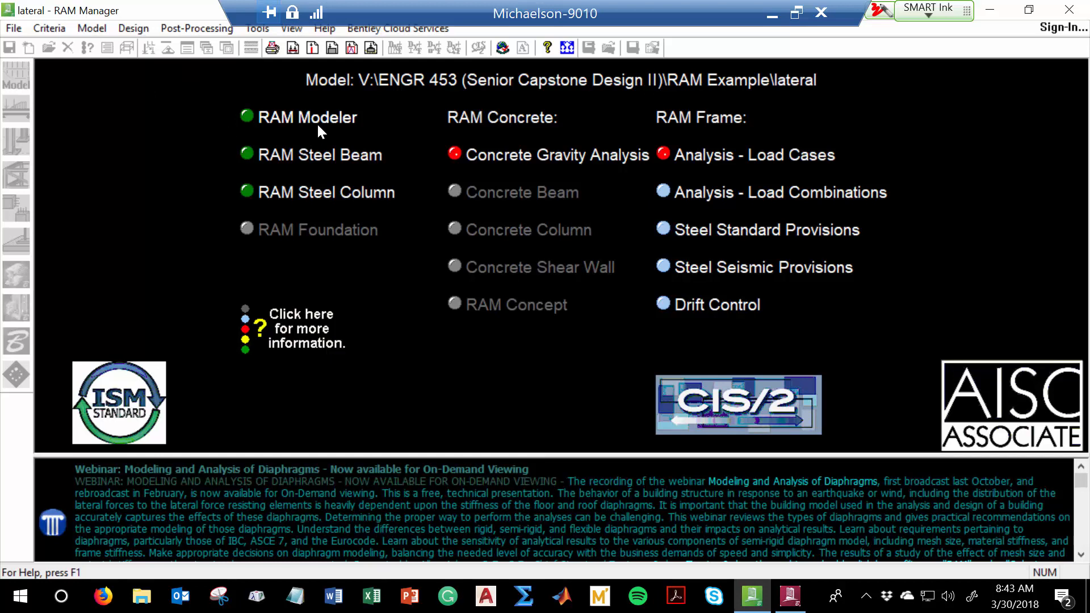
left_click(790, 596)
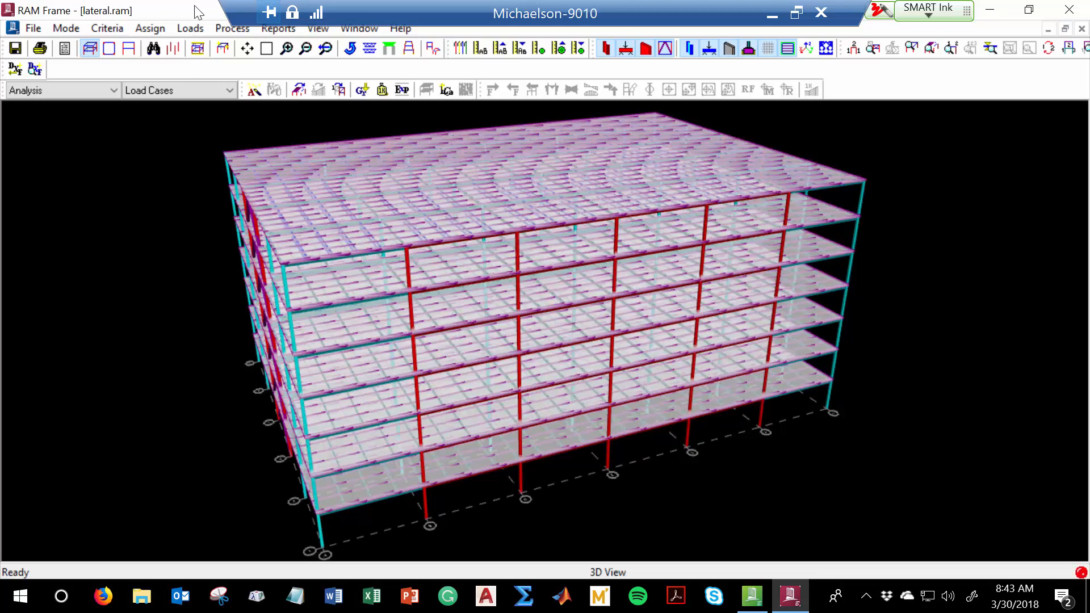
Step: Review the general analysis criteria and try the AISC 360 reduced stiffness option for steel members, without saving changes
left_click(66, 29)
mouse_move(71, 49)
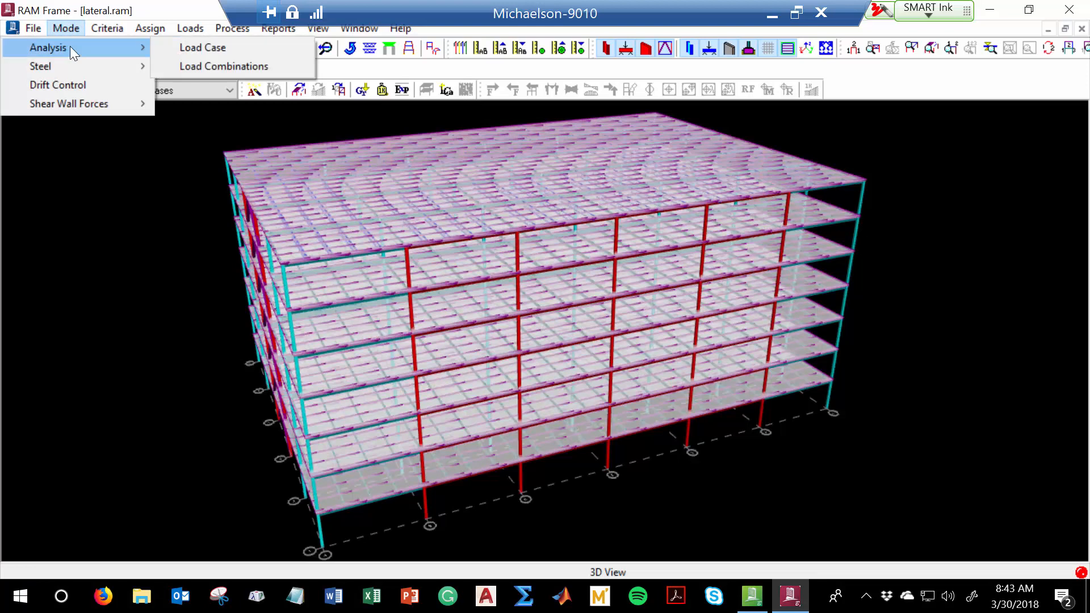
mouse_move(96, 32)
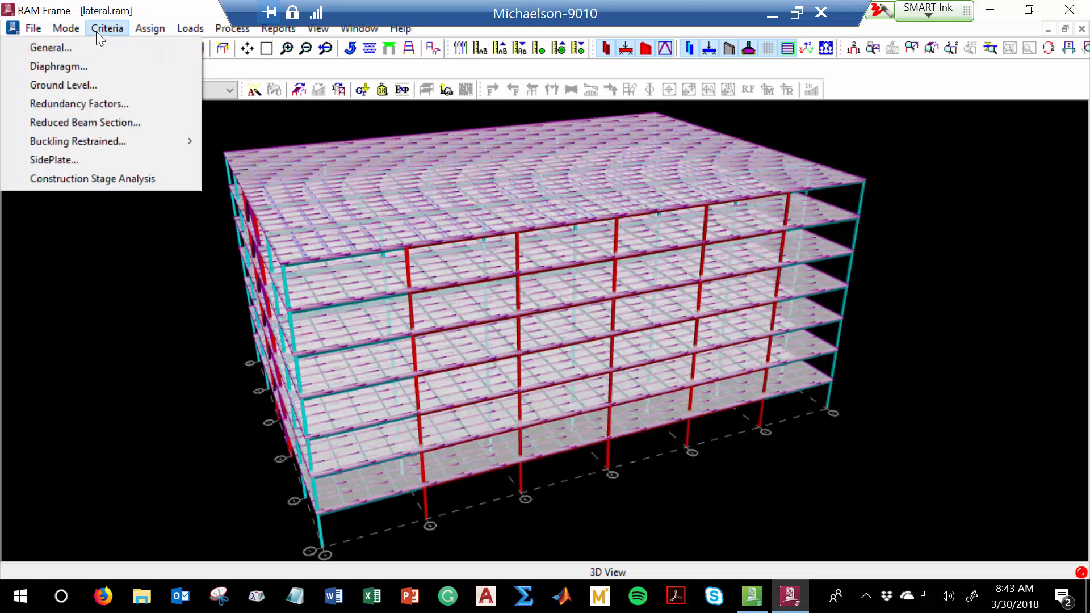
left_click(97, 45)
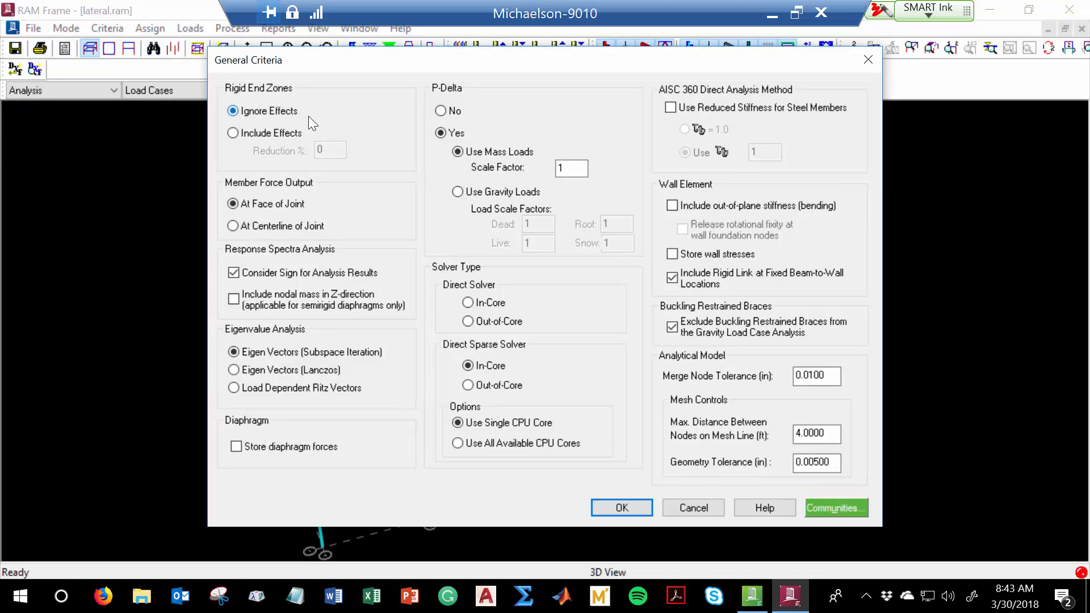
left_click(671, 108)
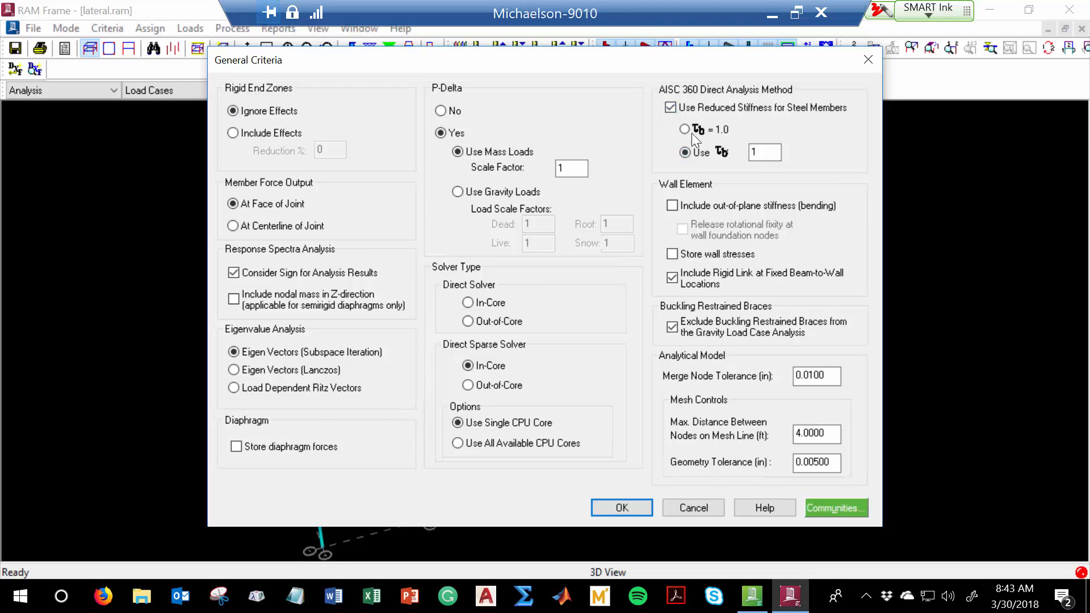
left_click(708, 107)
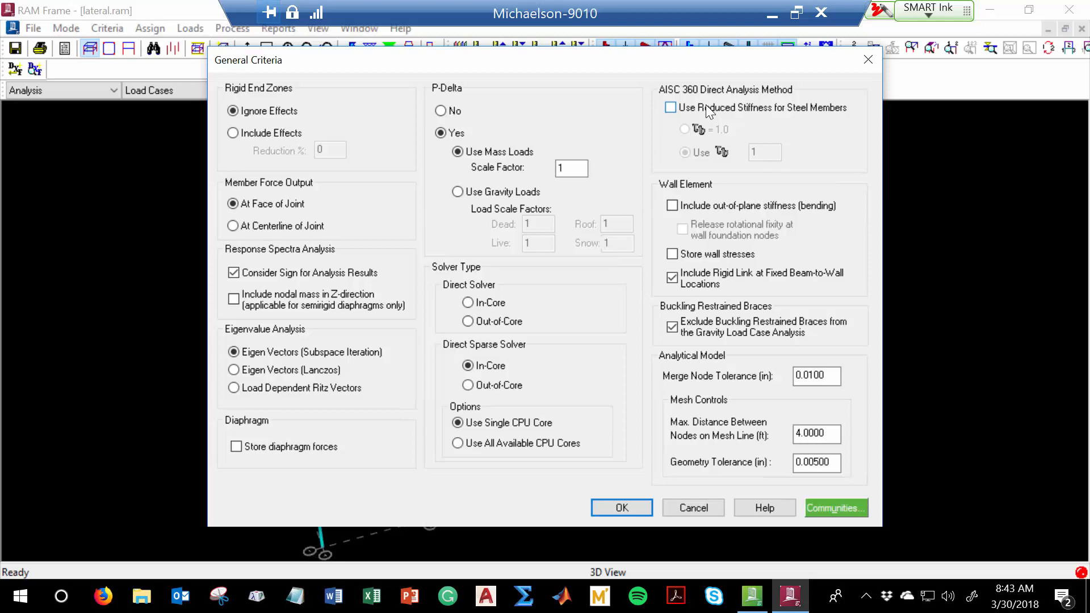
left_click(708, 104)
left_click(869, 61)
Step: Review the diaphragm criteria for each story, including the in-plane stiffness assignments
left_click(110, 31)
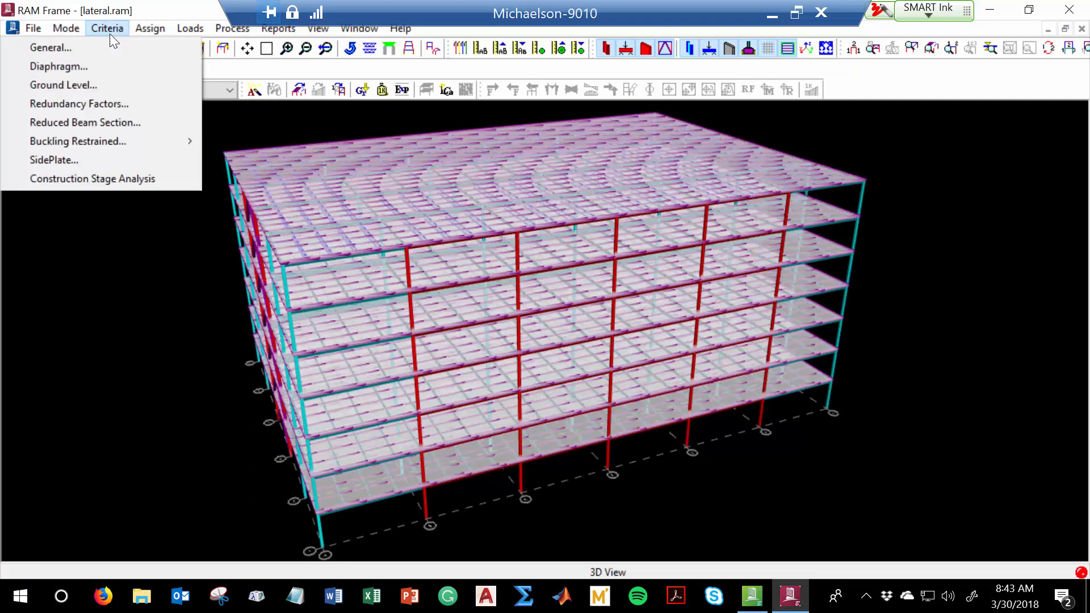
left_click(113, 73)
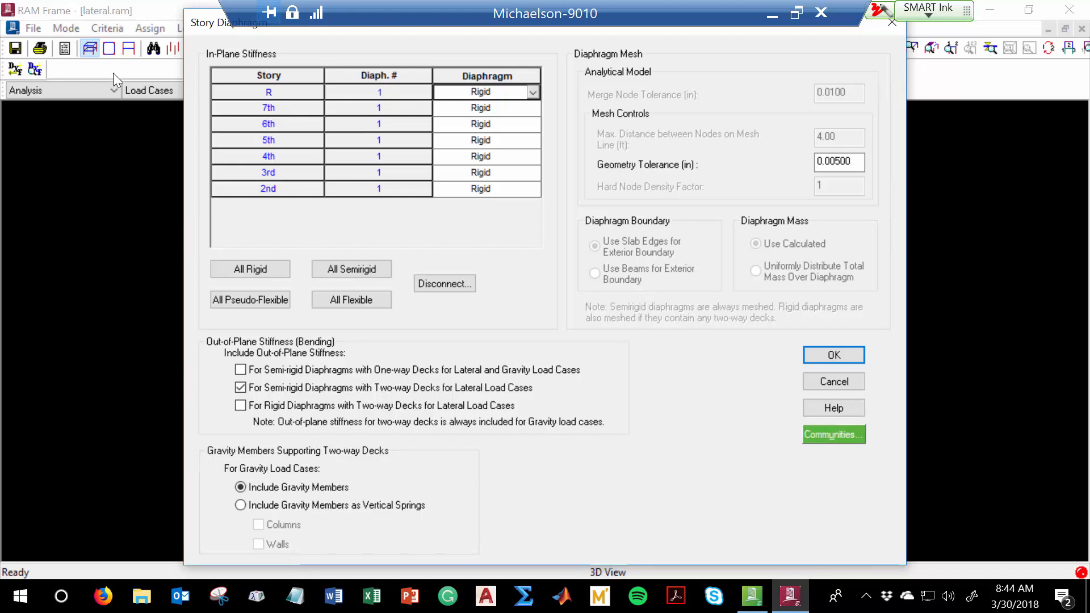
left_click(892, 22)
Step: Review the wind exposure settings for each story, including the building extents and the roof parapet height
left_click(187, 28)
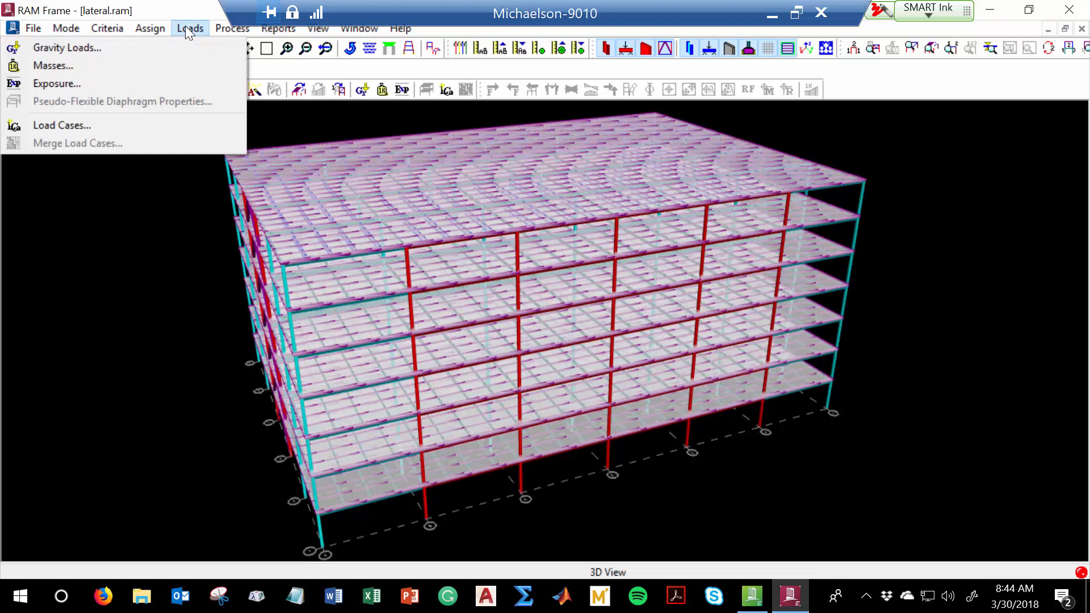
mouse_move(154, 32)
left_click(168, 84)
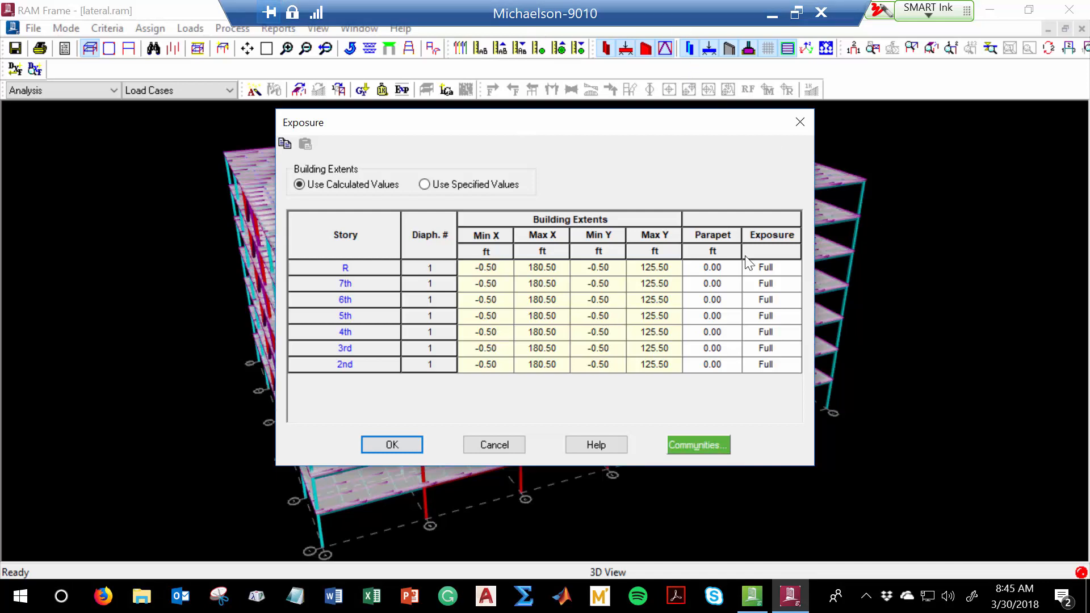
left_click(717, 268)
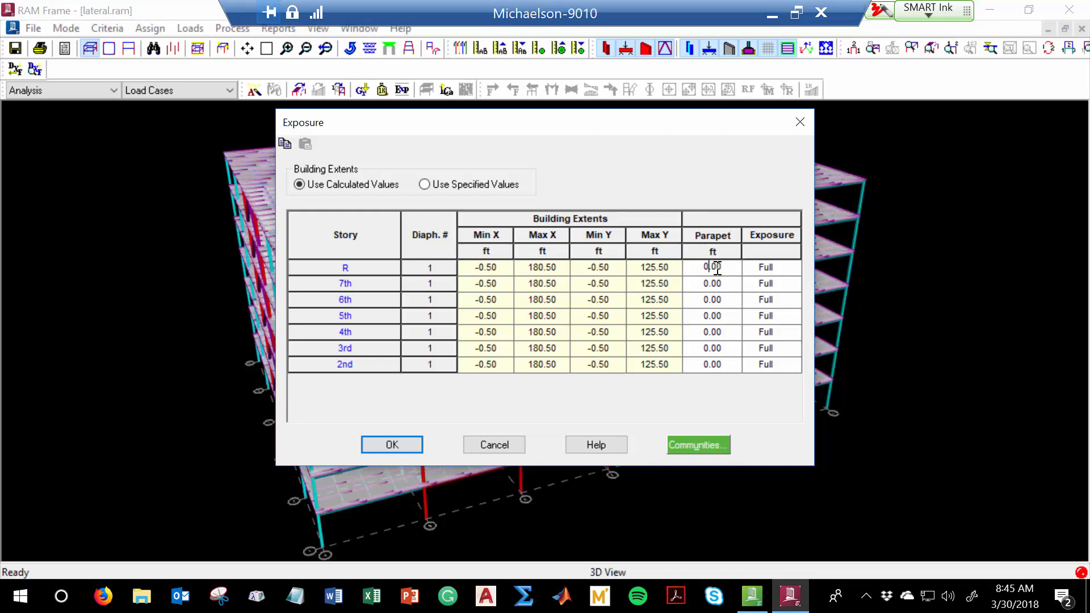
left_click(800, 122)
left_click(189, 29)
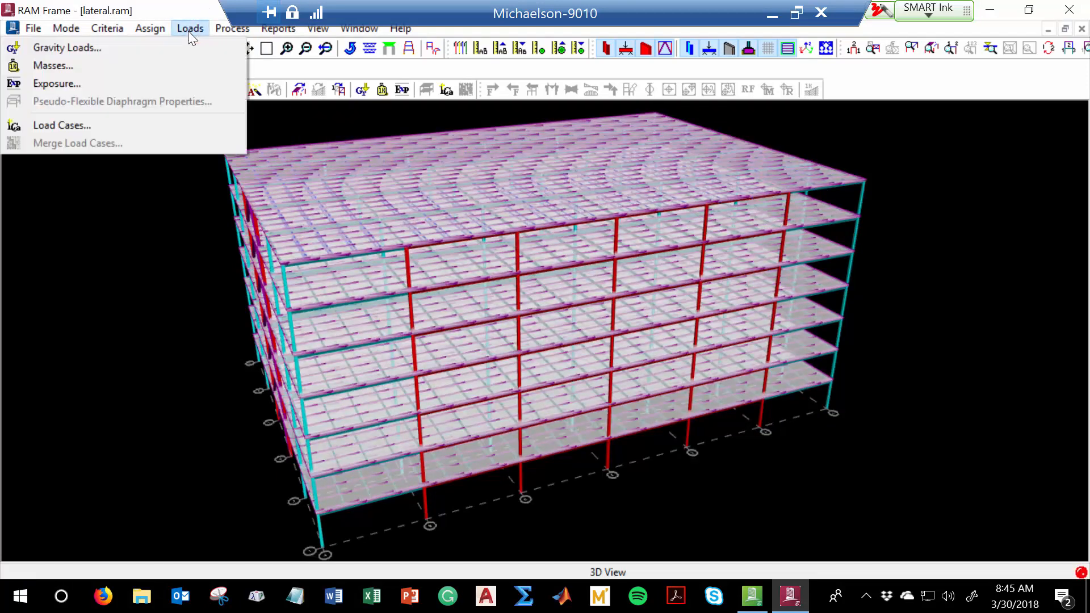
mouse_move(159, 30)
left_click(131, 123)
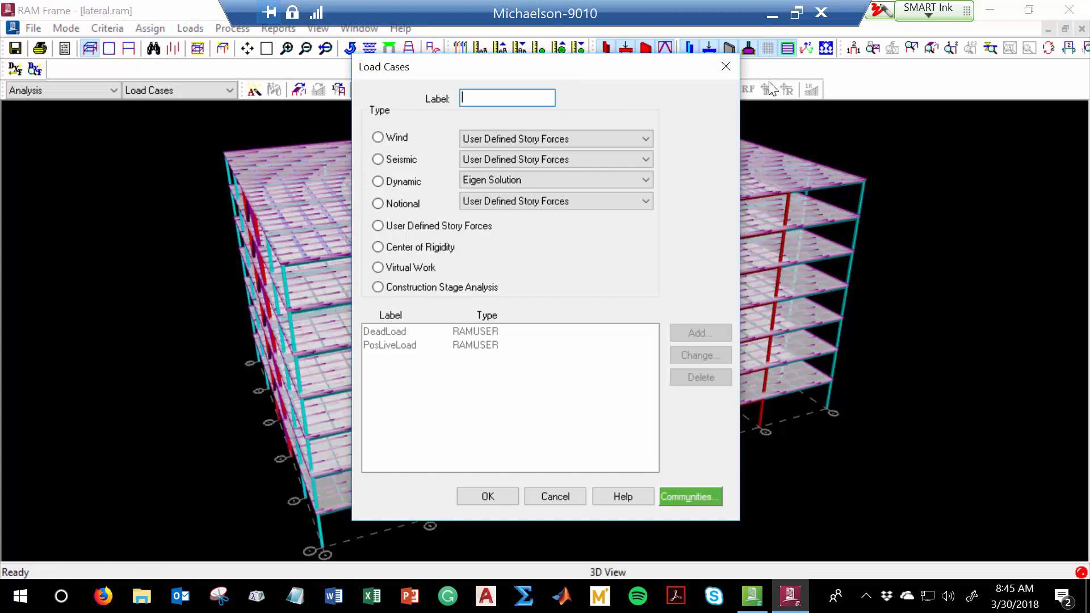
left_click(727, 66)
Step: Add ASCE 7-10 wind load cases labelled Wind for both axes, with exposure B, Kzt 1.000 and a 110 mph basic wind speed
left_click(190, 28)
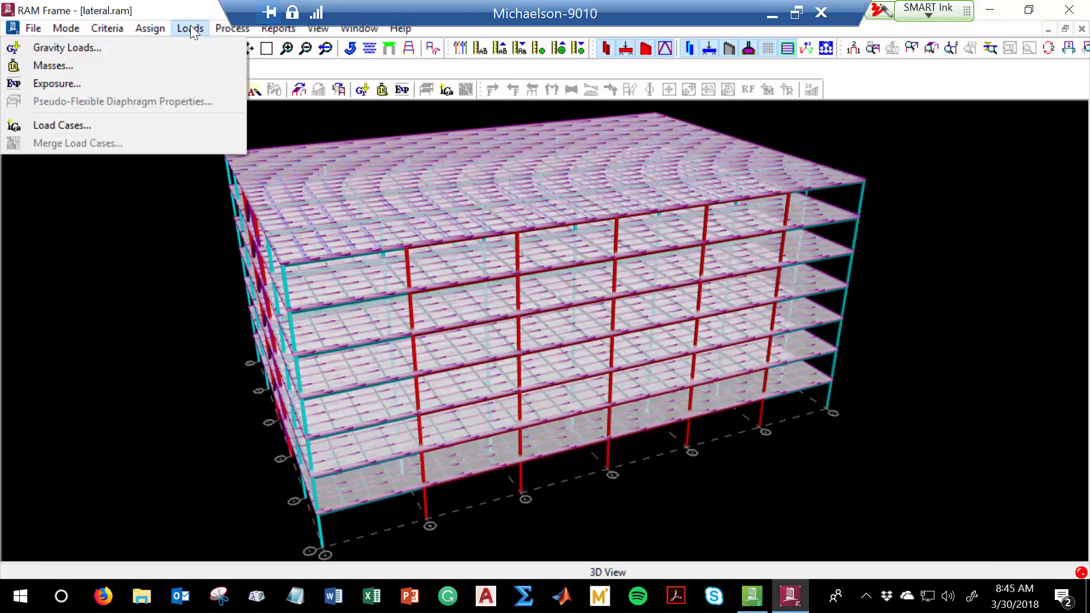
left_click(157, 128)
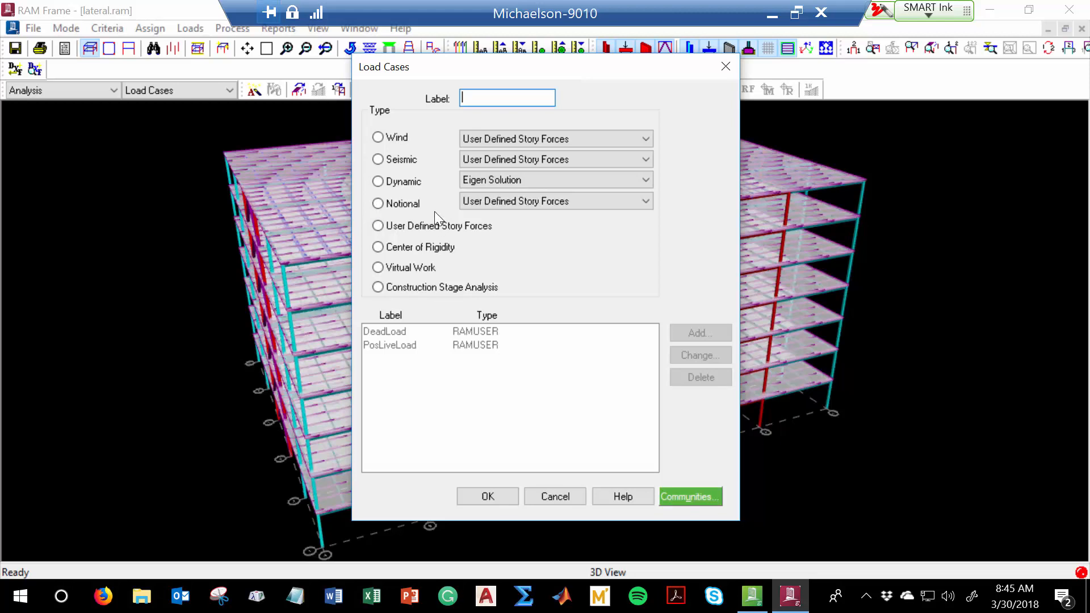
left_click(390, 141)
left_click(534, 139)
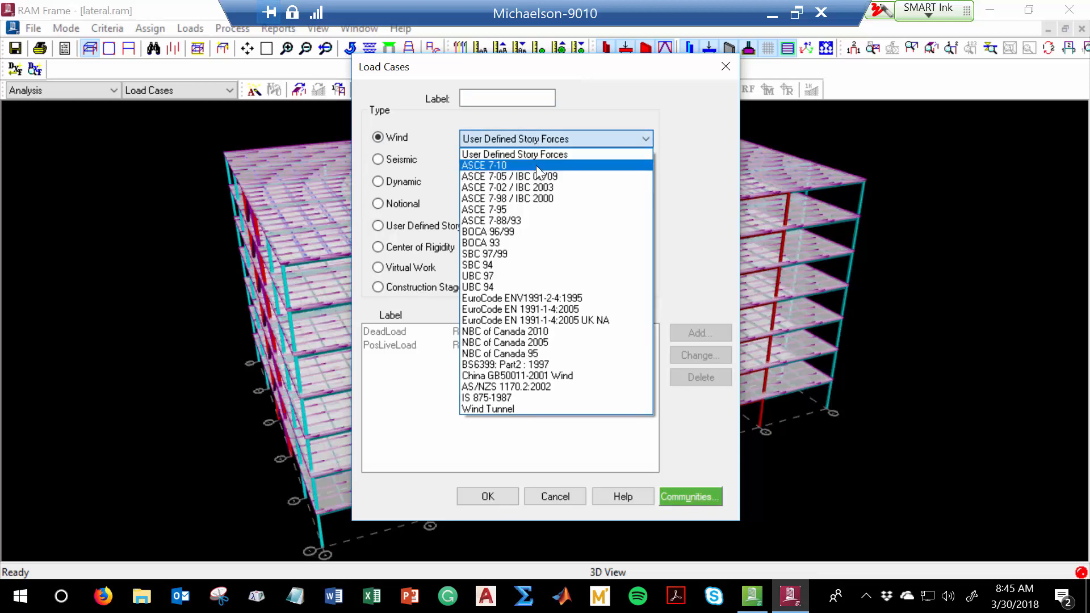
left_click(535, 165)
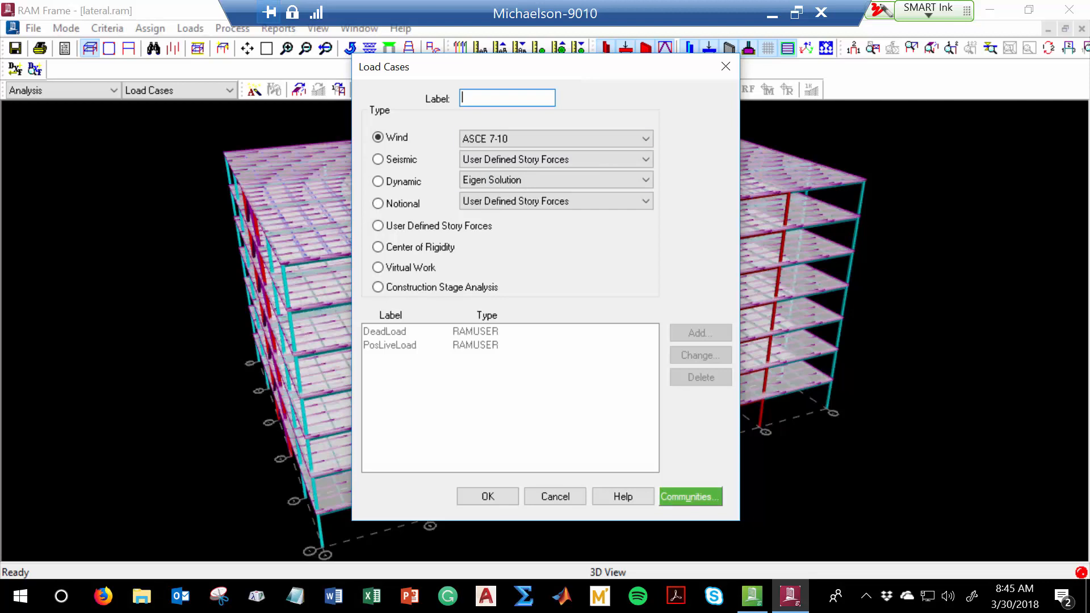
type("Wind")
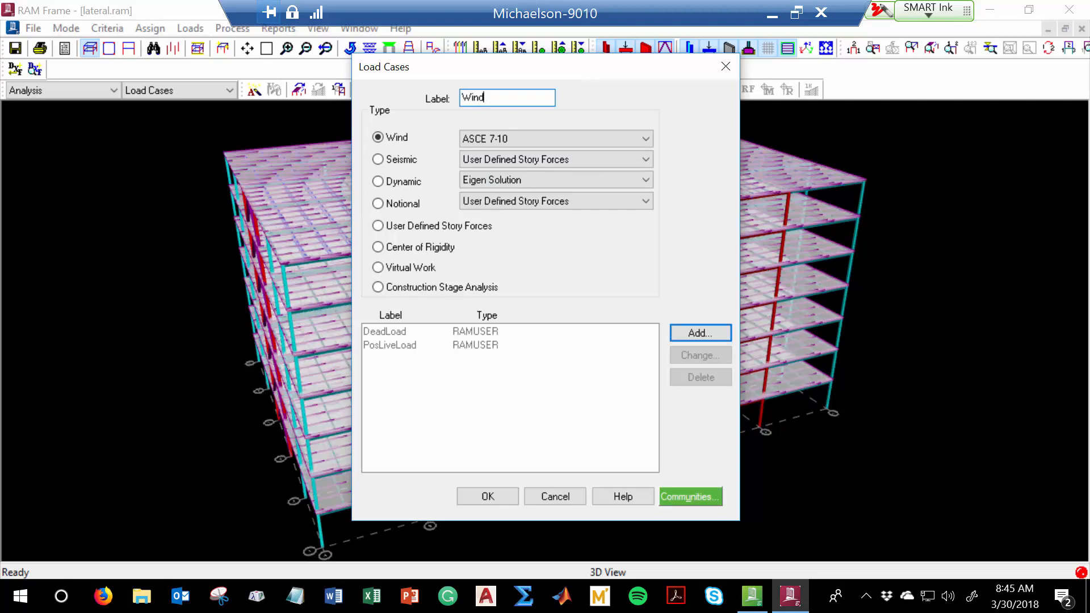
left_click(684, 336)
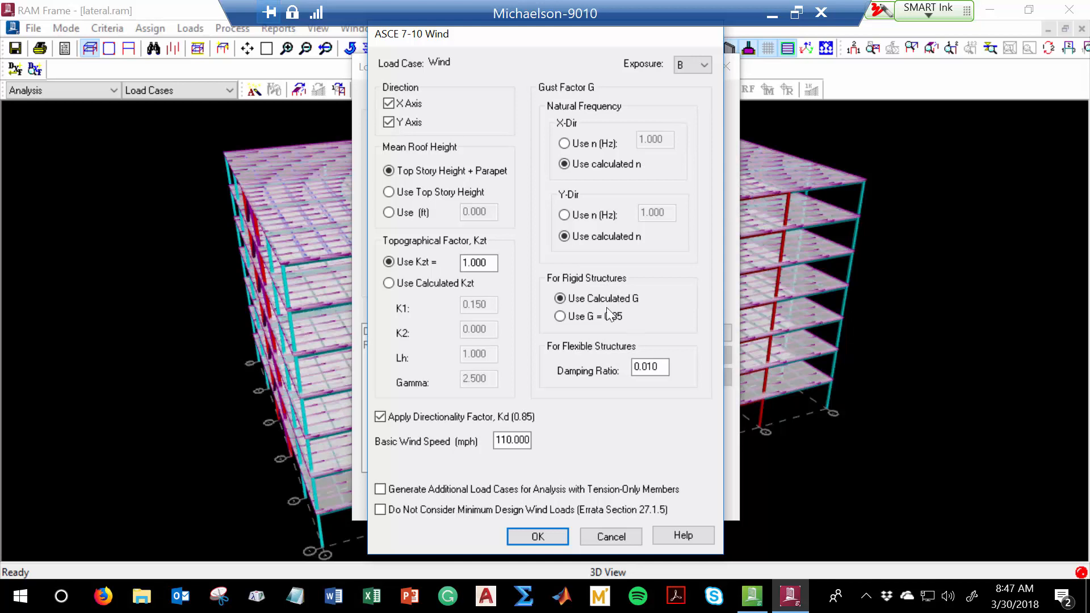
left_click(539, 536)
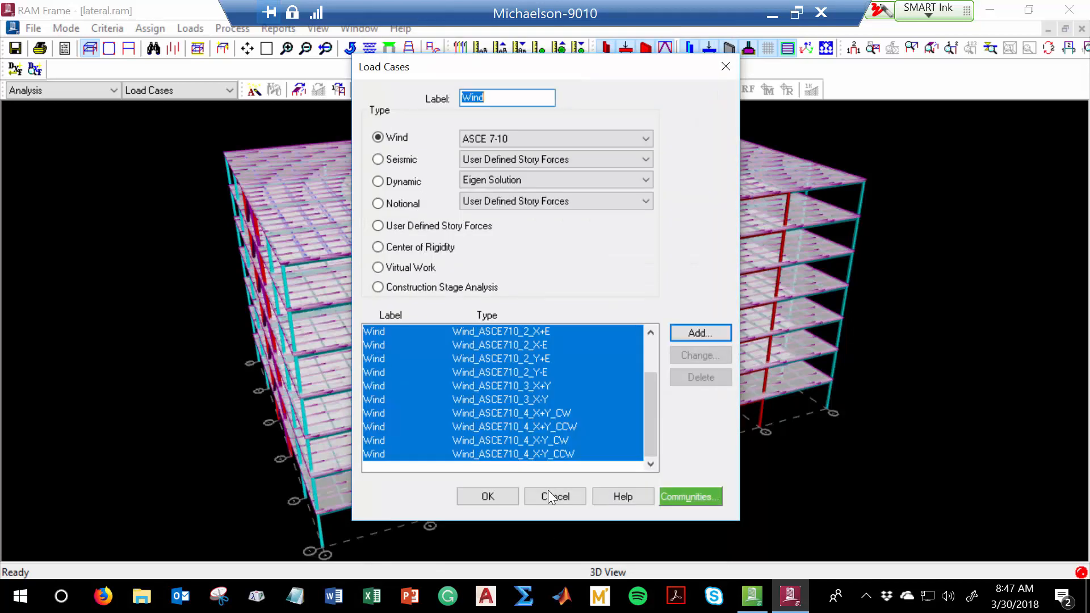
Step: Accept the generated wind load cases and analyze the building for all load cases
left_click_drag(646, 407, 645, 383)
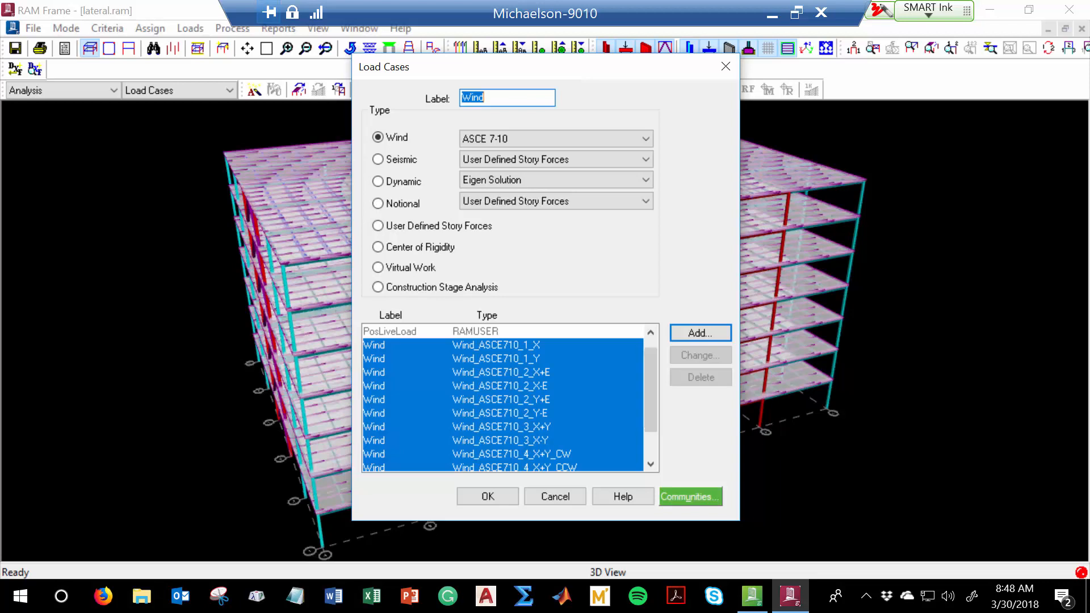
left_click(503, 499)
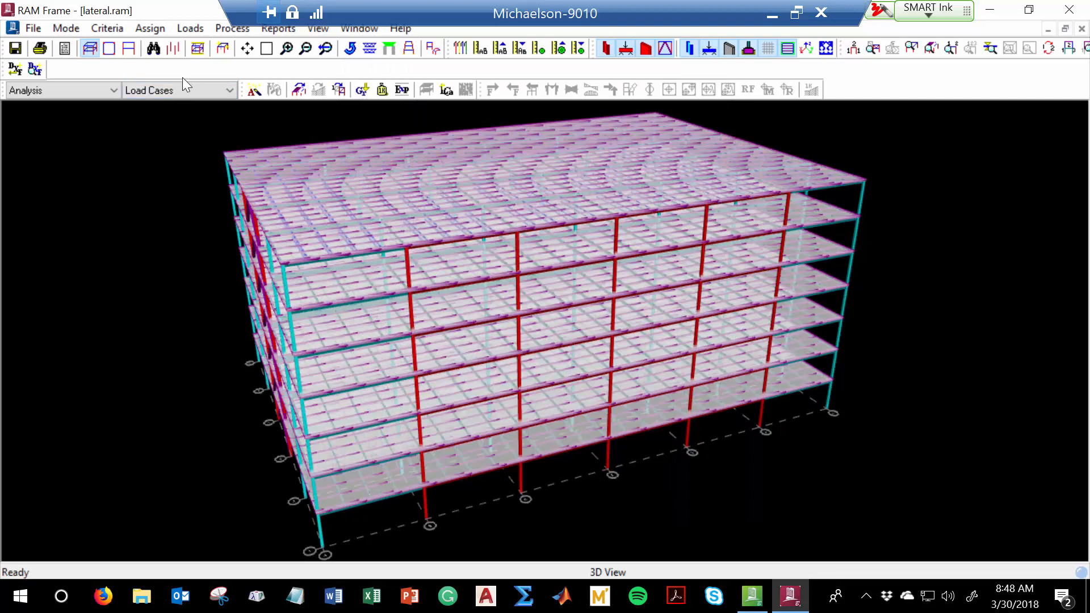
left_click(260, 90)
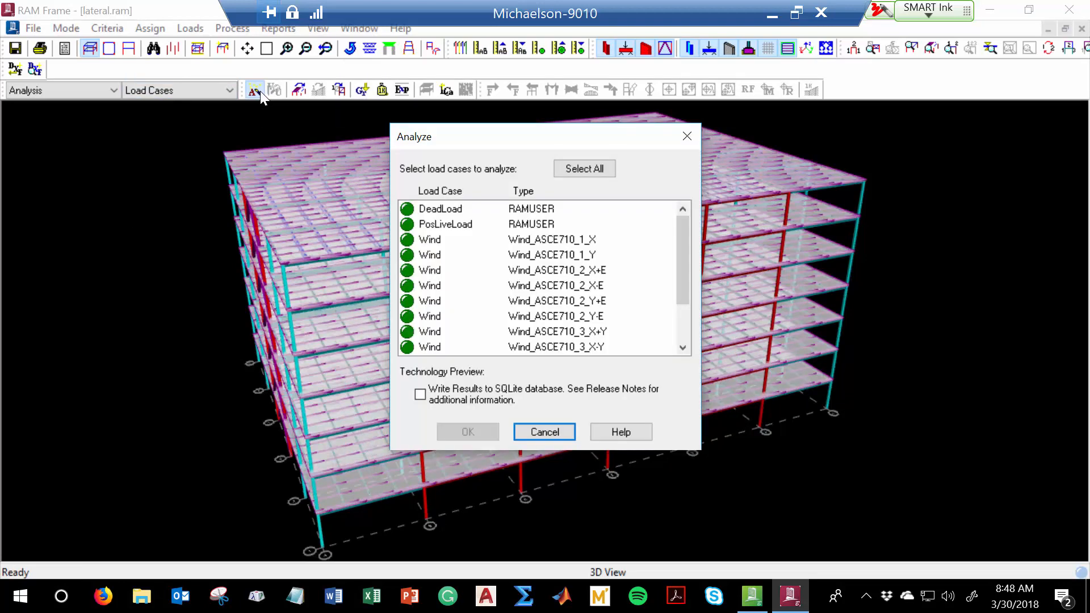
left_click(577, 172)
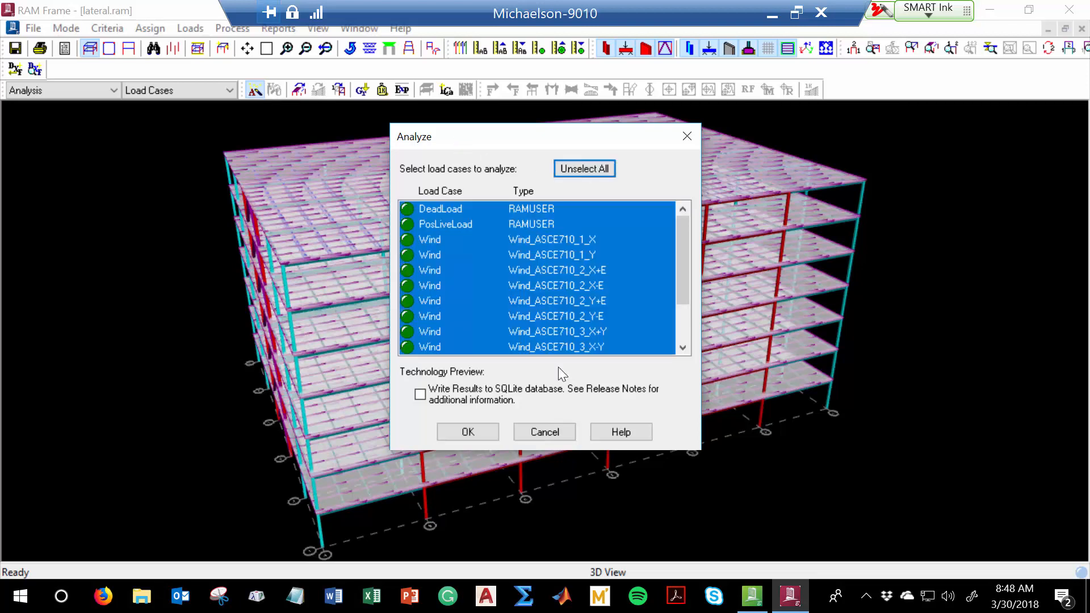
left_click(480, 430)
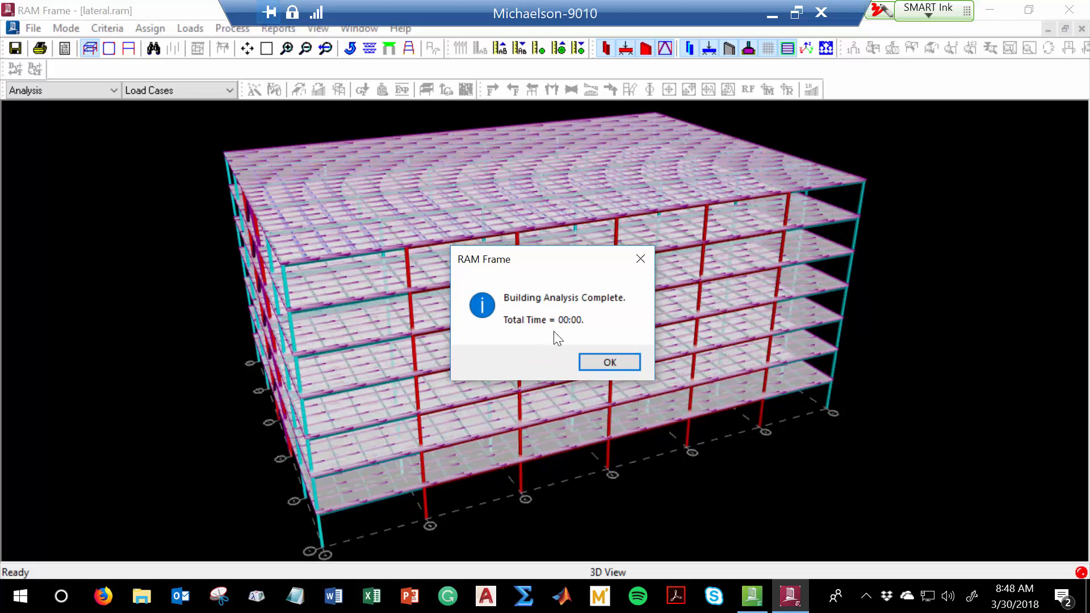
left_click(632, 256)
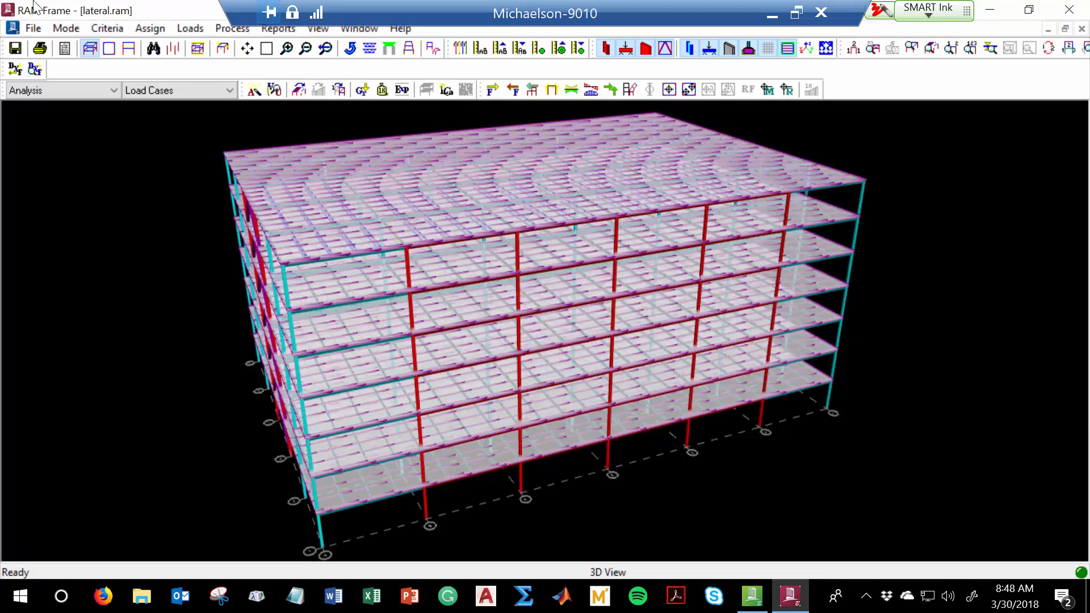
Step: View the deflected shape of the lateral frames under the DeadLoad case and close the display
left_click(228, 30)
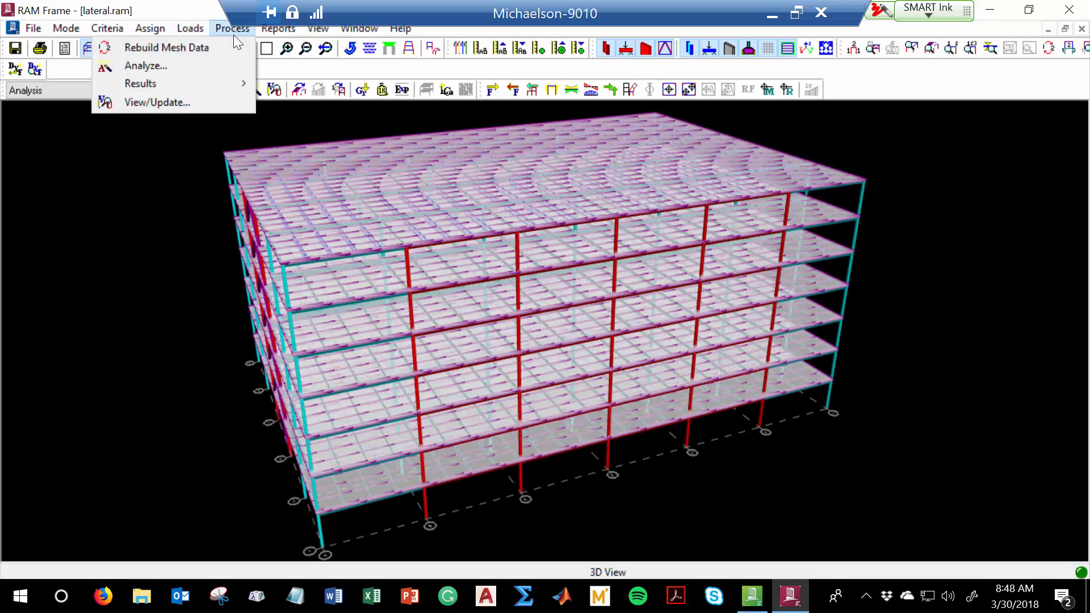
mouse_move(215, 84)
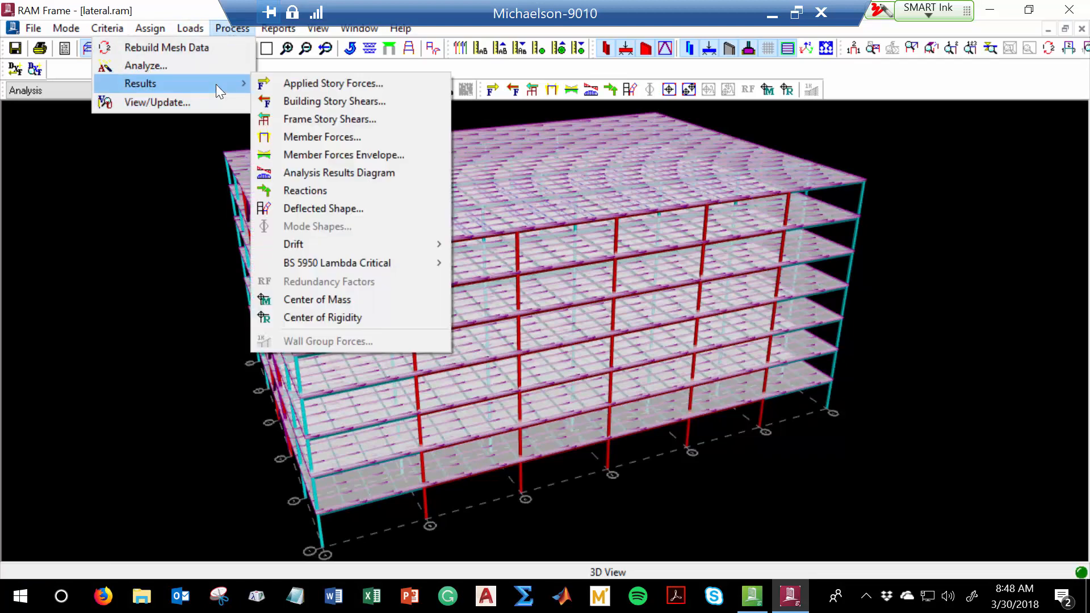
left_click(349, 206)
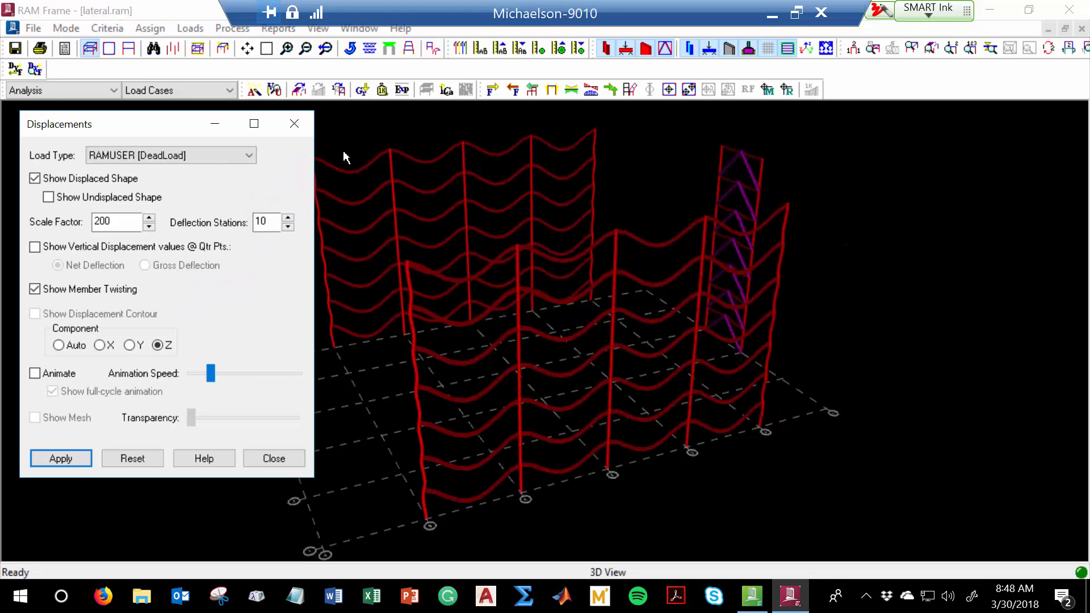
left_click(287, 125)
Step: Display the deflected shape of the lateral frames for load case Wind_ASCE710_1_X
left_click(233, 27)
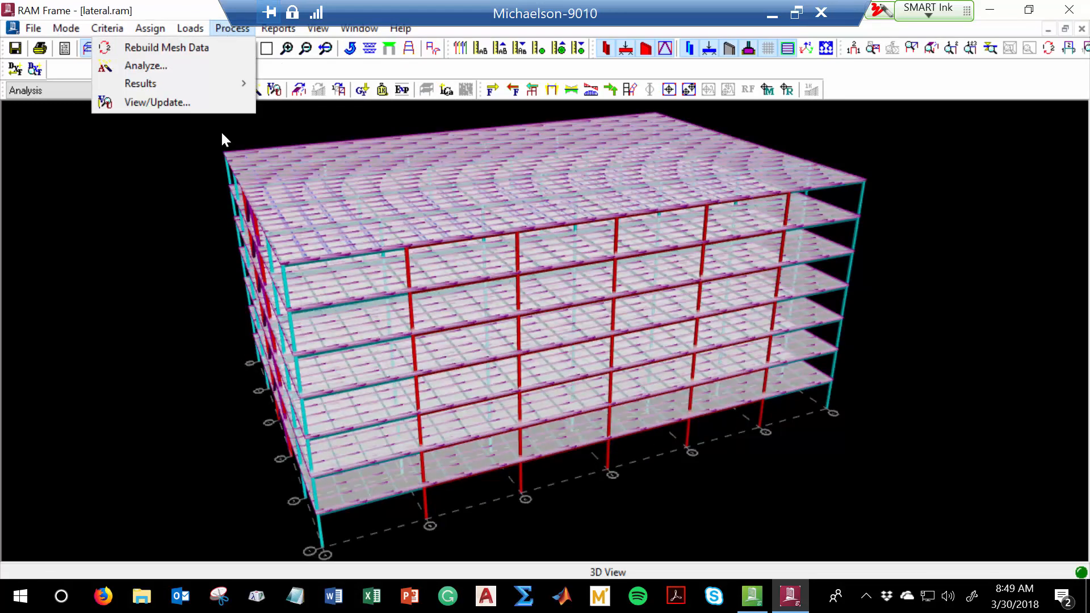
mouse_move(219, 85)
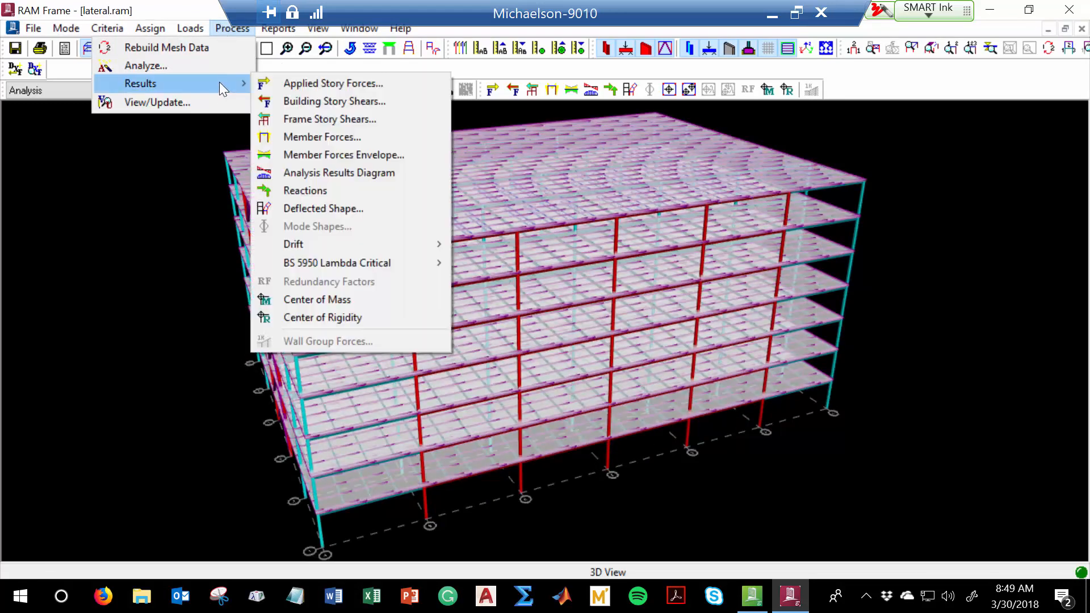
left_click(310, 208)
left_click_drag(178, 132, 181, 169)
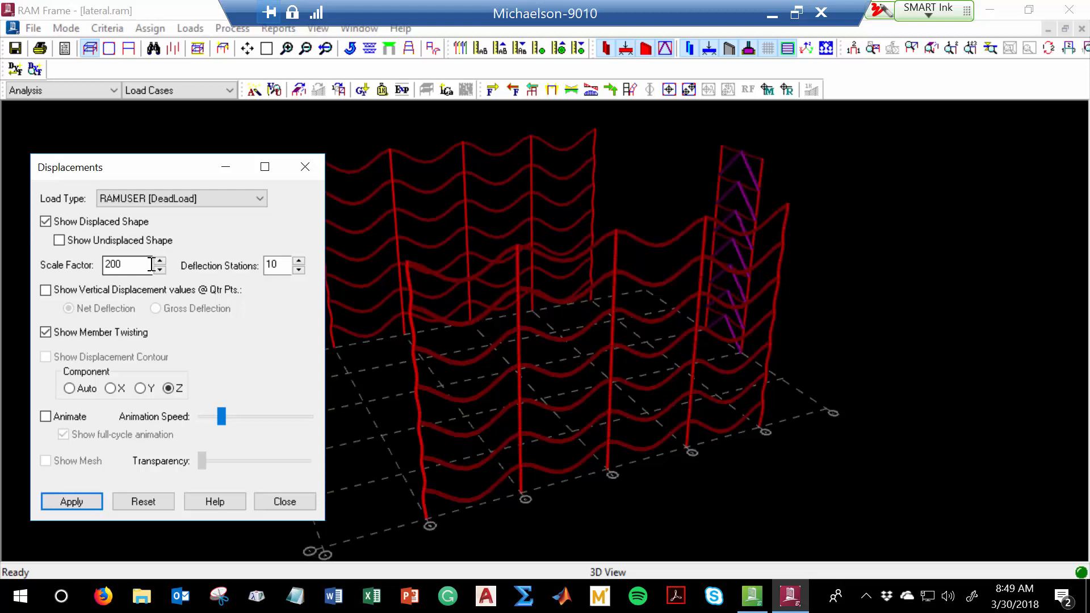
left_click(193, 199)
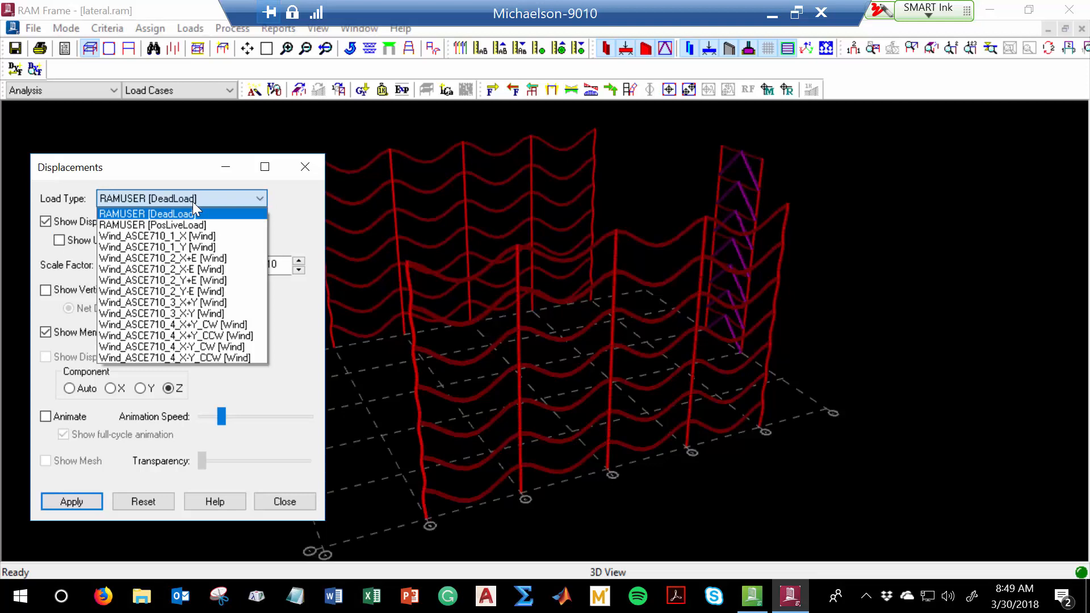
left_click(193, 238)
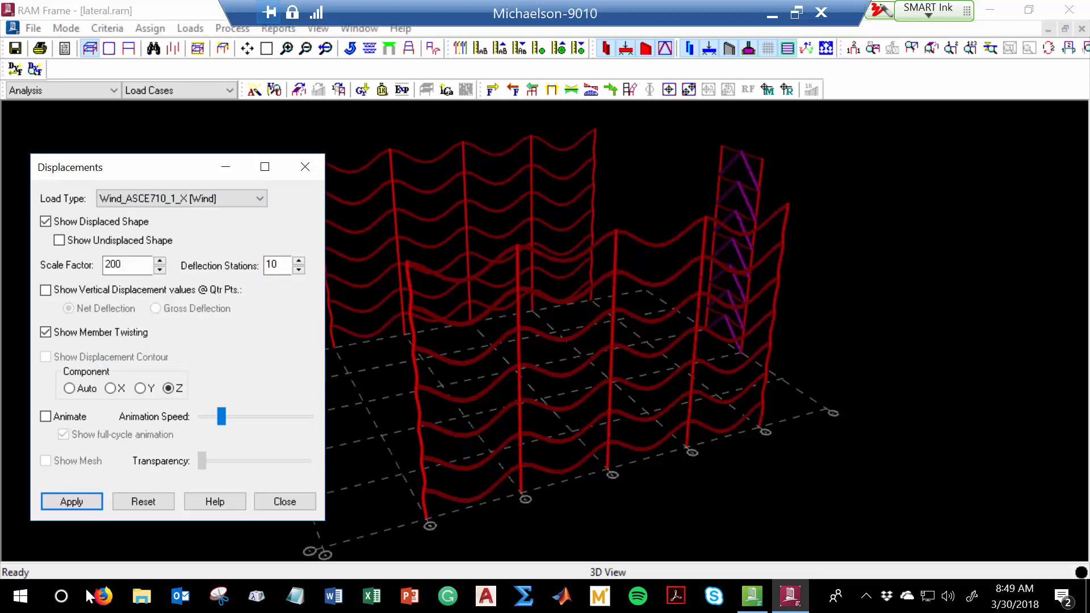
left_click(94, 501)
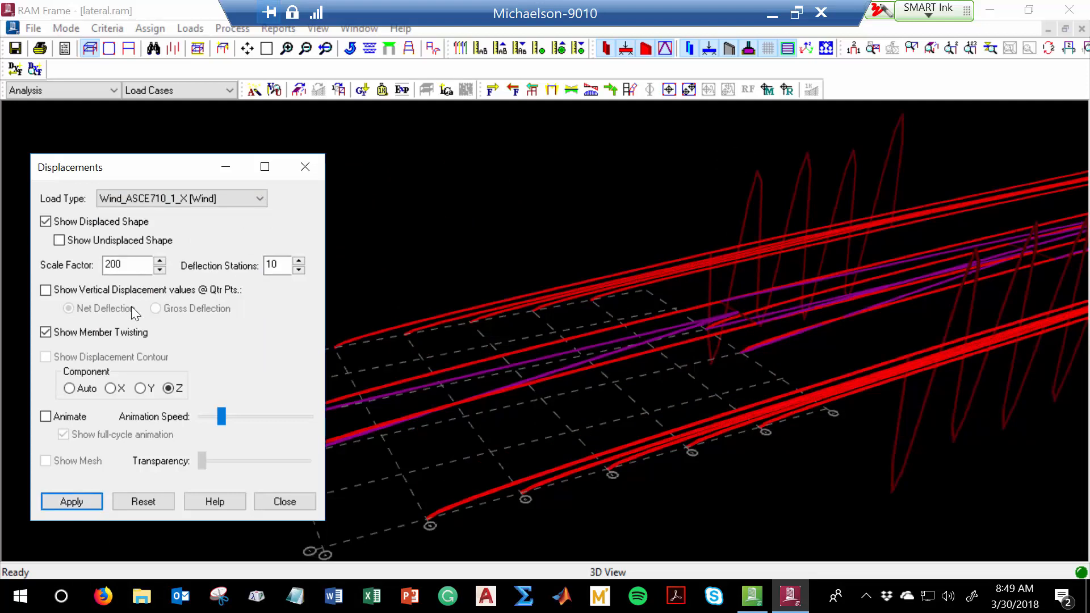
Step: Set the displacement scale factor to 1 and animate the displaced shape for the X-direction wind case
double_click(136, 267)
type("1")
left_click(96, 504)
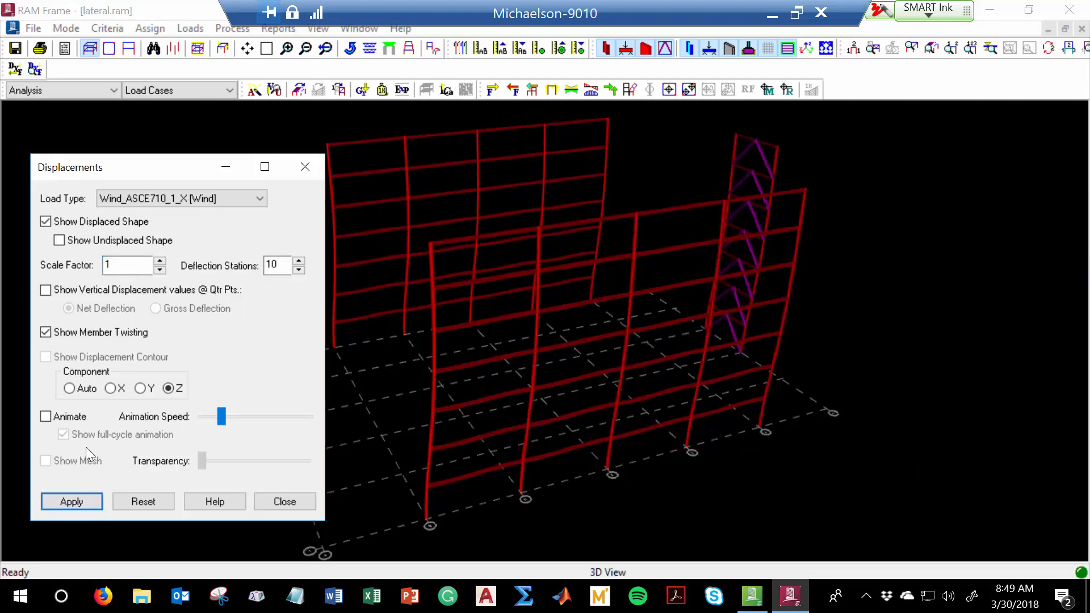
left_click(77, 418)
left_click(79, 499)
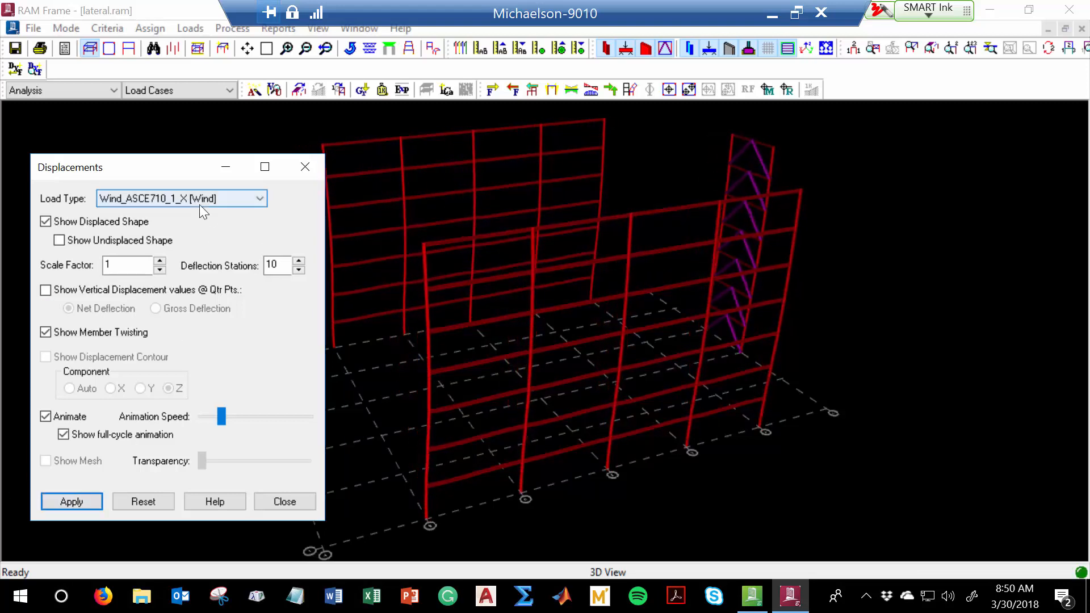
Step: Animate the displaced shape for load case Wind_ASCE710_1_Y and close the displacement display
left_click(200, 203)
left_click(202, 247)
left_click(80, 507)
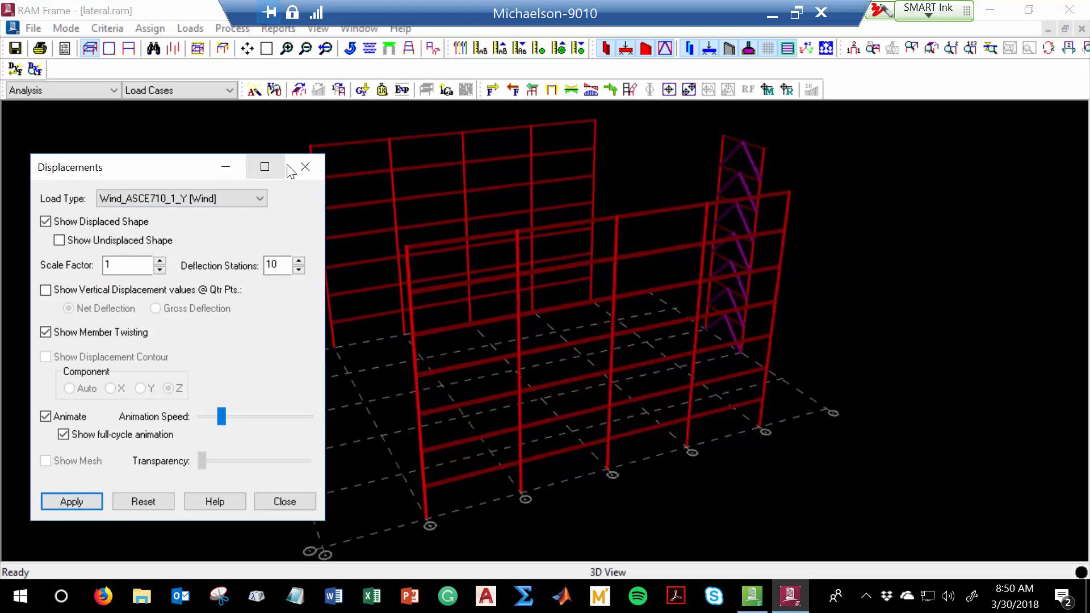
left_click(305, 166)
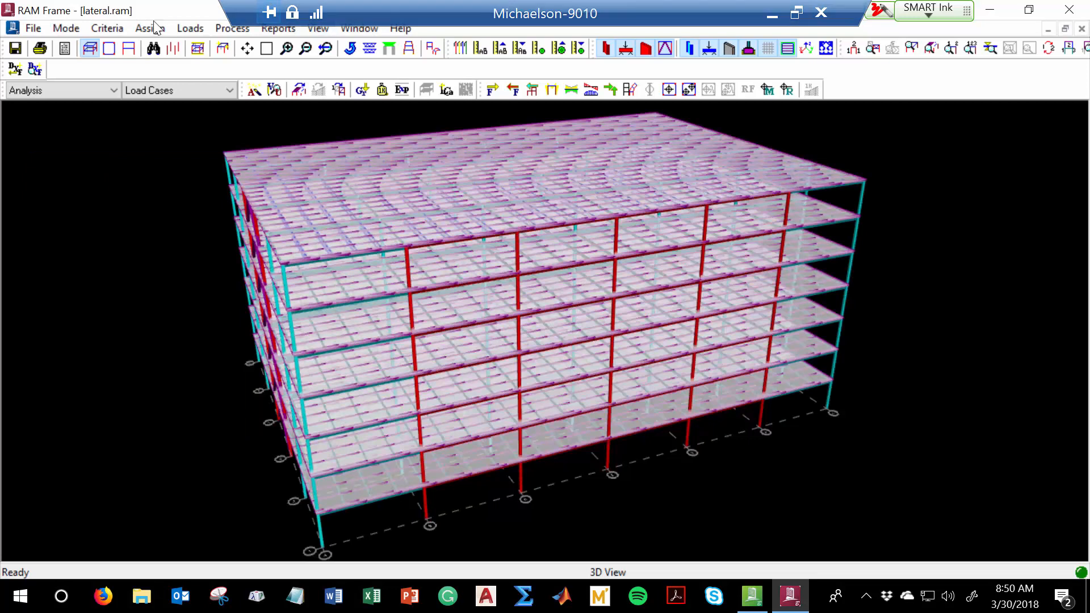
Step: Animate the Wind_ASCE710_1_X deflected shape as seen from the braced-frame end of the building
key("Left")
key("Right")
key("Right")
key("Right")
key("Right")
key("Right")
key("Right")
key("Right")
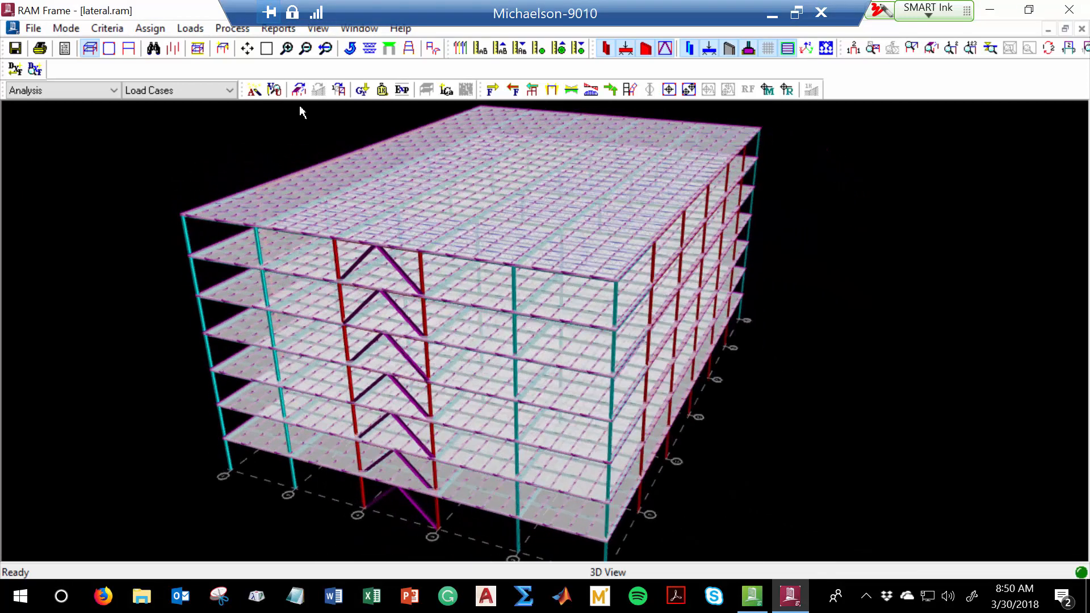
left_click(190, 28)
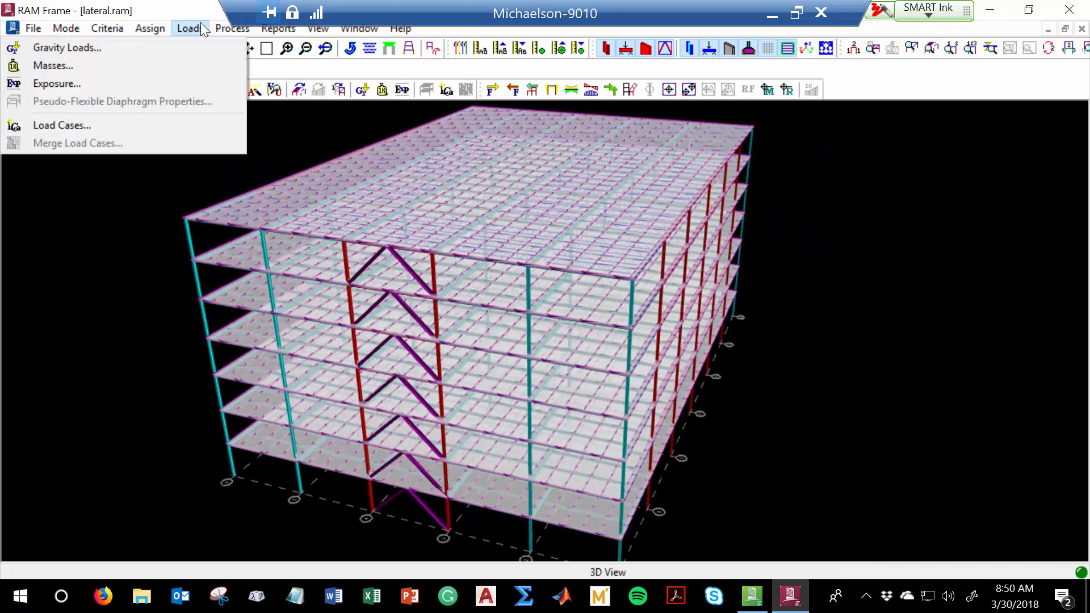
mouse_move(232, 28)
mouse_move(207, 80)
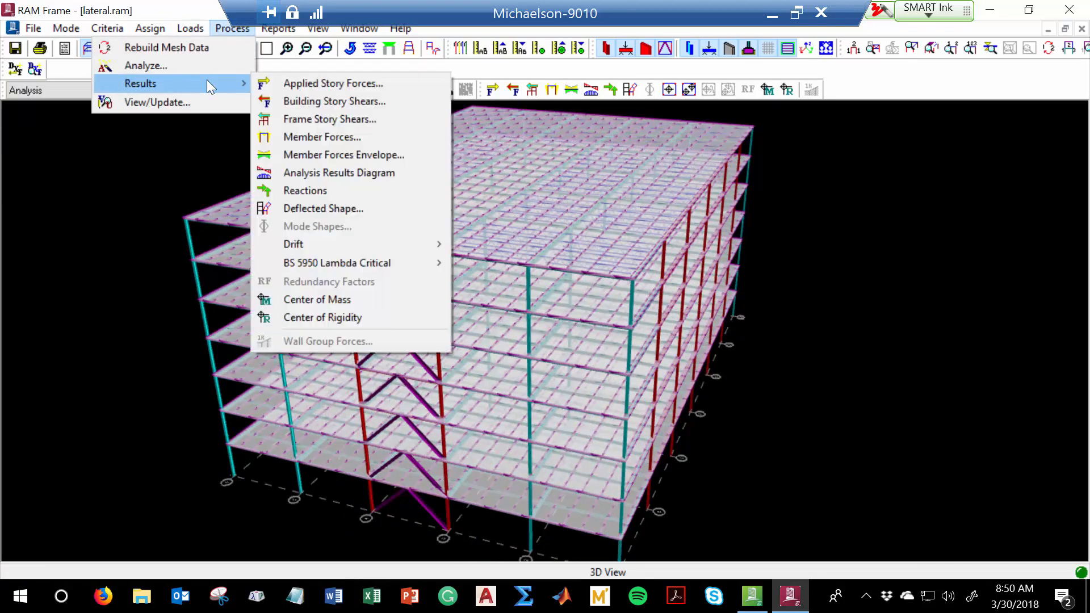
mouse_move(302, 243)
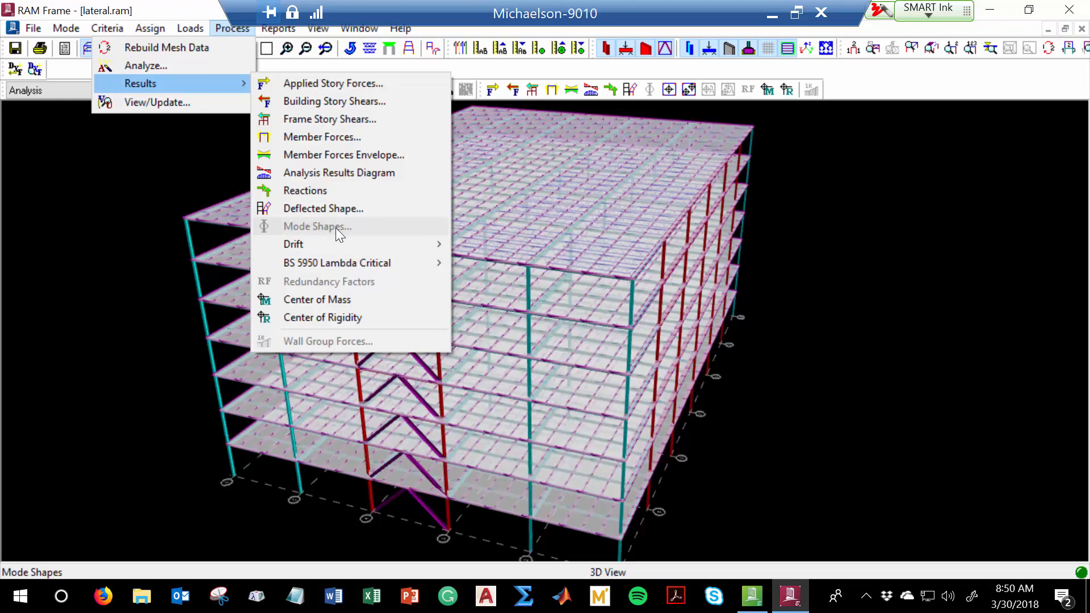
left_click(337, 208)
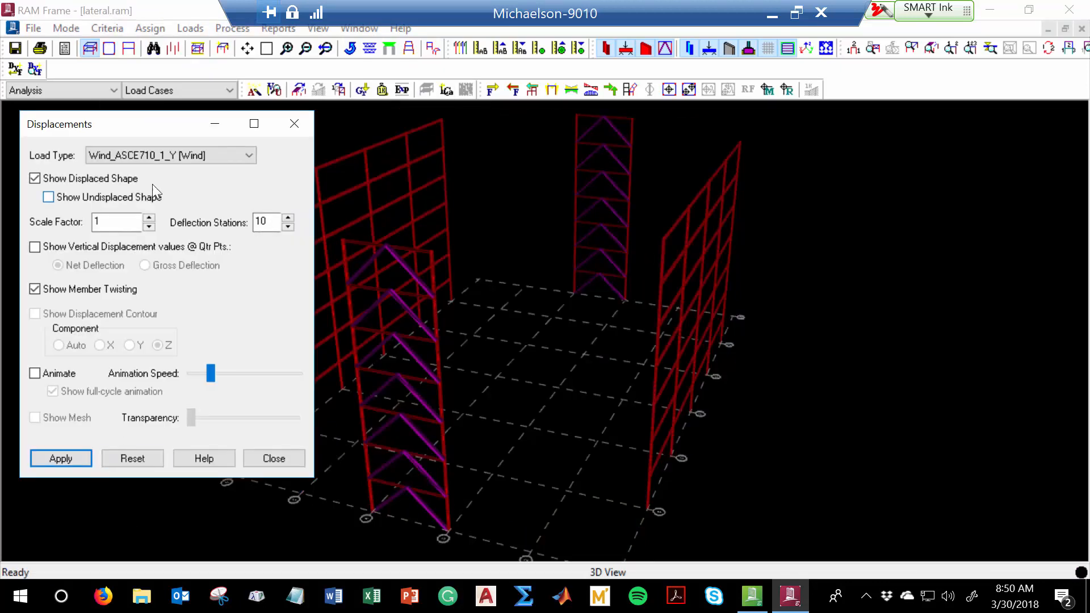
left_click(180, 157)
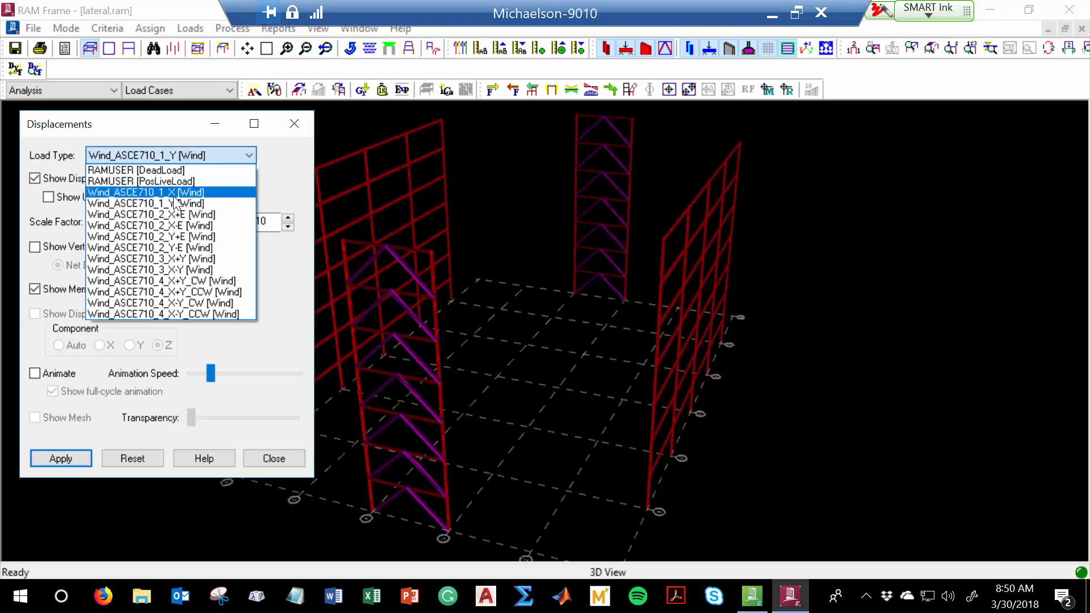
left_click(114, 187)
left_click(77, 458)
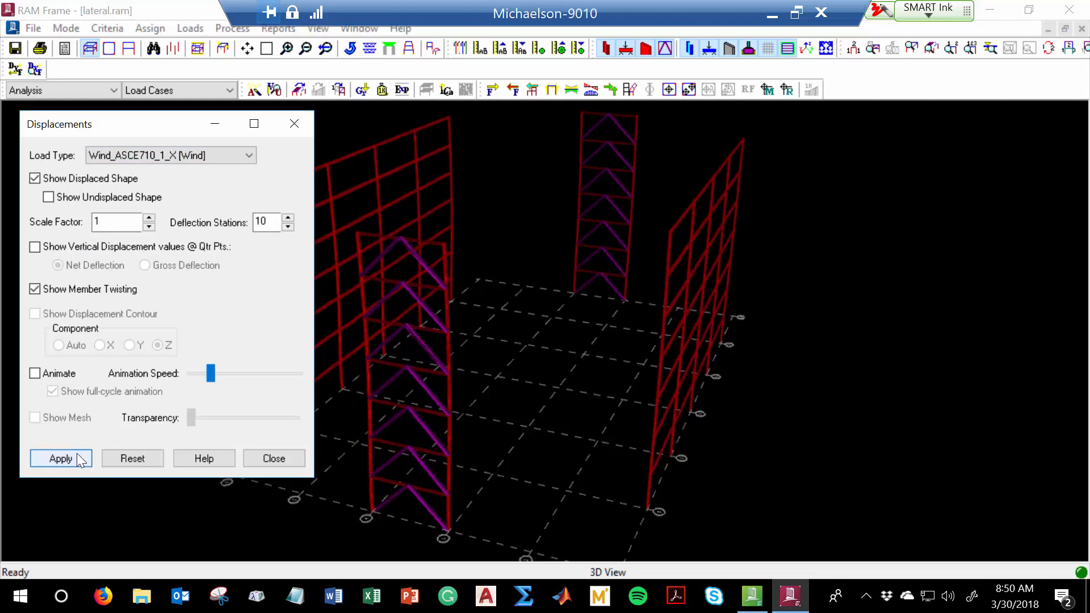
left_click(35, 373)
left_click(66, 463)
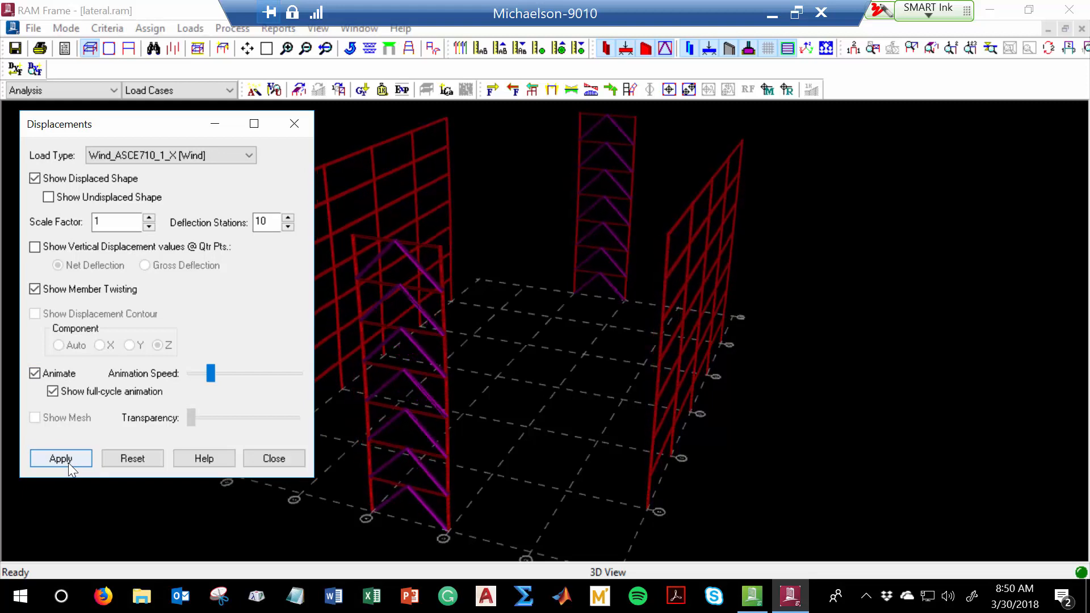
Step: Switch the deflected shape to Wind_ASCE710_1_Y to examine the braced frames' movement, and close the display
left_click(151, 156)
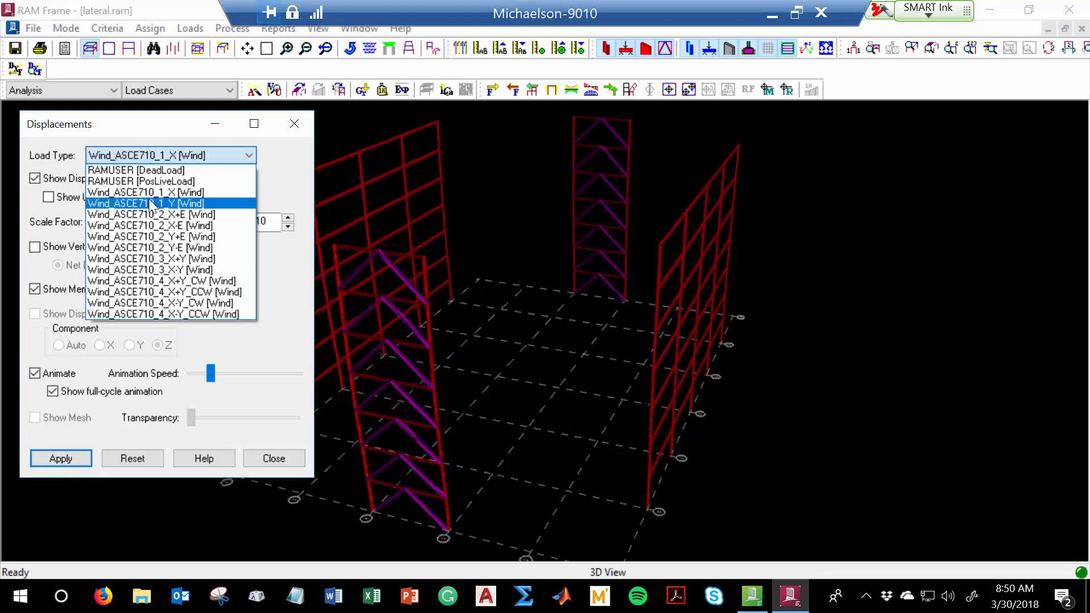
left_click(131, 203)
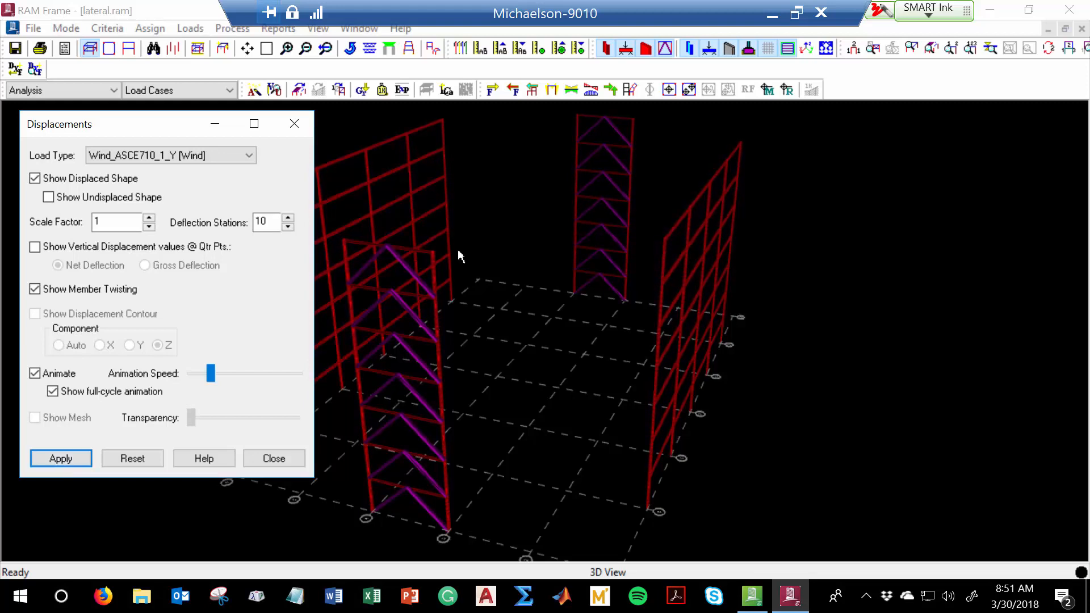
left_click(294, 124)
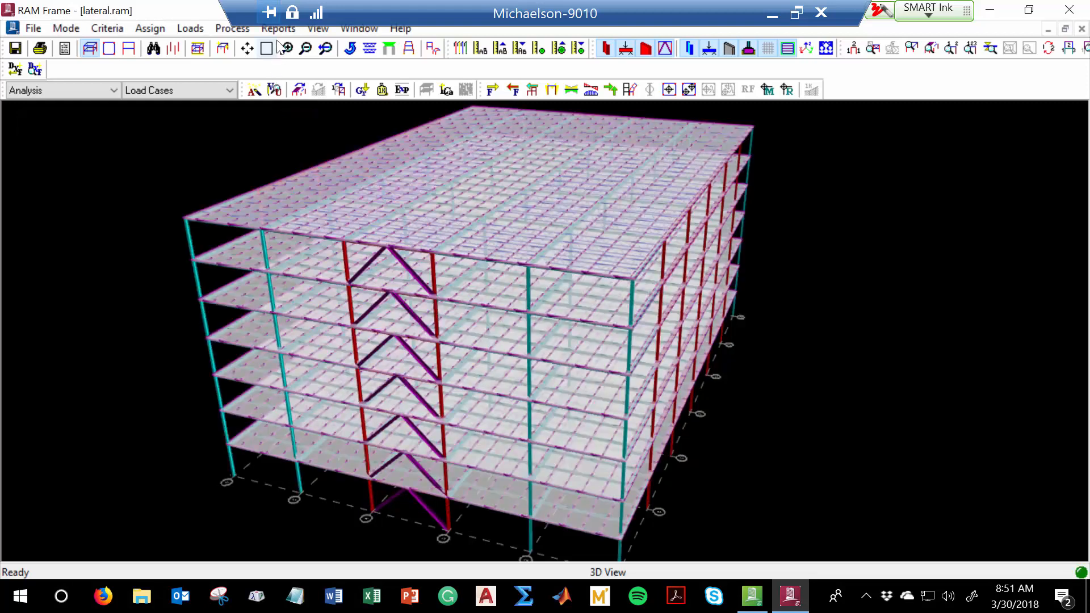
Step: Open the Story Displacements report and examine the roof-level X and Y displacements for the wind load cases
left_click(278, 29)
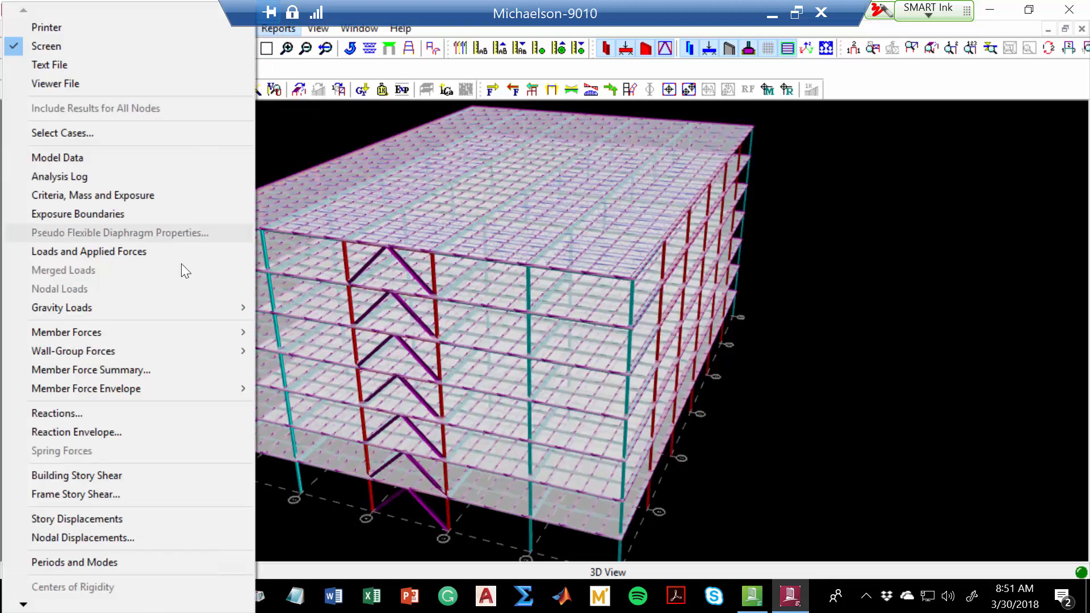
left_click(130, 519)
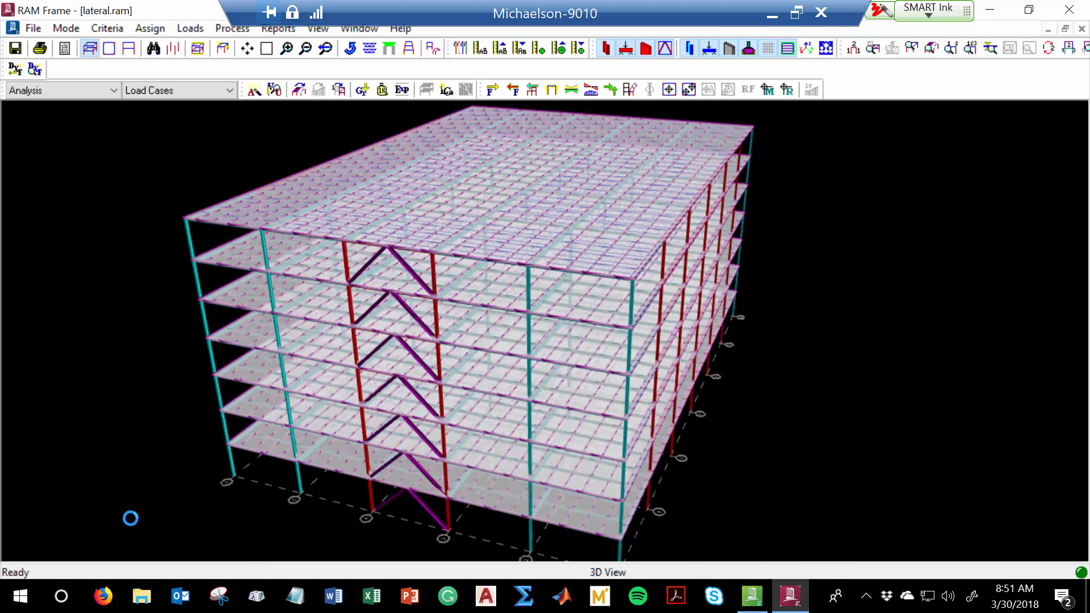
scroll(387, 334, "down", 6)
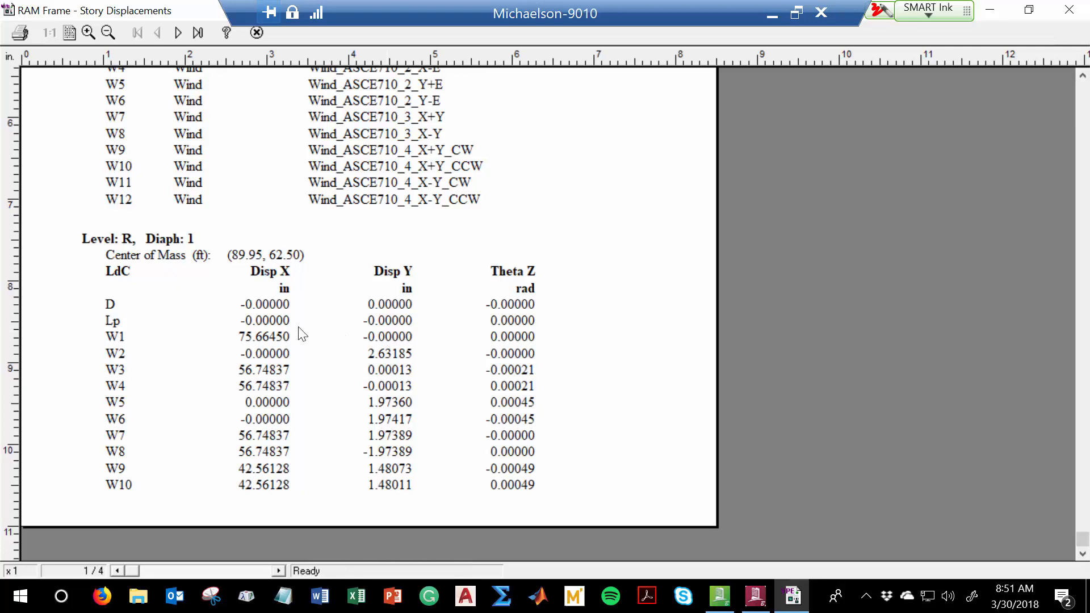
left_click(257, 338)
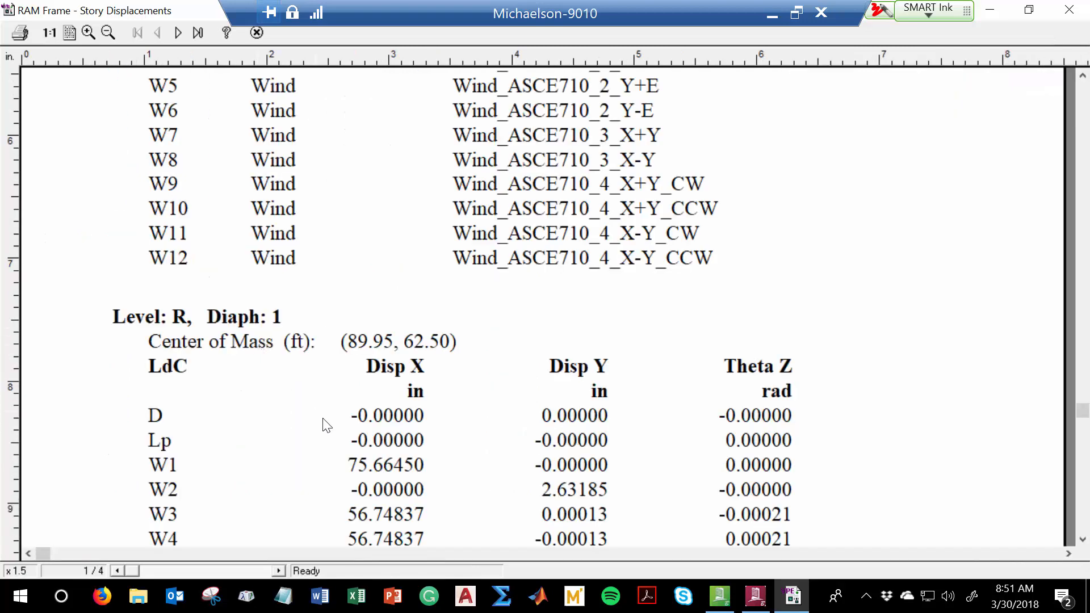
scroll(350, 454, "down", 2)
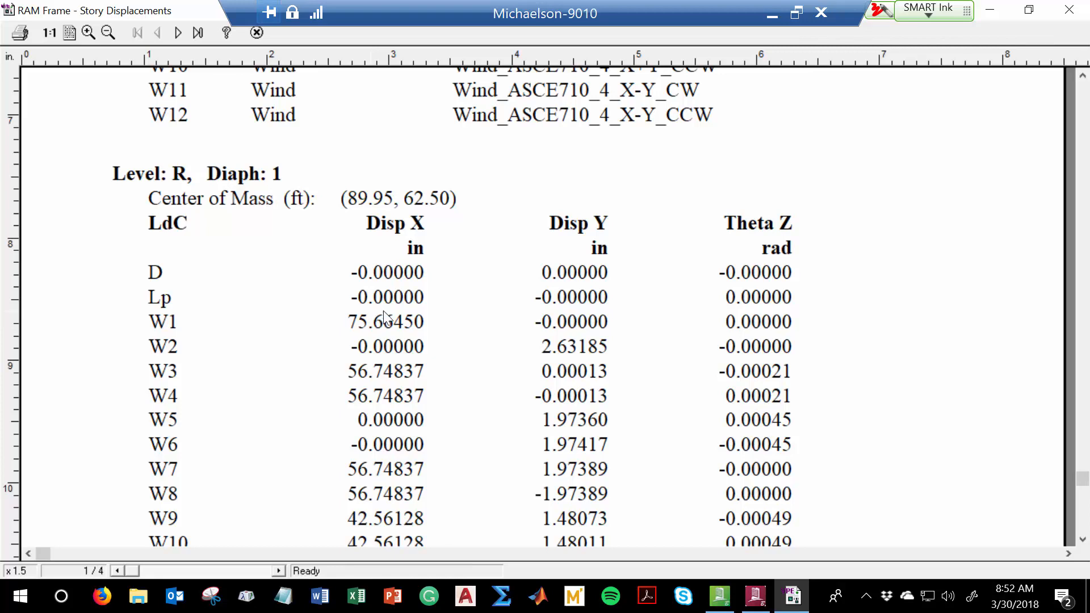
Step: Close the Story Displacements report and exit RAM Frame, keeping the remote session connected
left_click(825, 11)
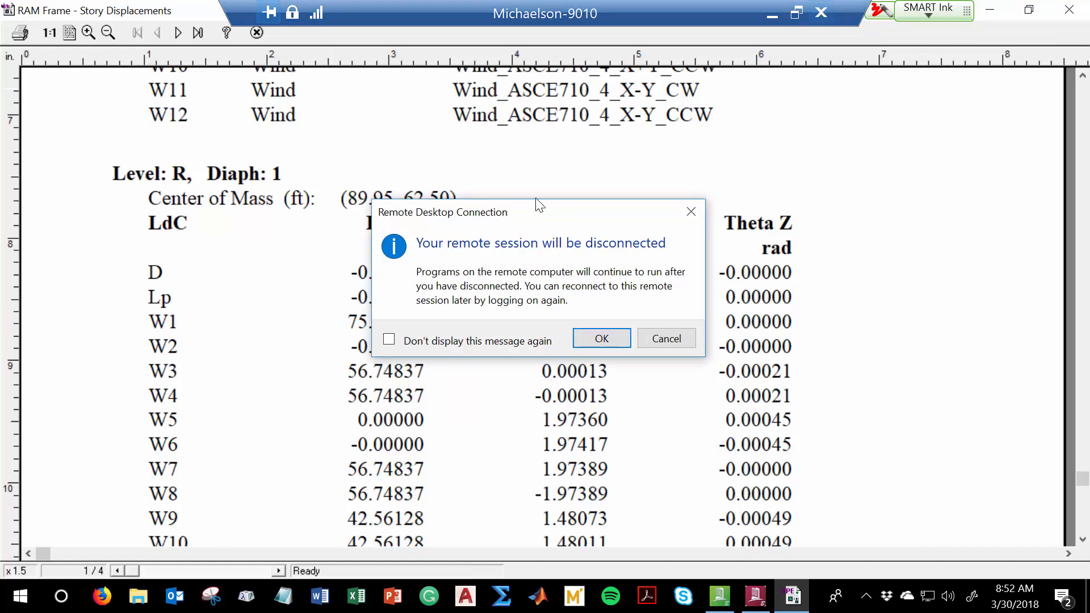
left_click(690, 211)
left_click(1082, 14)
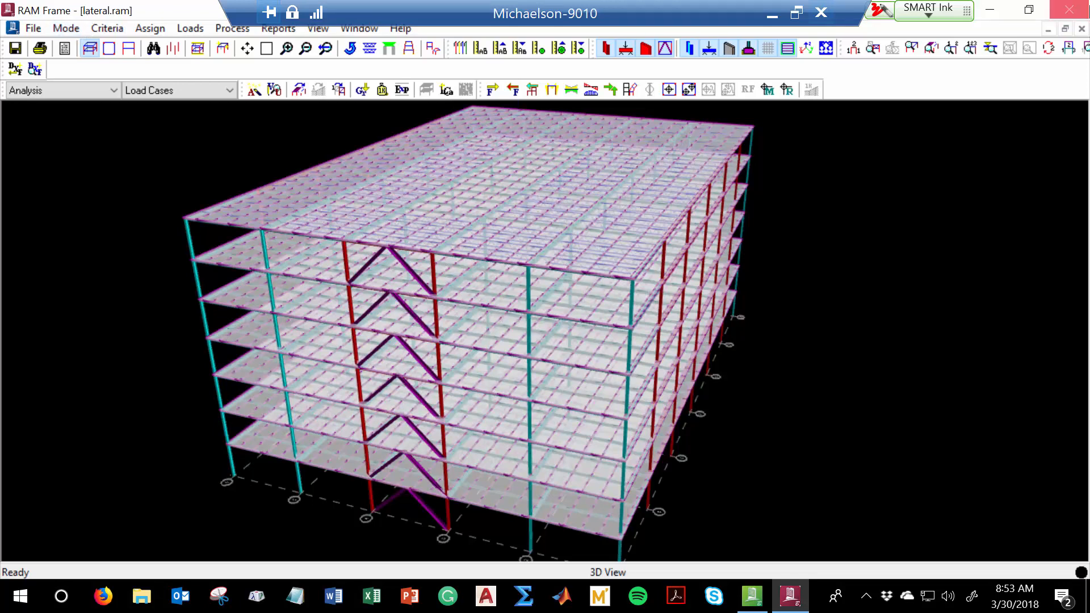
left_click(1069, 9)
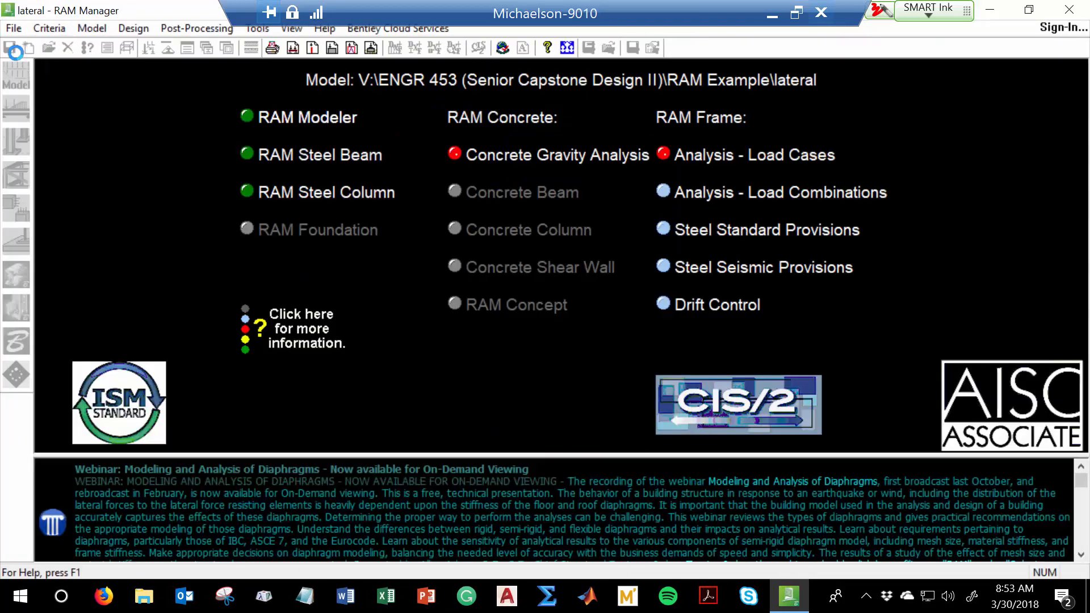
Step: Switch to RAM Modeler and display the elevation of the braced frame between grids 3 and 4 on the plan's right edge
left_click(19, 73)
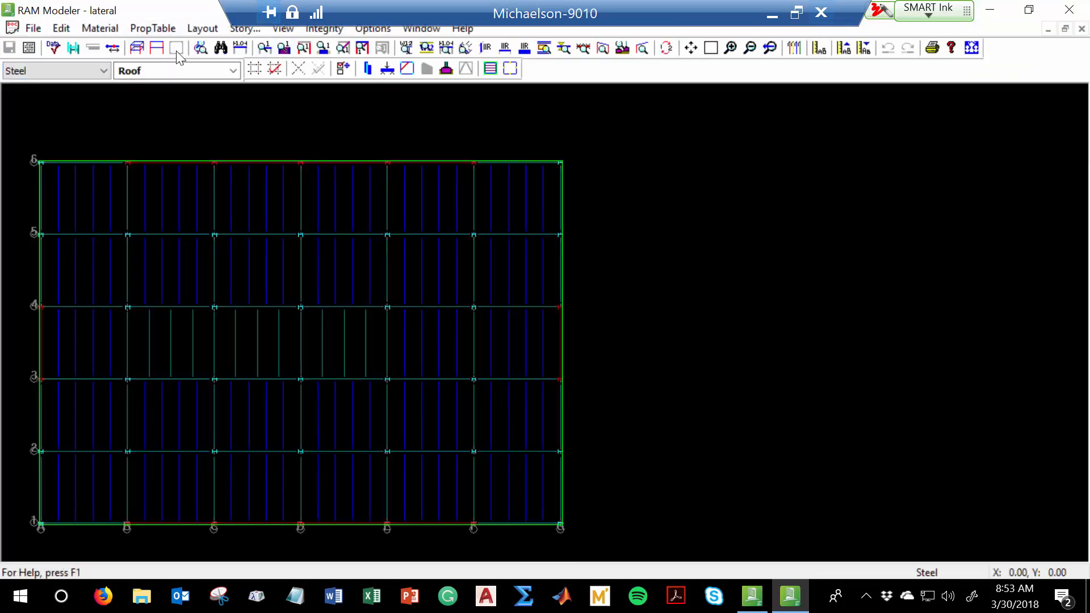
left_click(157, 49)
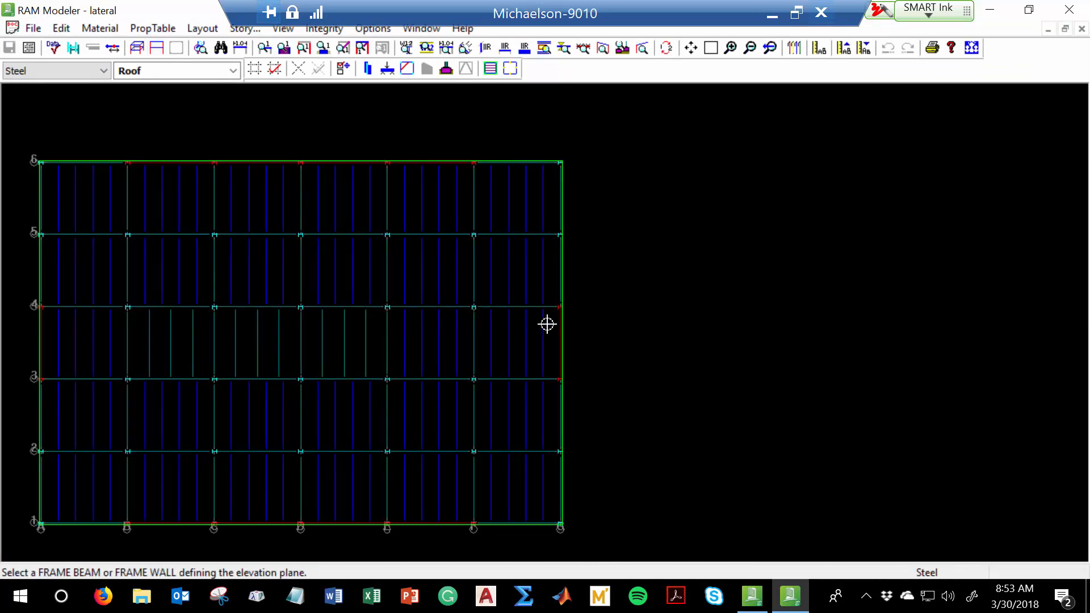
left_click(561, 335)
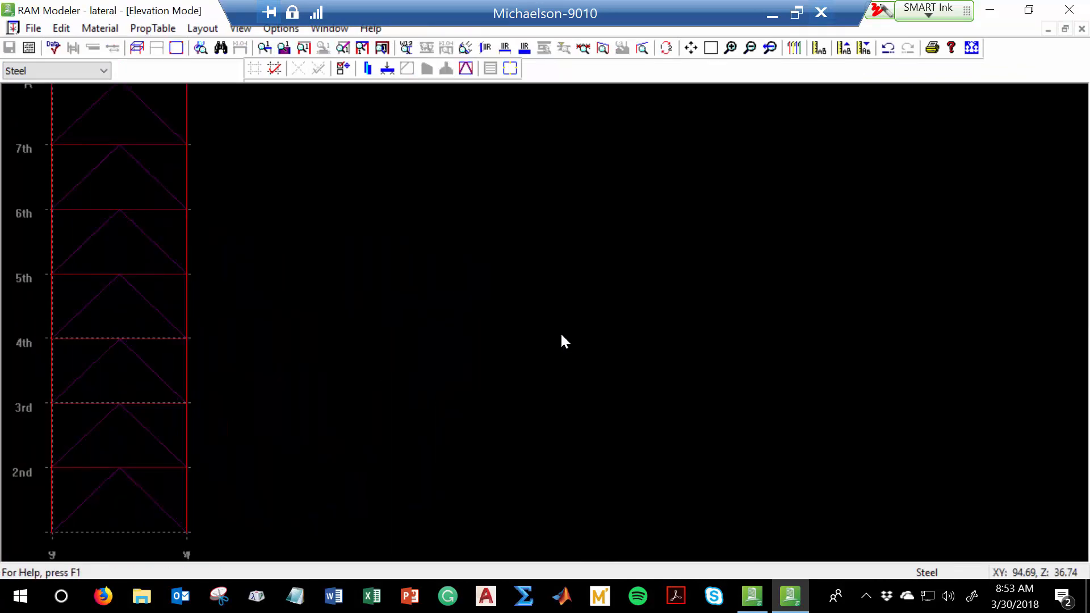
Step: Review the layout options for the frame's braces and columns in elevation mode, and minimize the remote desktop session
left_click(199, 28)
mouse_move(188, 87)
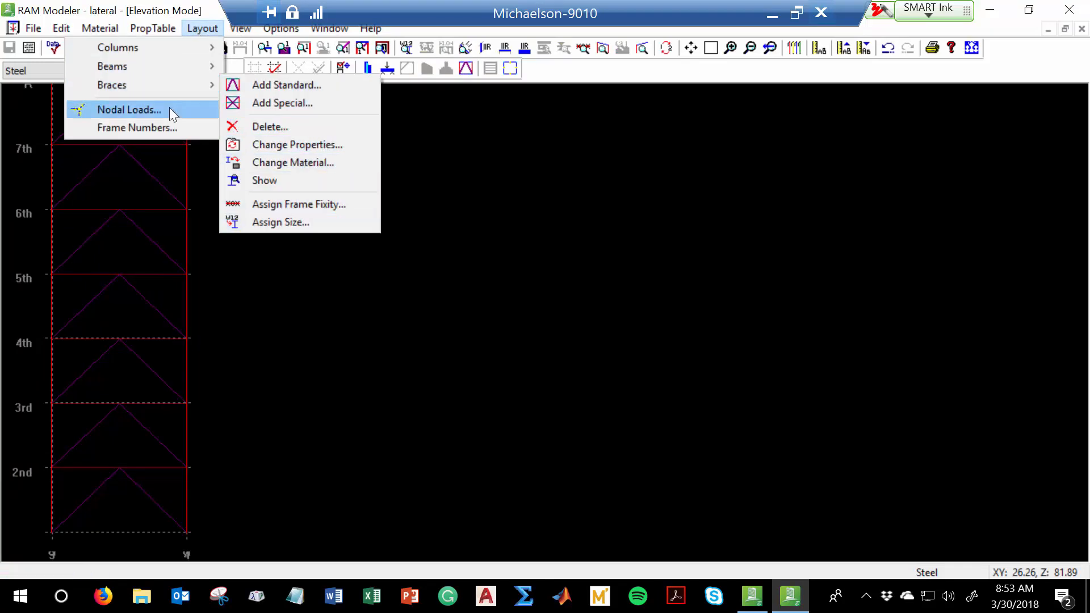
mouse_move(159, 61)
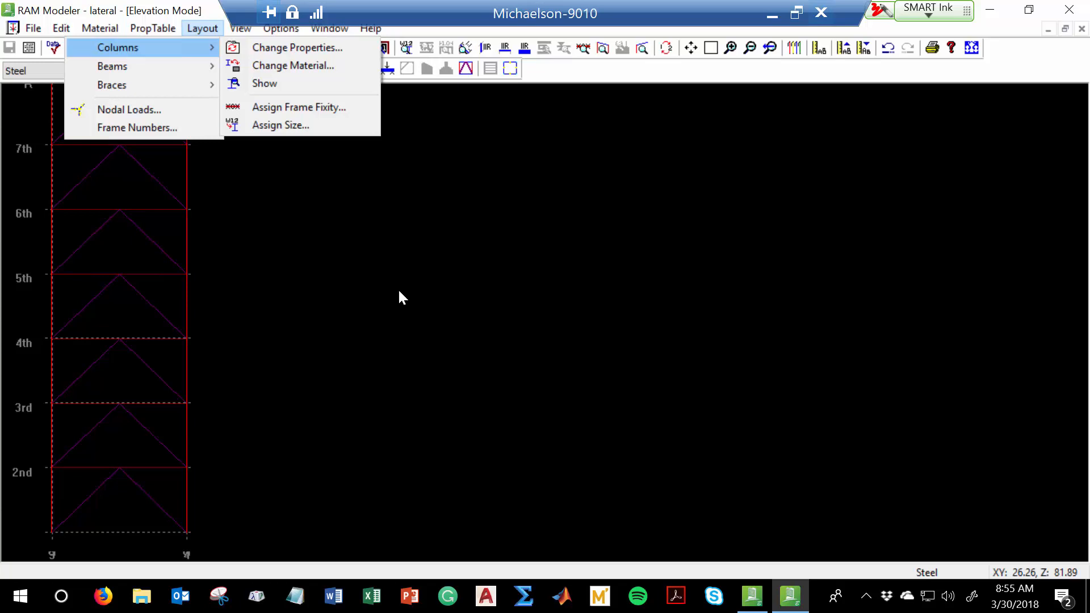
left_click(772, 16)
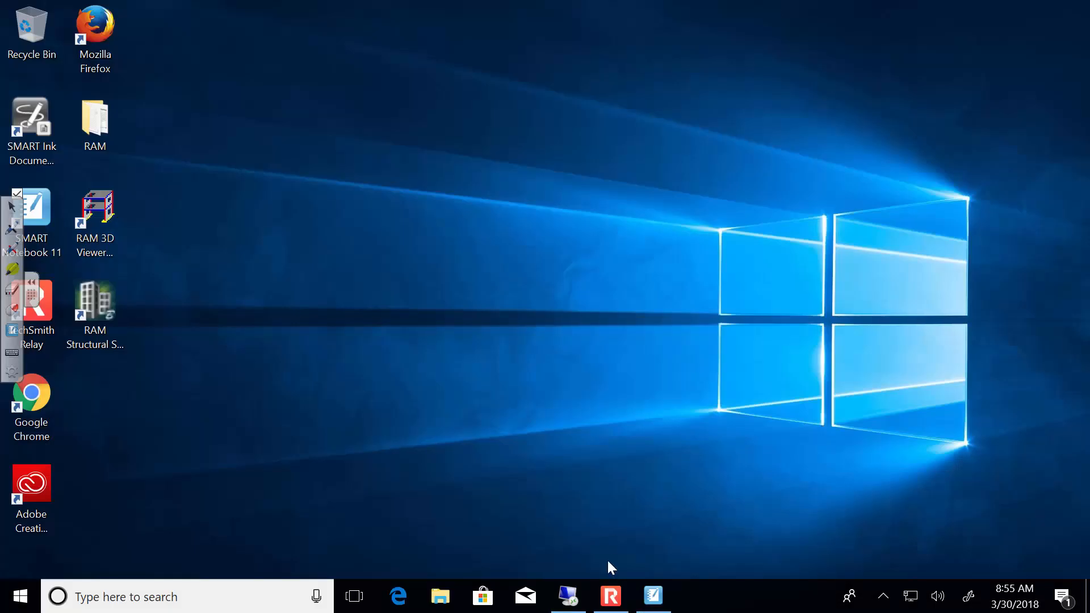